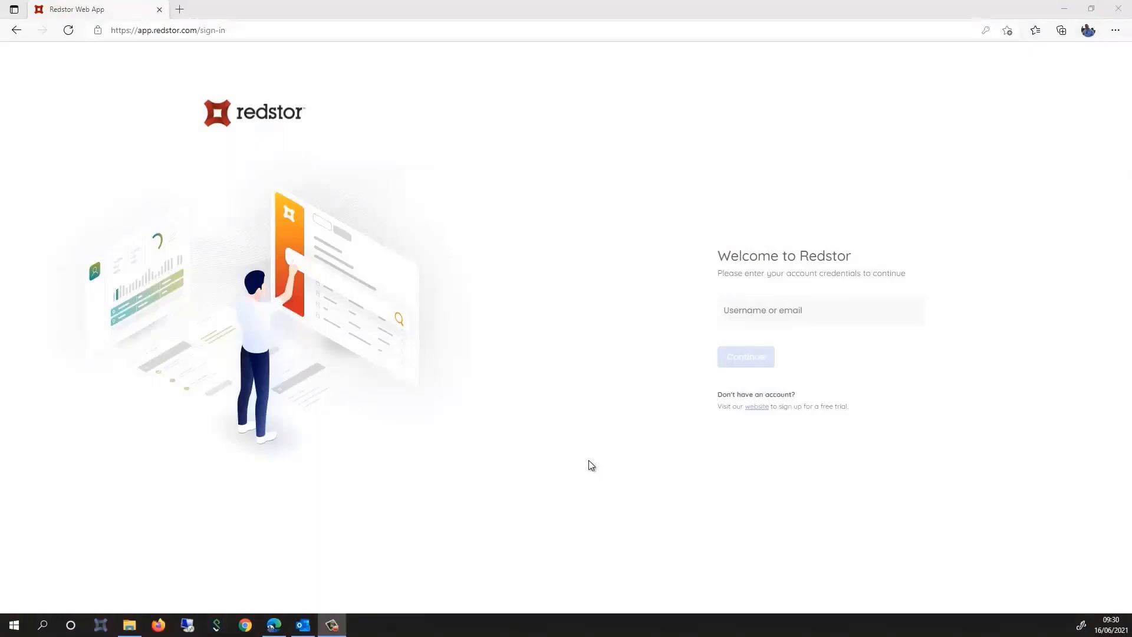
Sign in to Redstor Web App using the saved login credentials
click(730, 310)
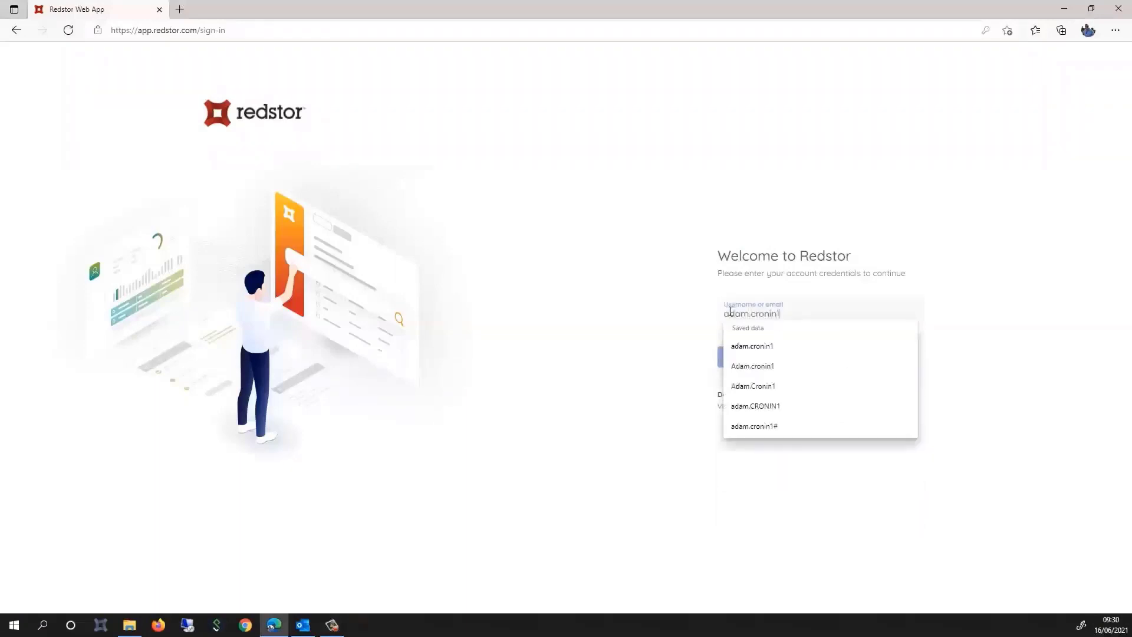
key(Down)
key(Return)
click(745, 377)
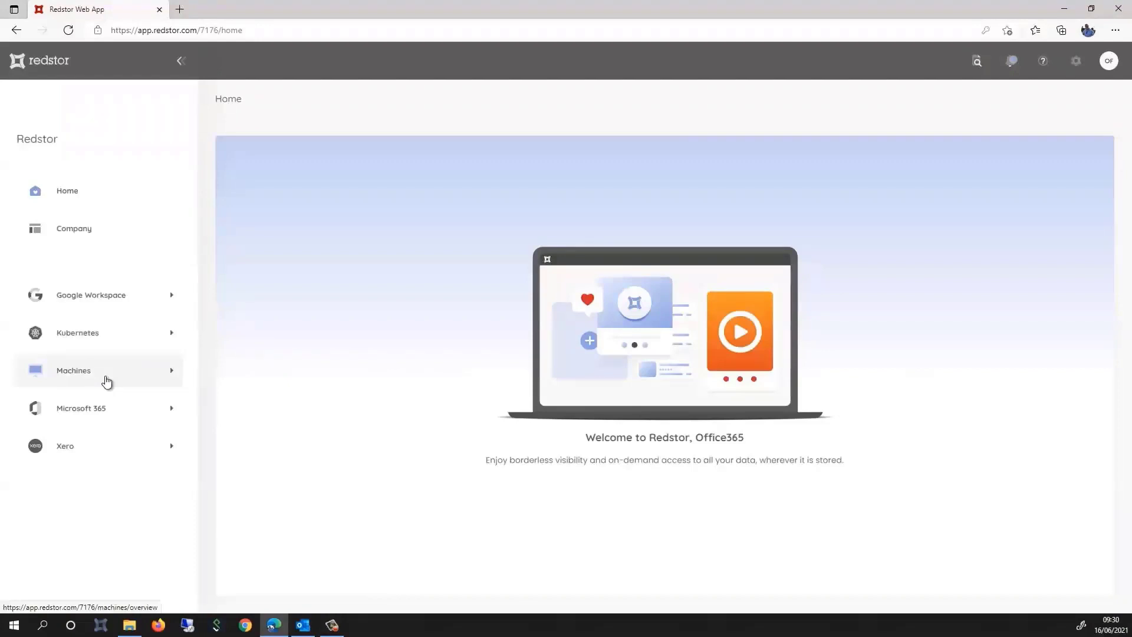
Browse to Machines > UK > Servers and open ESE_DEMOHOST's actions menu
click(107, 382)
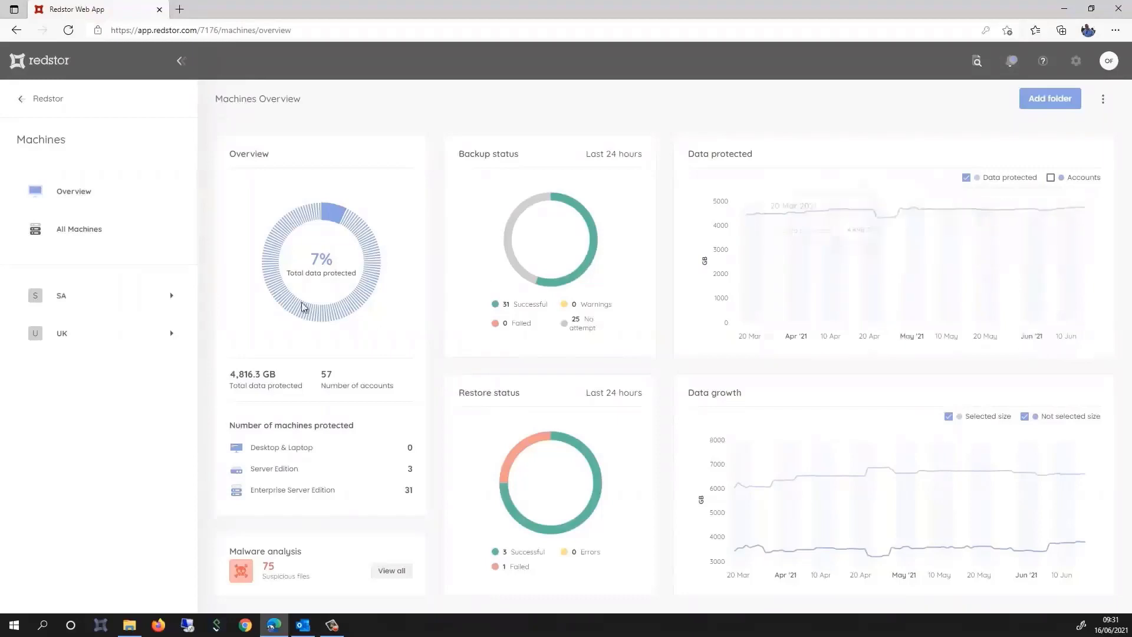
click(82, 335)
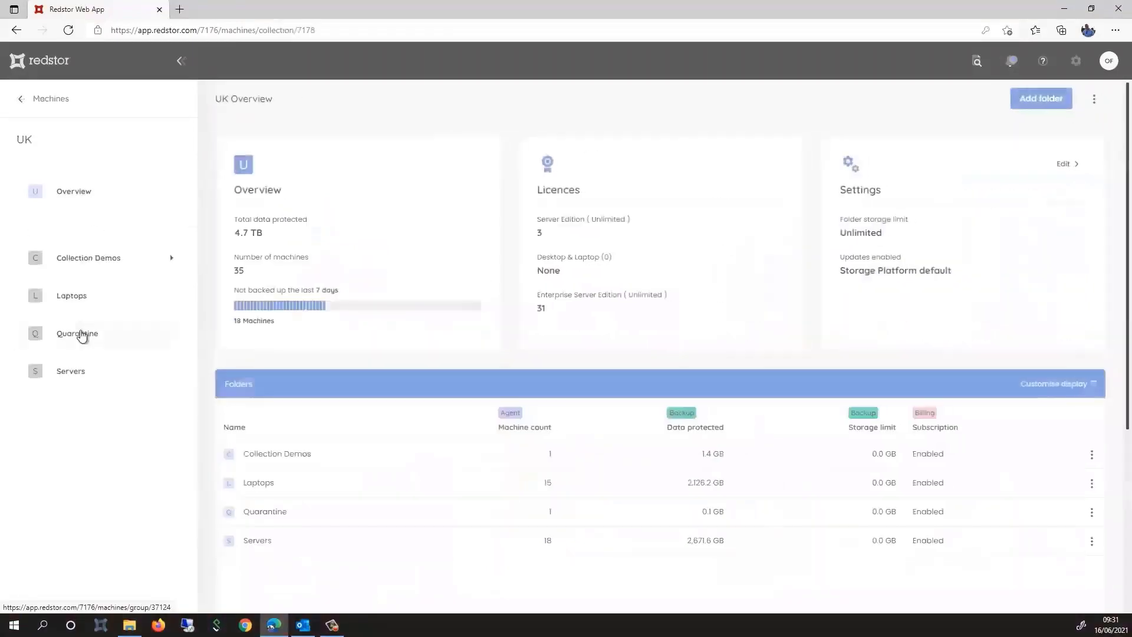
click(95, 371)
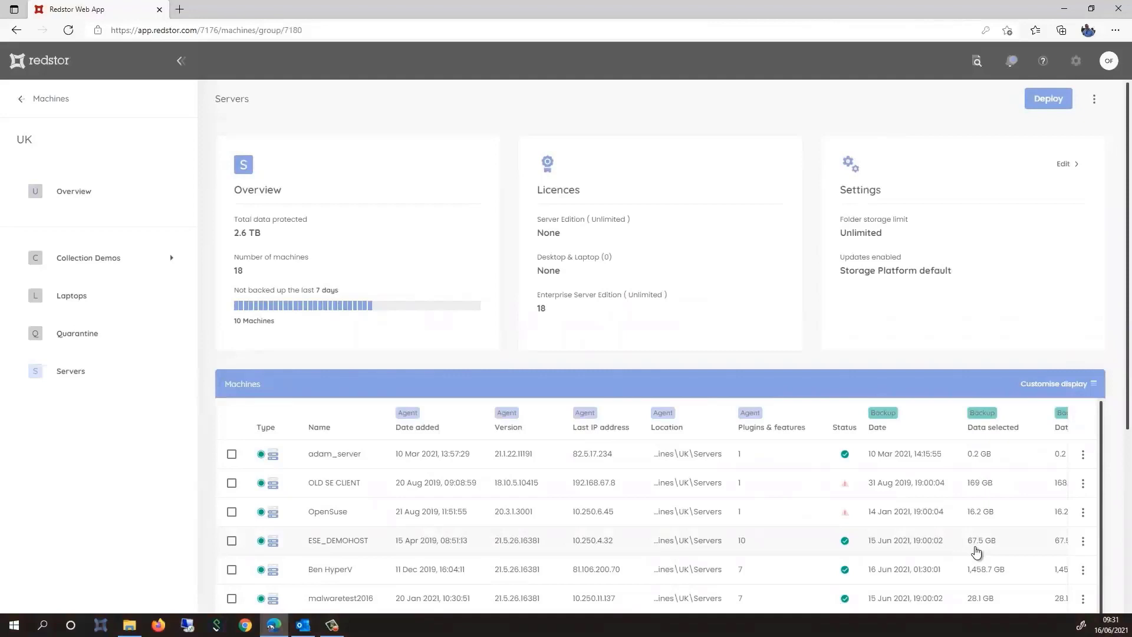
click(1084, 541)
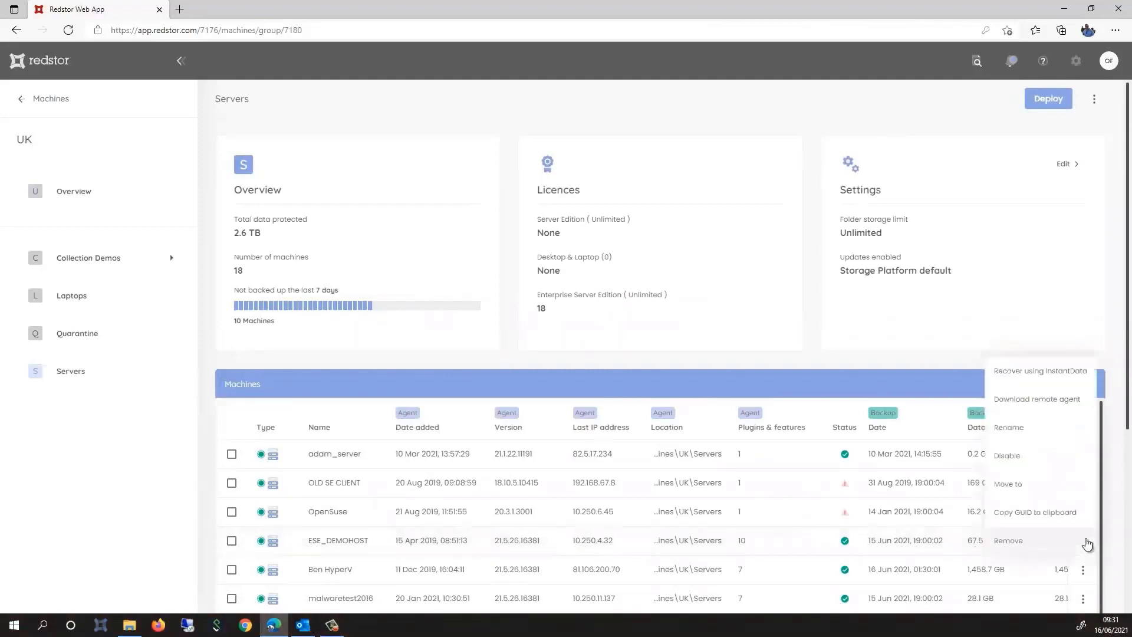
click(1052, 405)
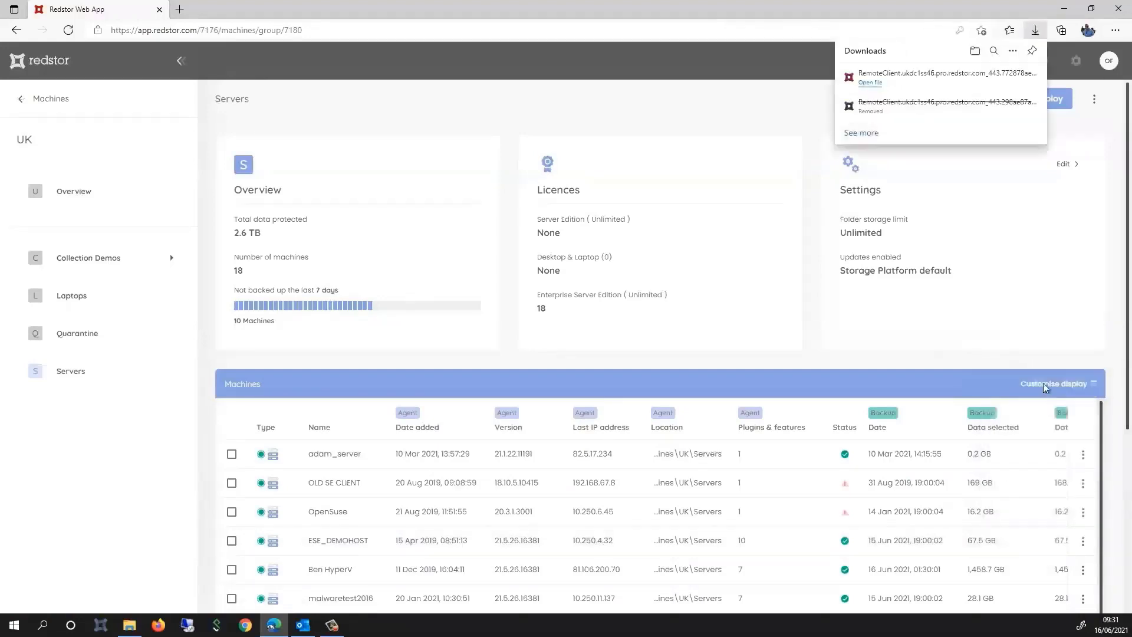
click(870, 84)
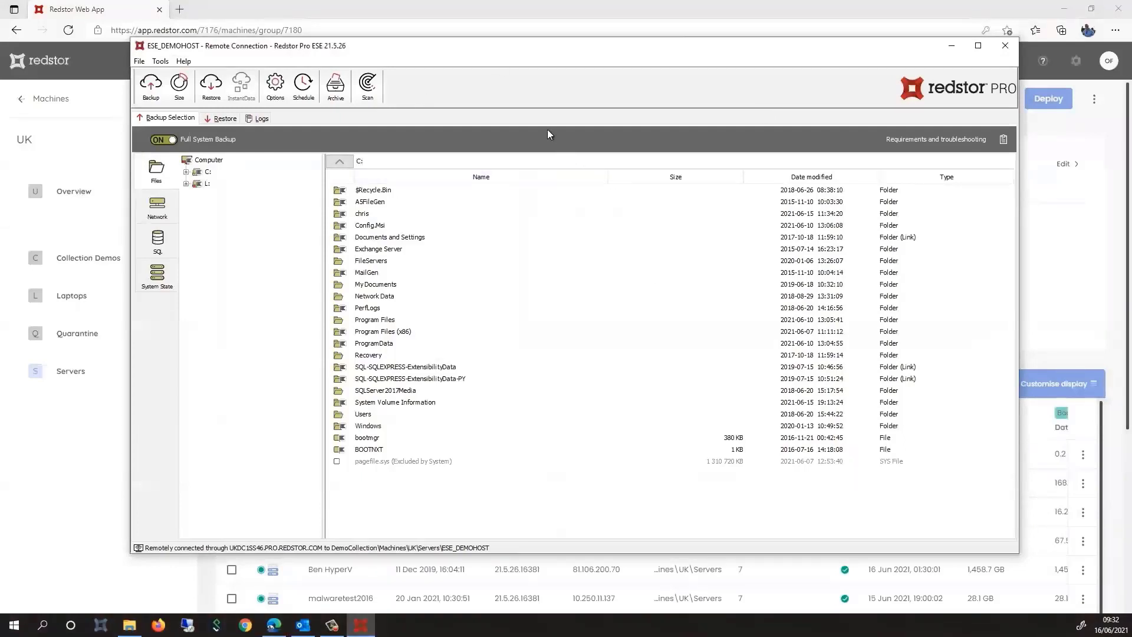
click(209, 171)
click(186, 172)
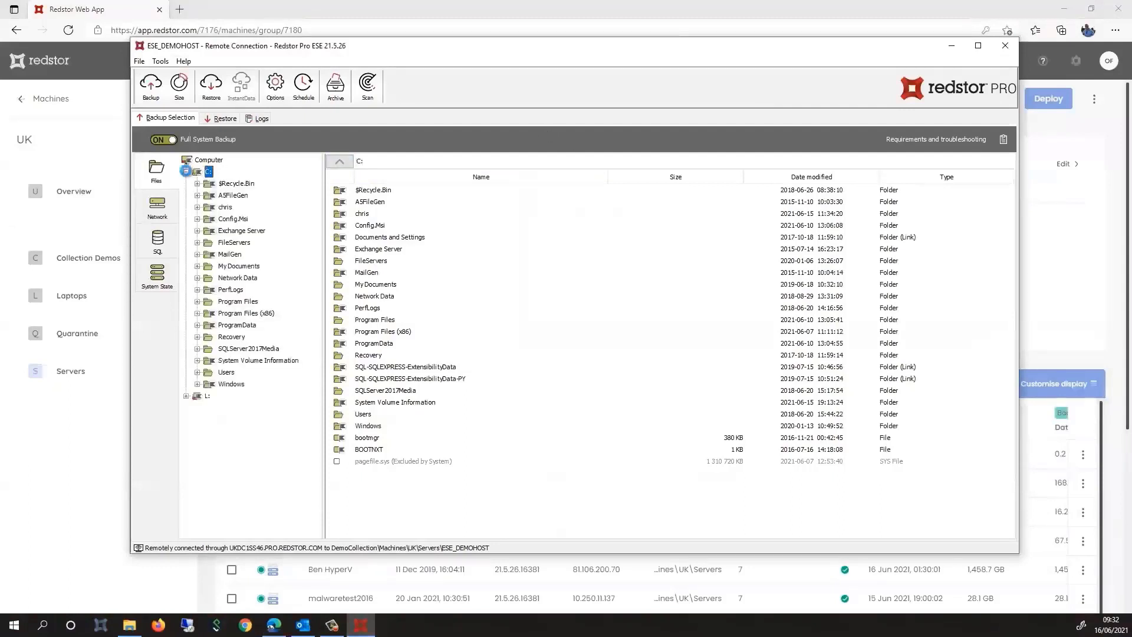
click(186, 397)
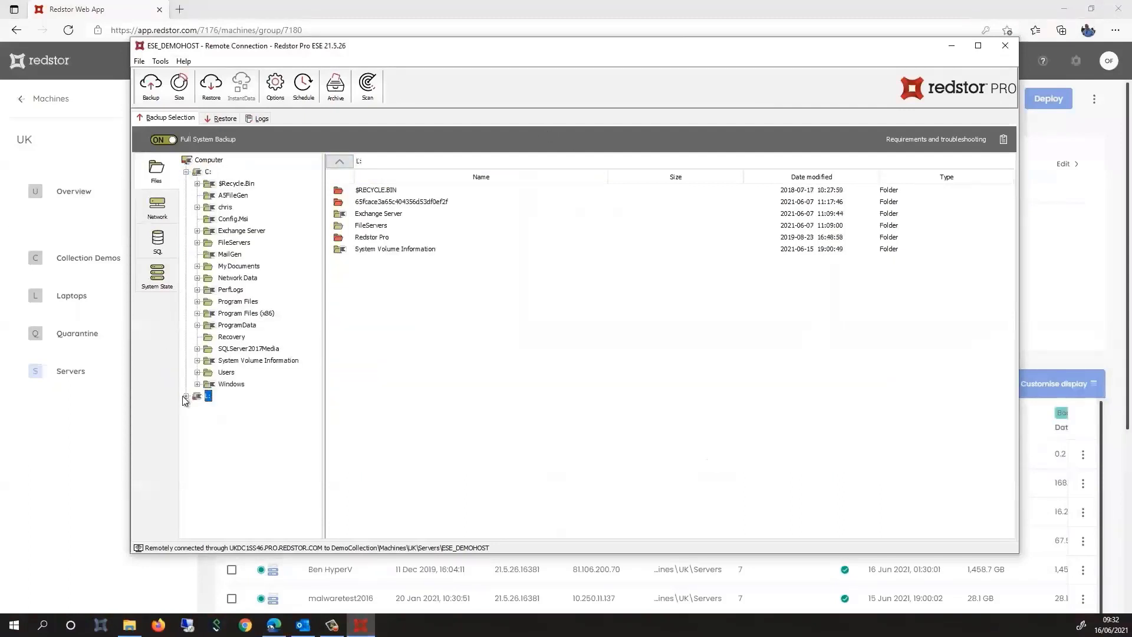
click(186, 397)
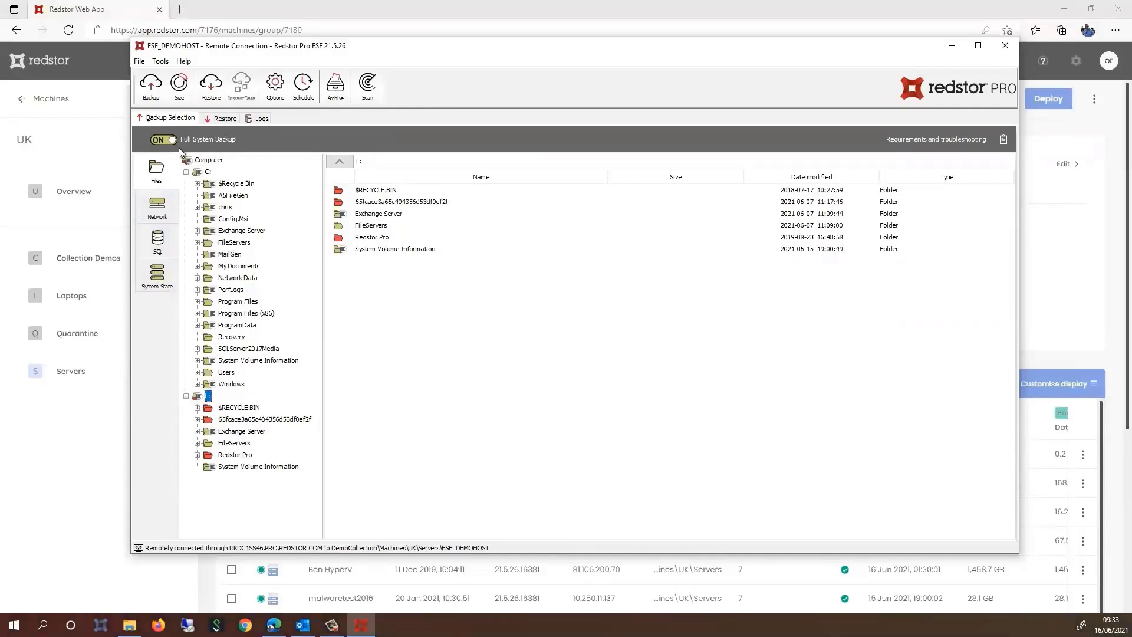
click(1002, 55)
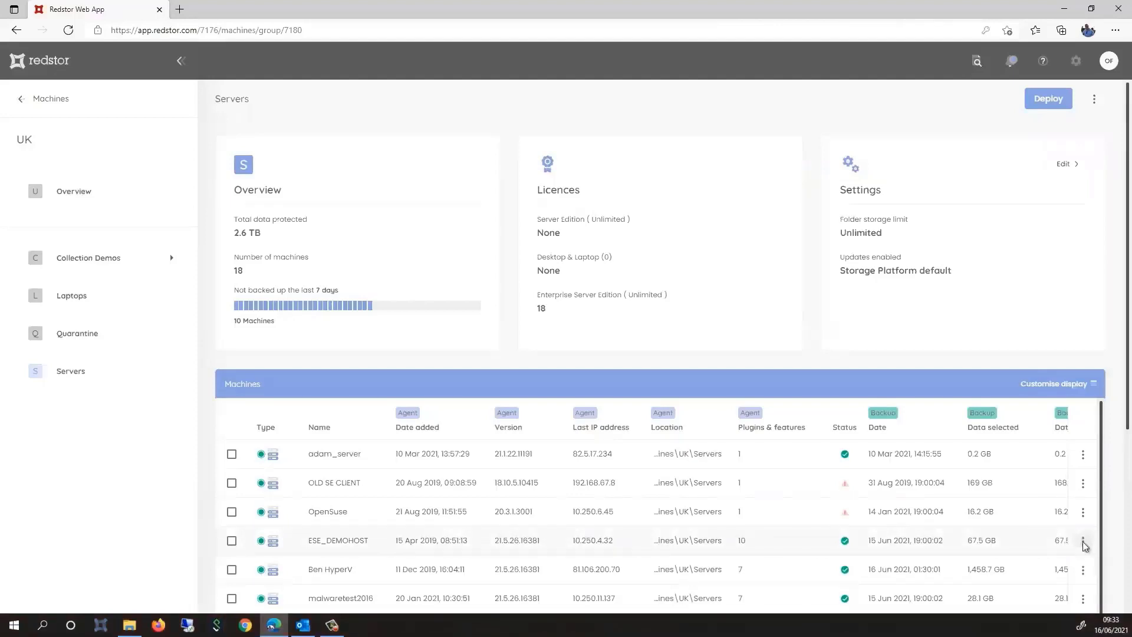
Recover ESE_DEMOHOST with InstantData and launch the Full System Recovery wizard
click(1084, 542)
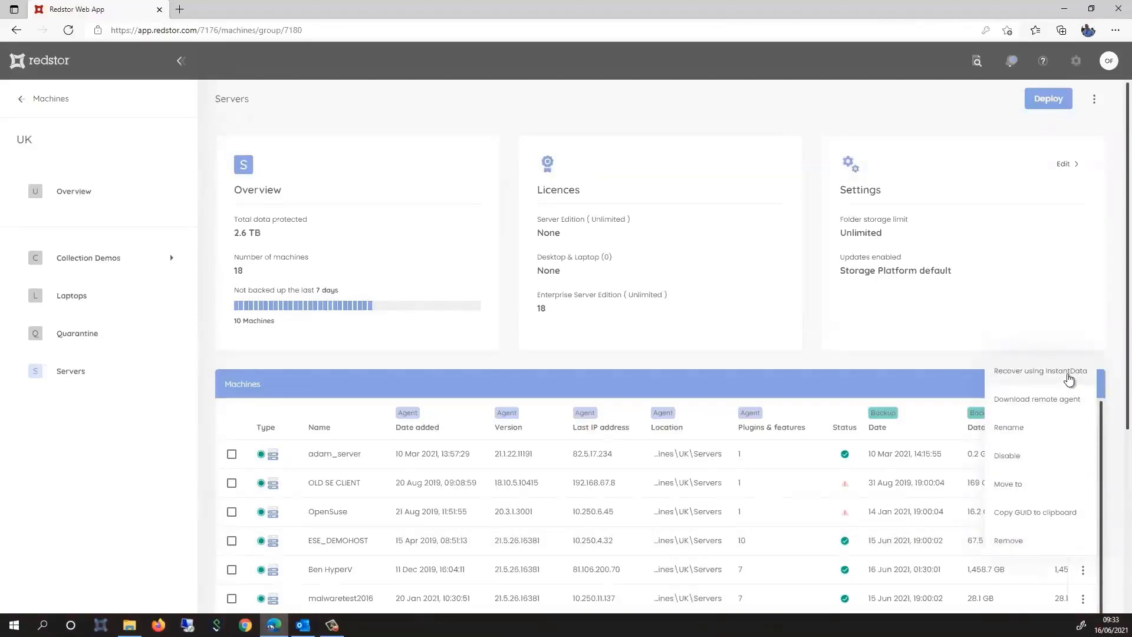
click(1069, 378)
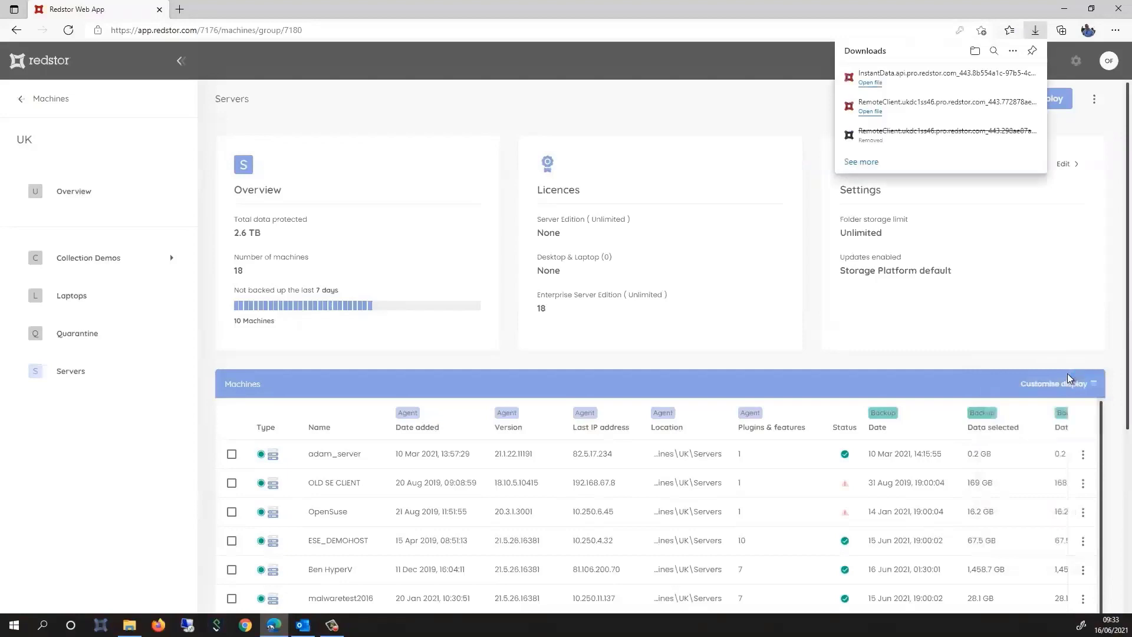
click(871, 83)
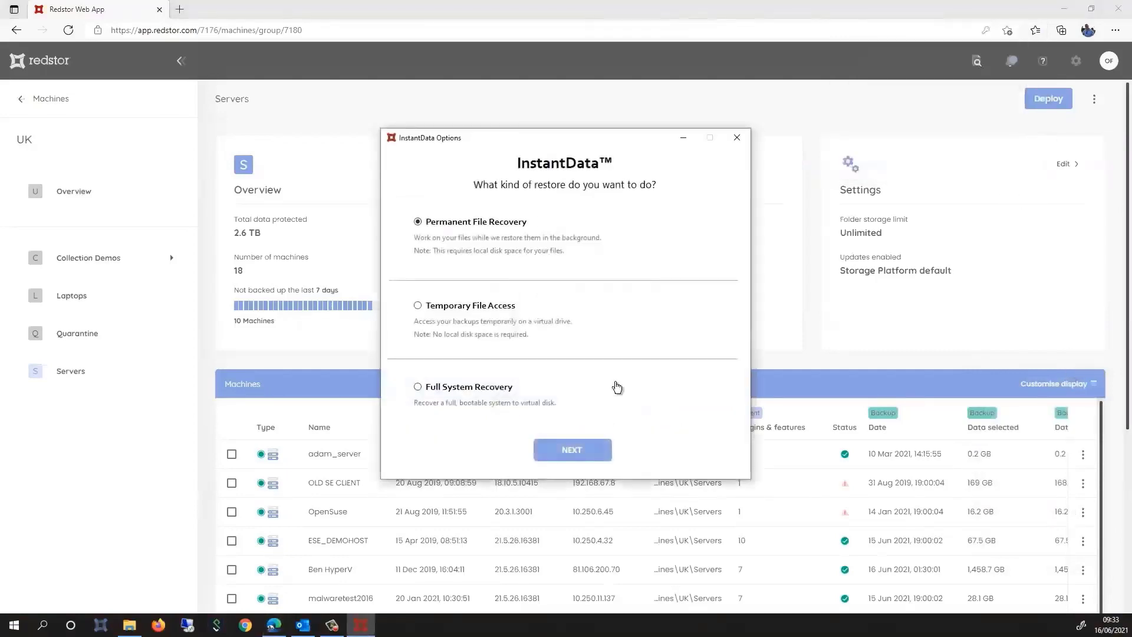
click(446, 389)
click(575, 450)
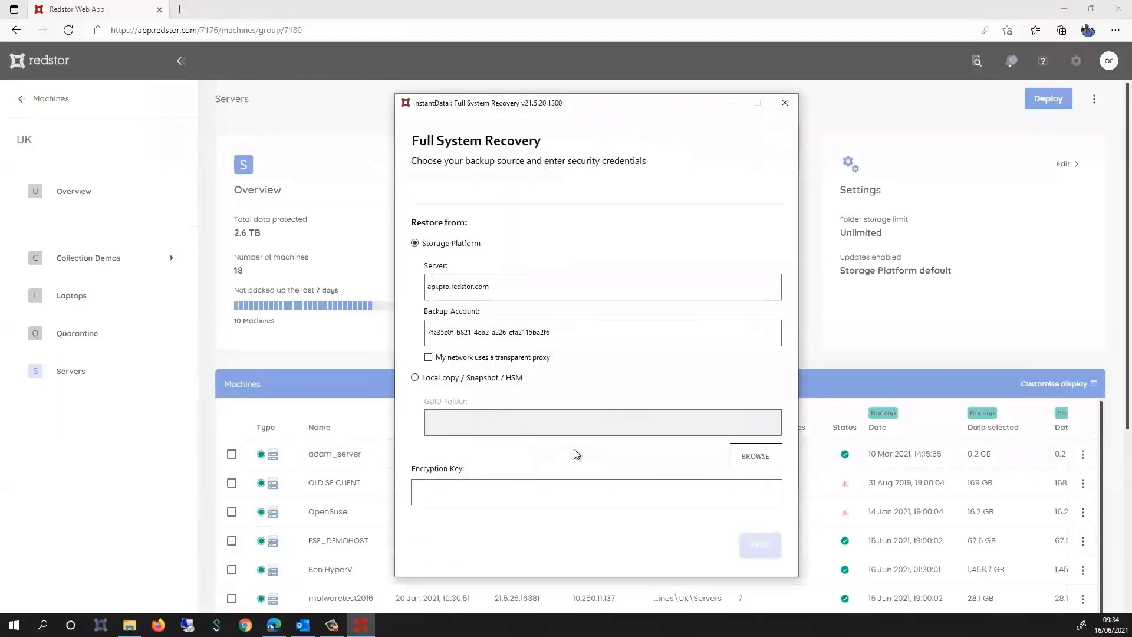
Restore from the Storage Platform, enter the encryption key, and continue to recovery details
double_click(428, 289)
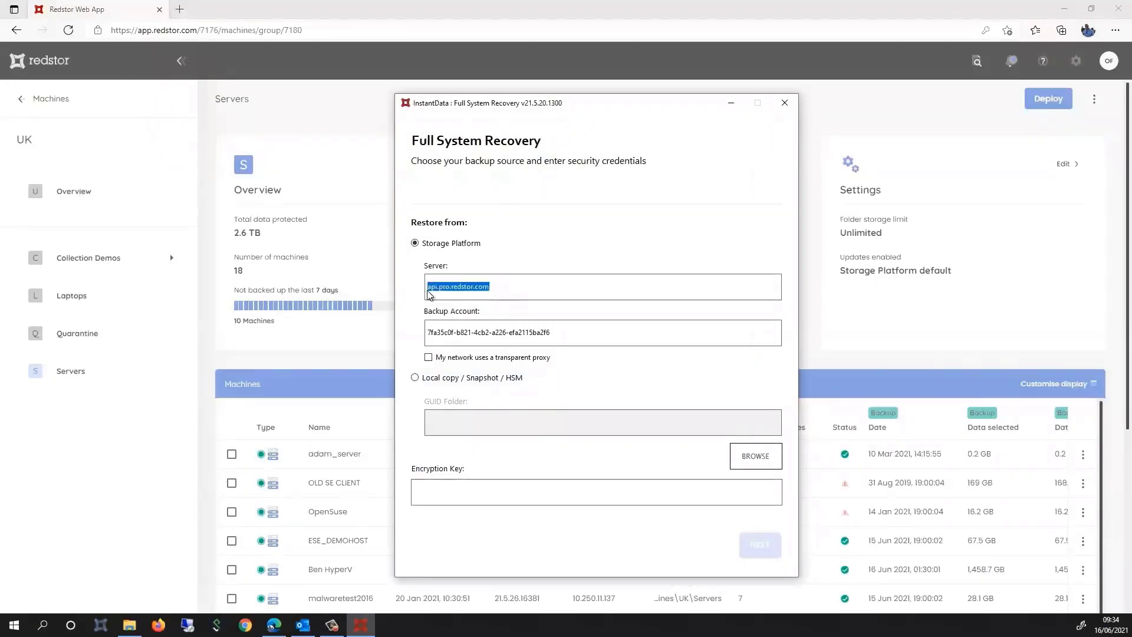
click(416, 378)
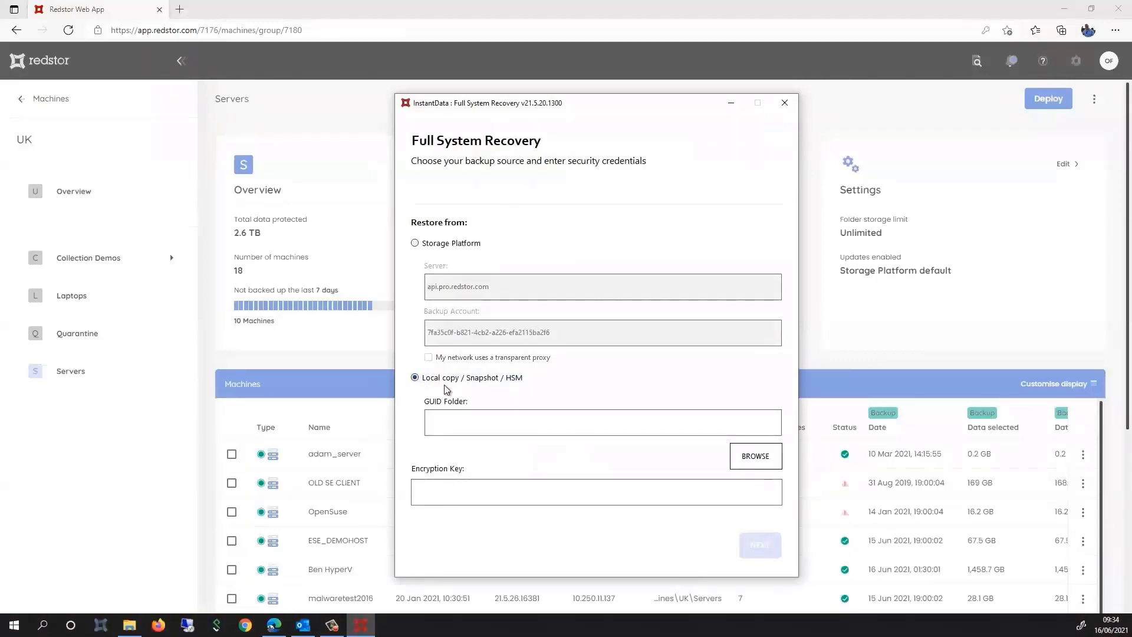
click(424, 247)
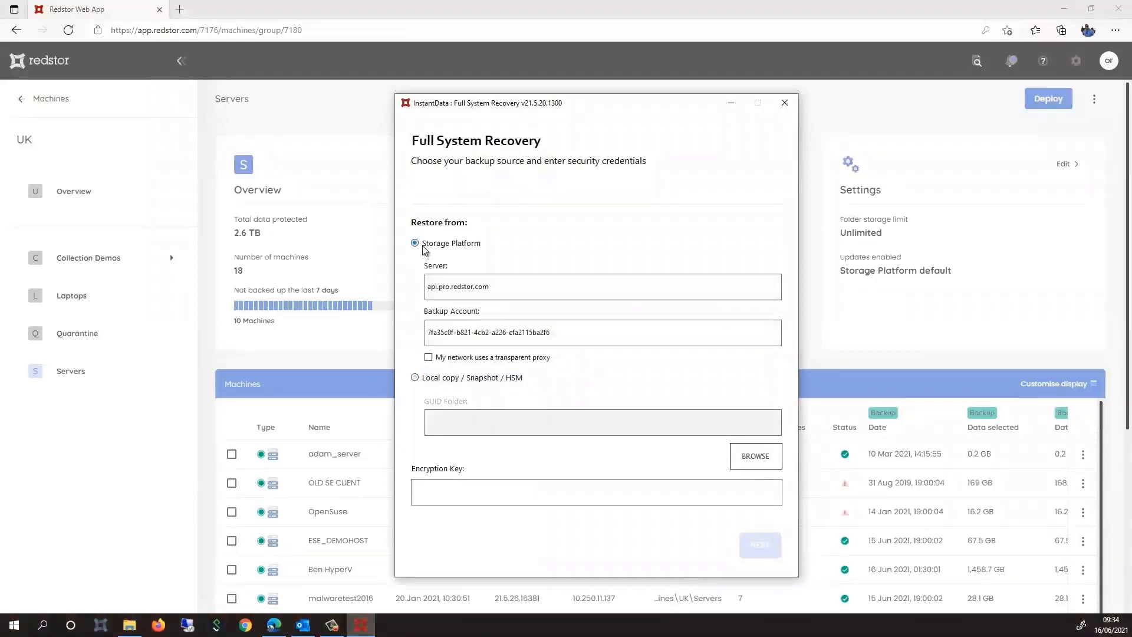
click(453, 492)
text(*********)
click(759, 547)
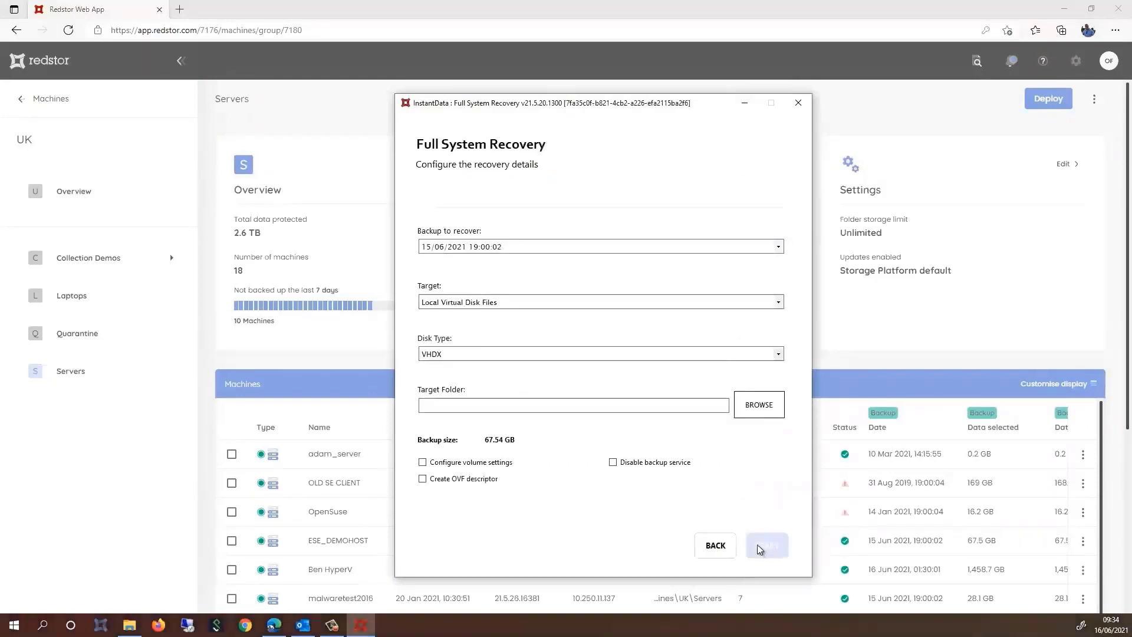
click(644, 250)
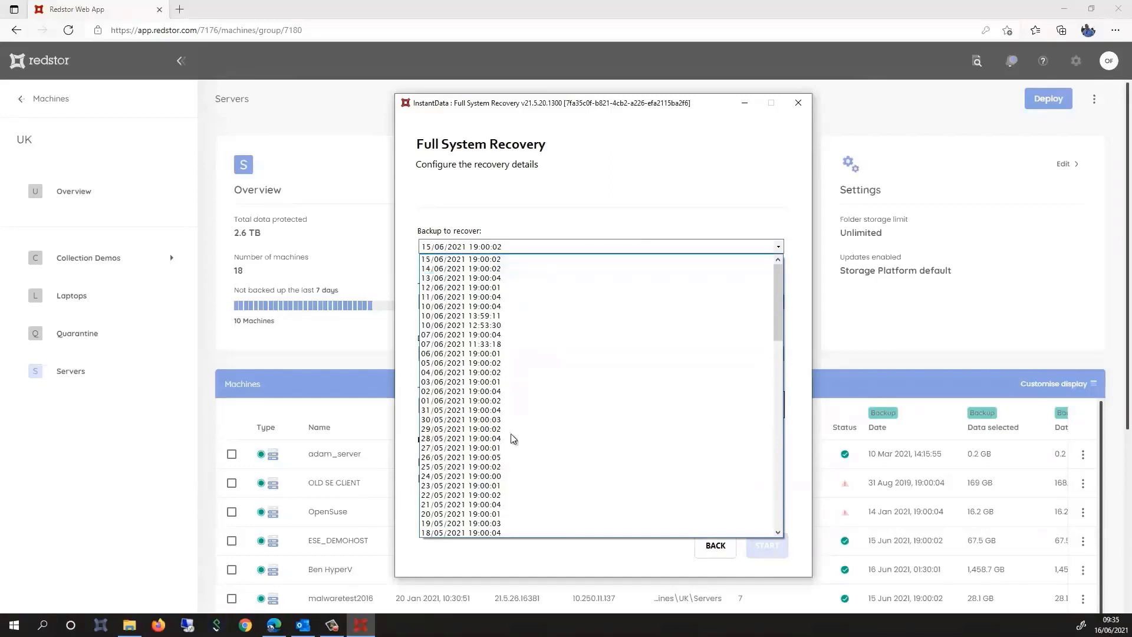
click(557, 193)
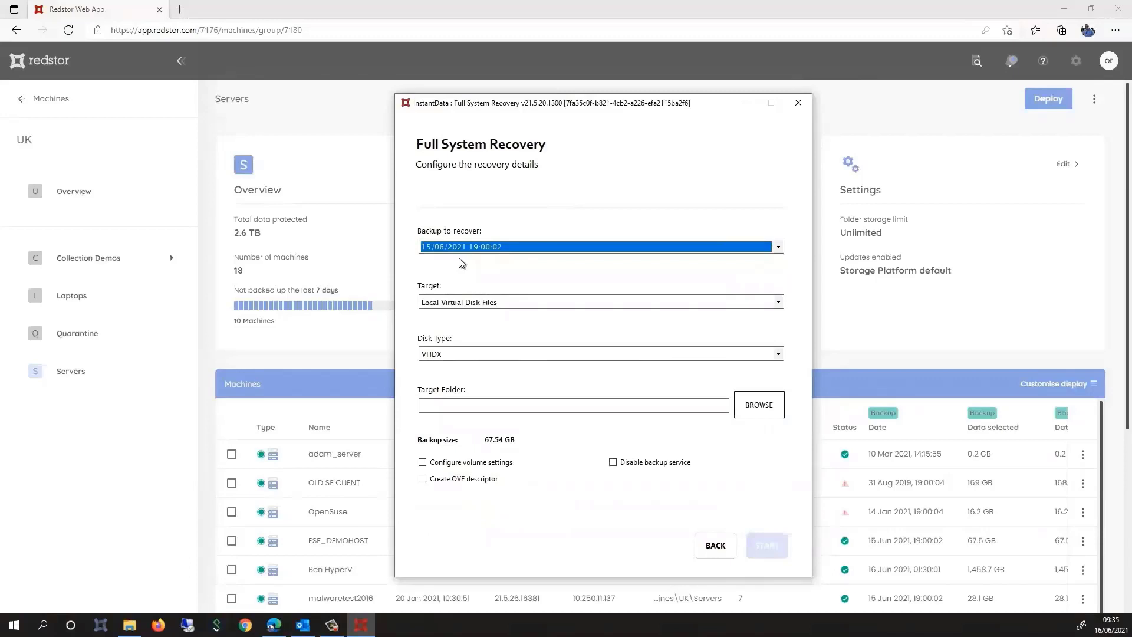
click(504, 304)
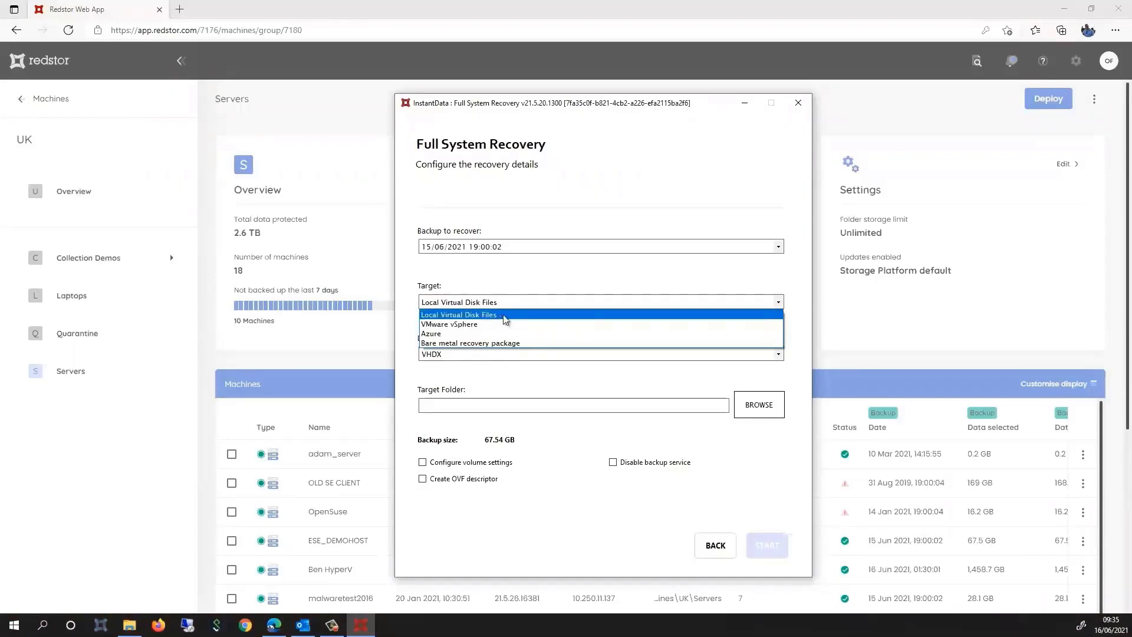
click(503, 314)
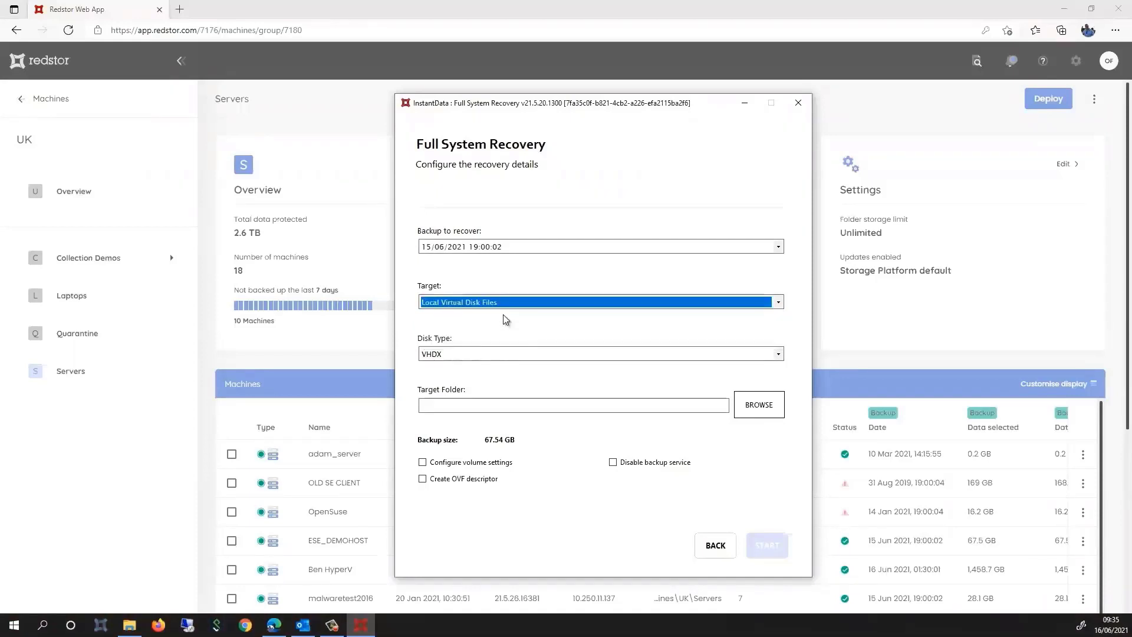
click(512, 355)
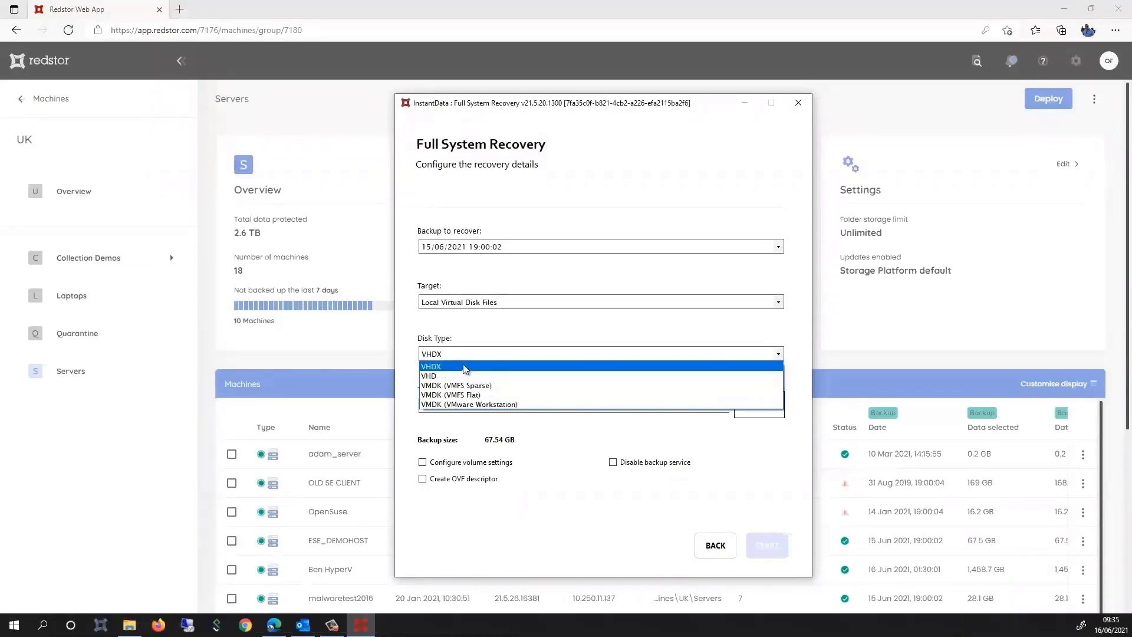
click(465, 367)
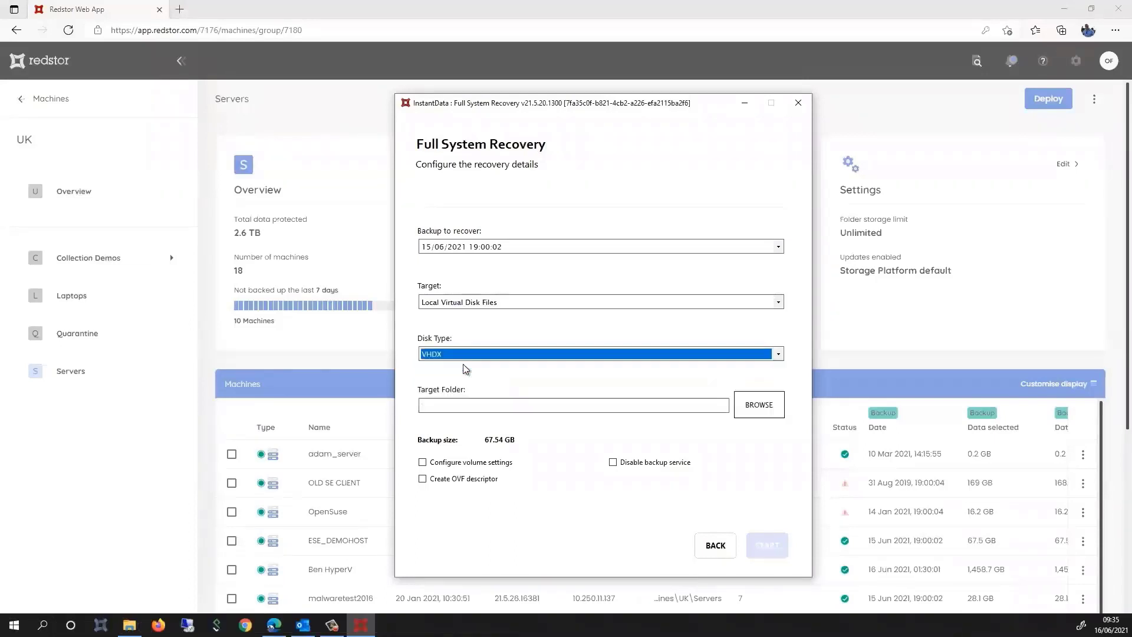
click(455, 405)
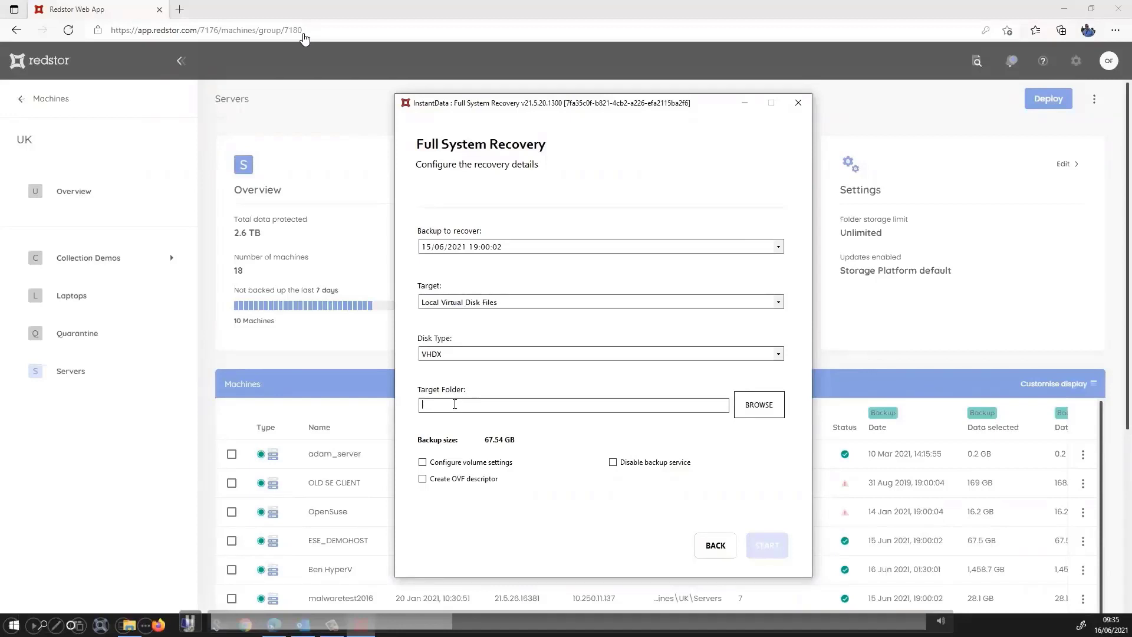
Set the target folder to D:\HyperV_DC\ and enable custom volume settings
text(D:\HyperV_DC)
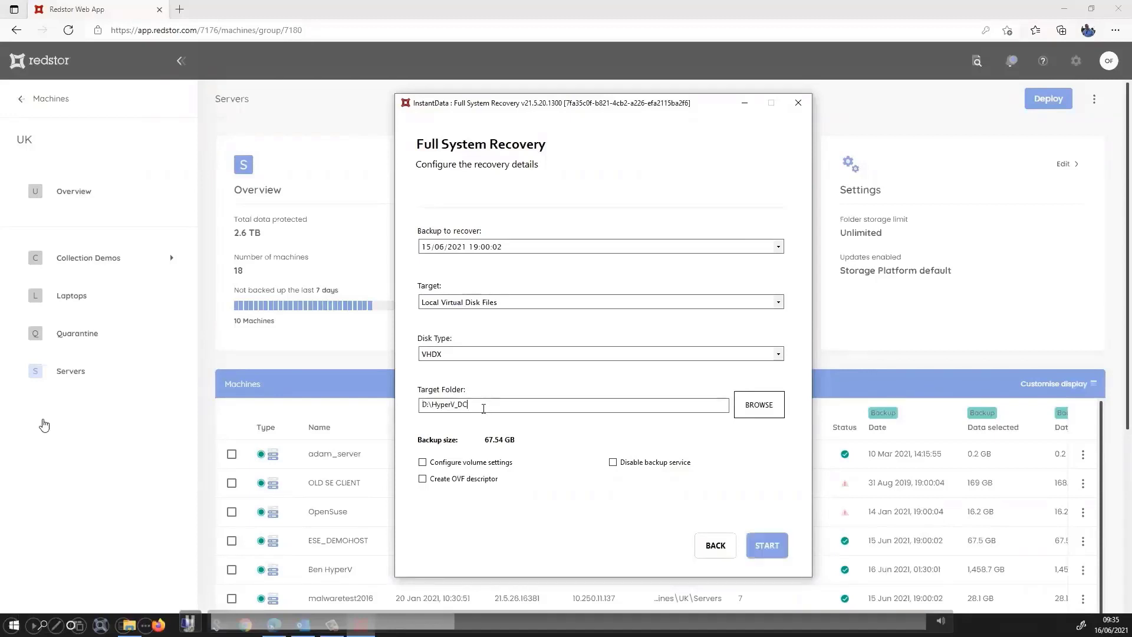
text(\)
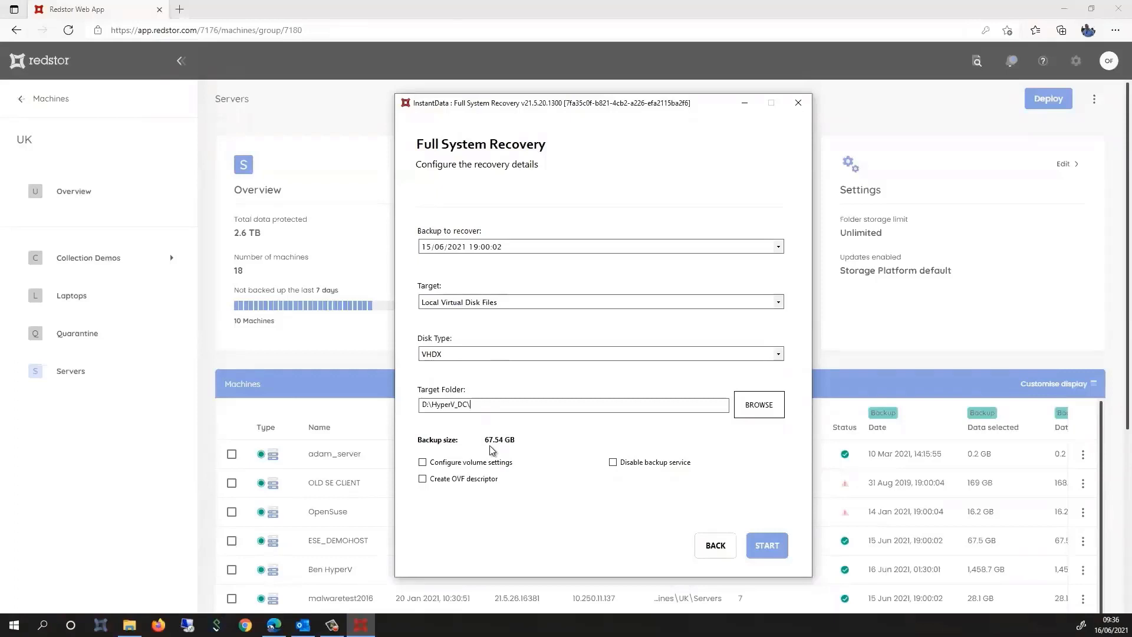
click(423, 463)
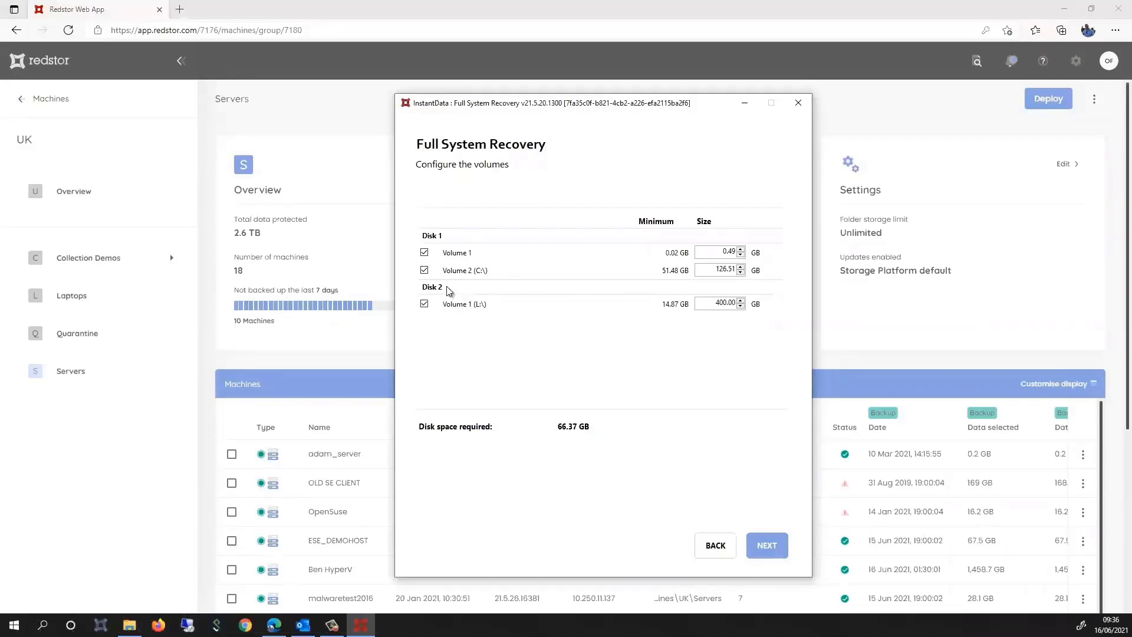
Exclude Disk 2's L:\ volume and start the 51.50 GB recovery
click(424, 307)
click(767, 545)
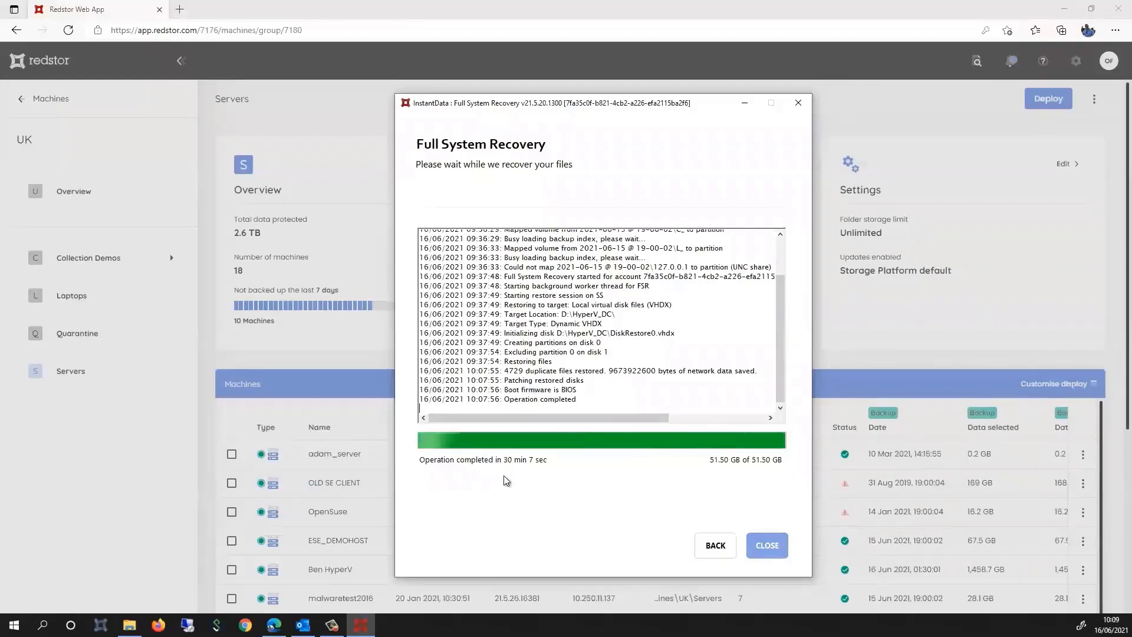
Close the finished recovery dialog and view DiskRestore0.vhdx in D:\HyperV_DC
click(777, 545)
click(135, 629)
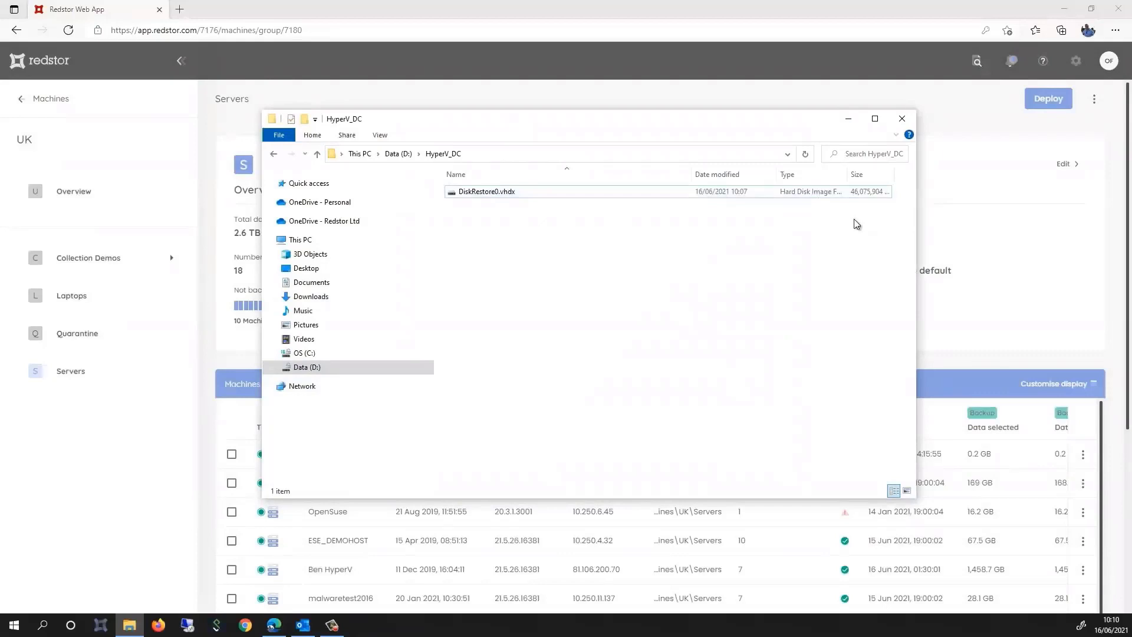
Minimize the HyperV_DC File Explorer window
click(848, 119)
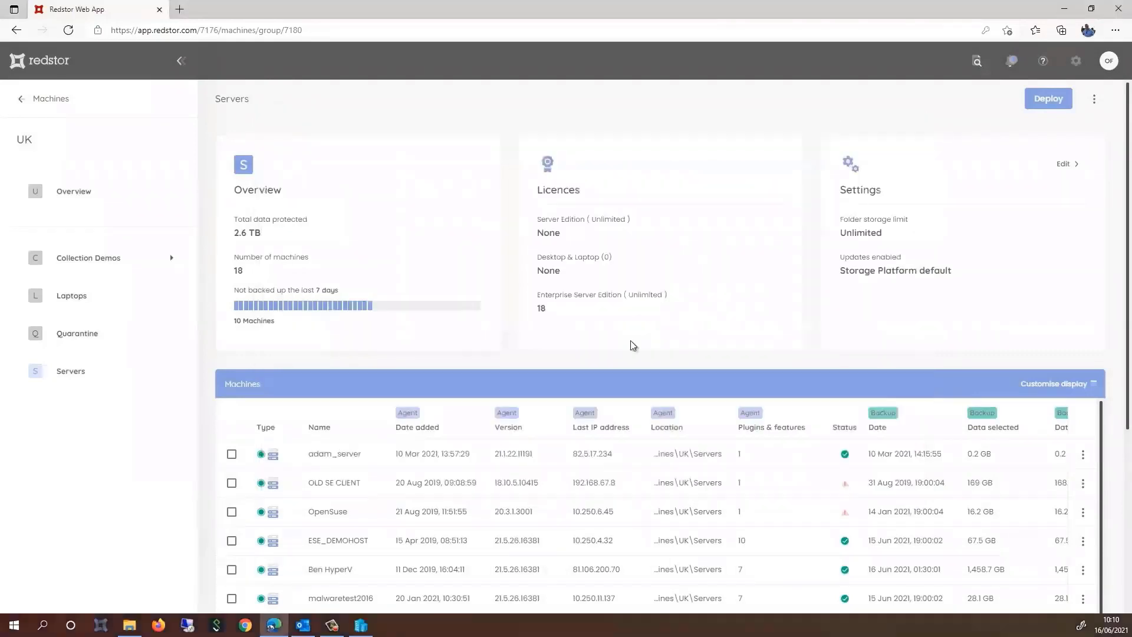
In Hyper-V Manager, start a new Generation 2 VM named Demo host with 4096 MB memory
click(362, 625)
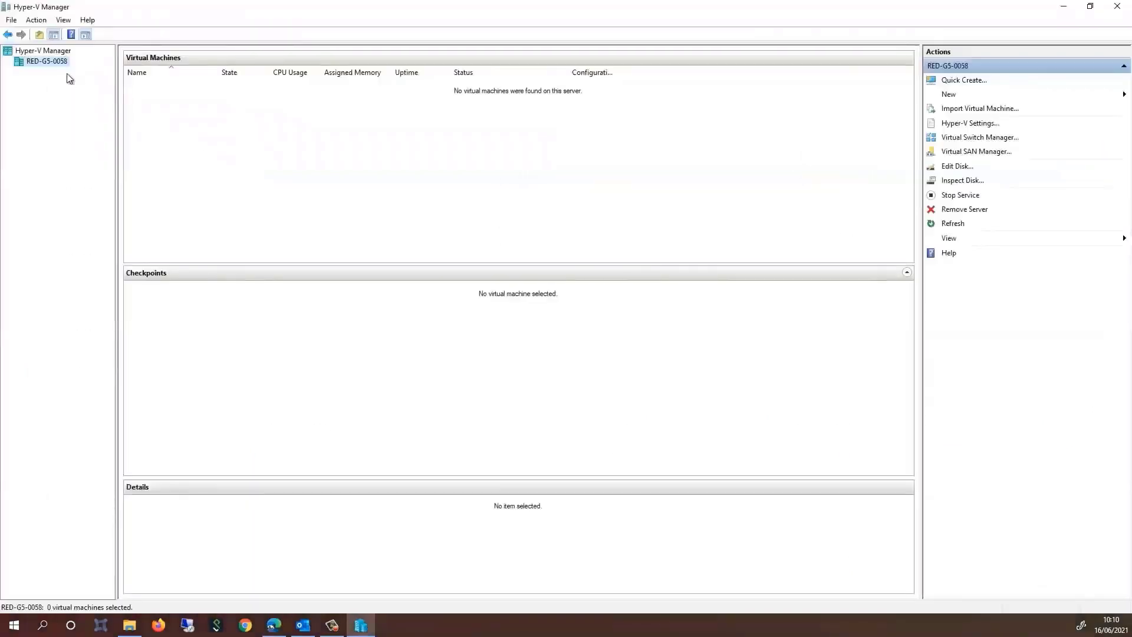
right_click(51, 63)
mouse_move(87, 81)
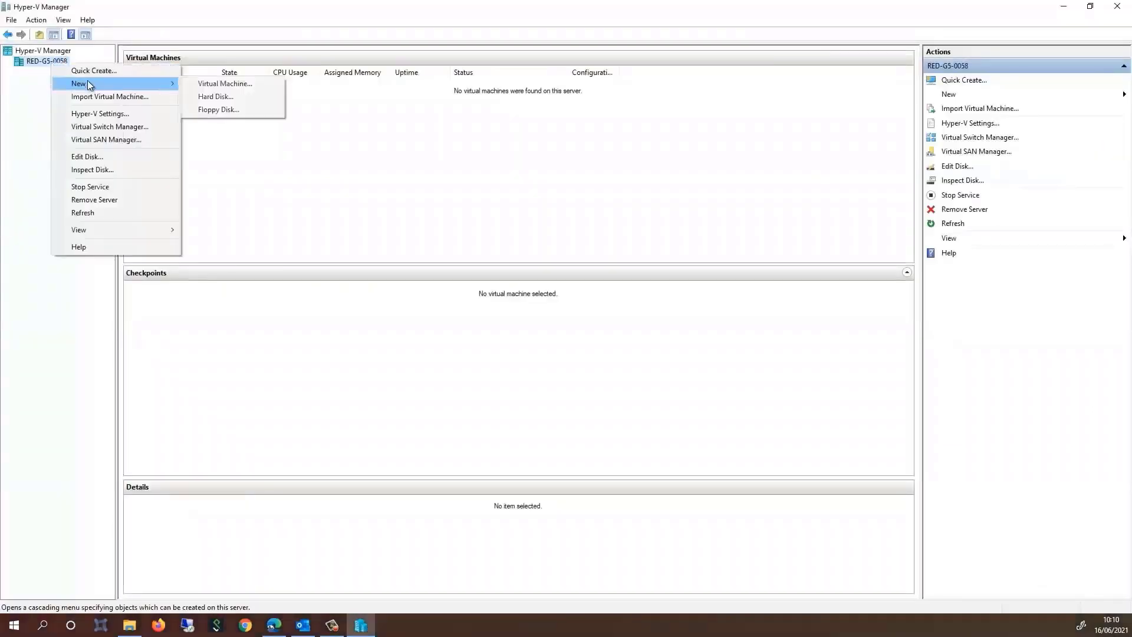
click(204, 86)
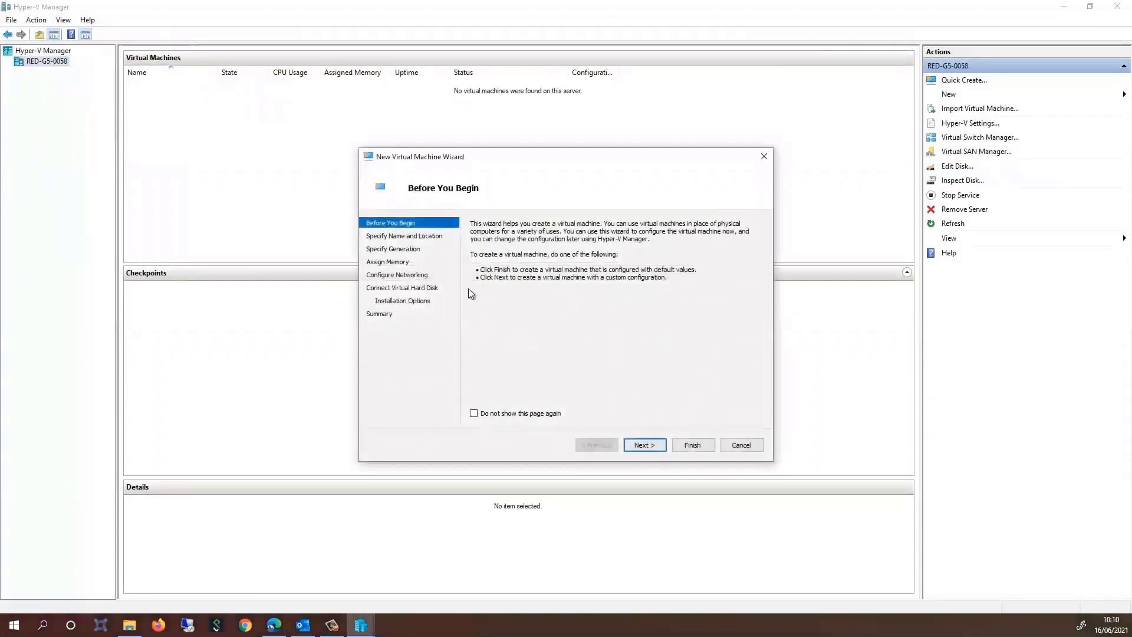
click(640, 445)
text(Demo host)
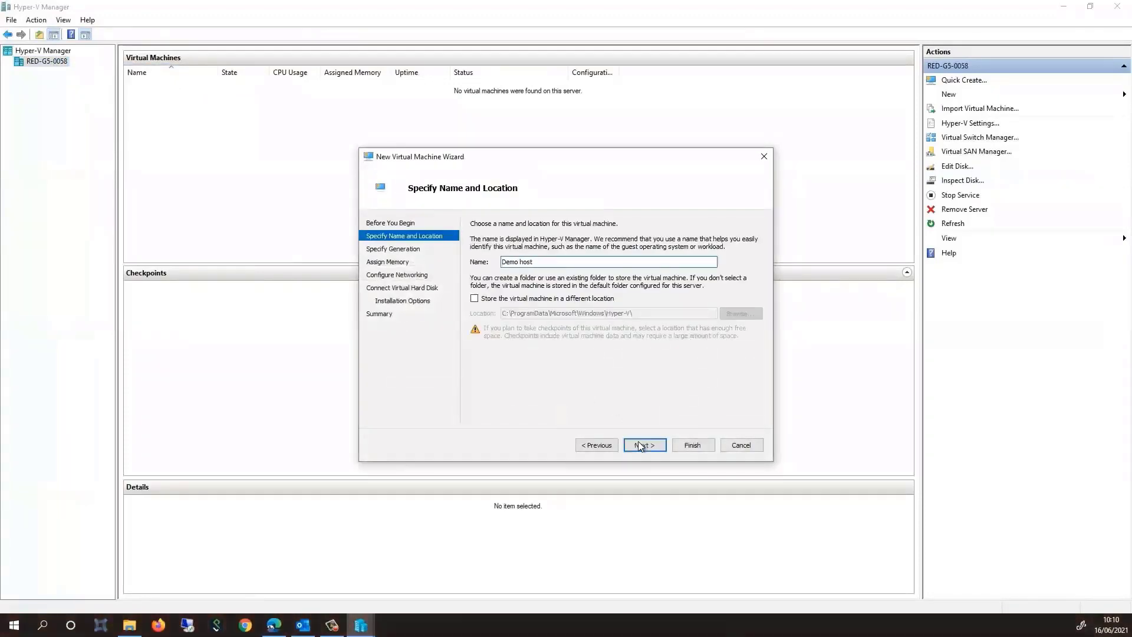
click(642, 445)
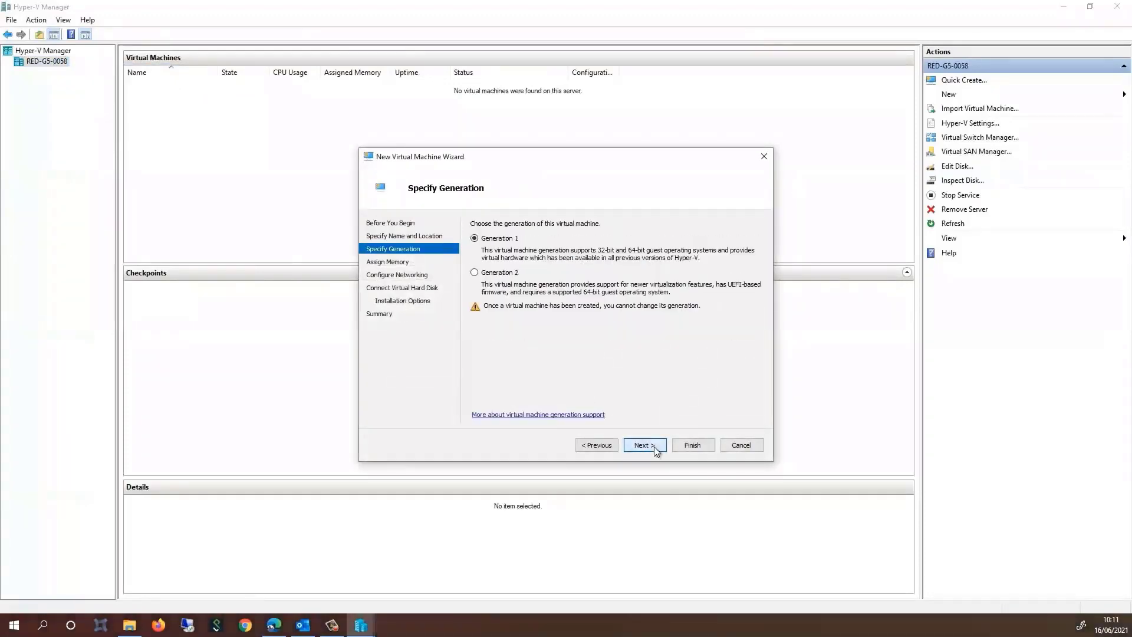
click(495, 277)
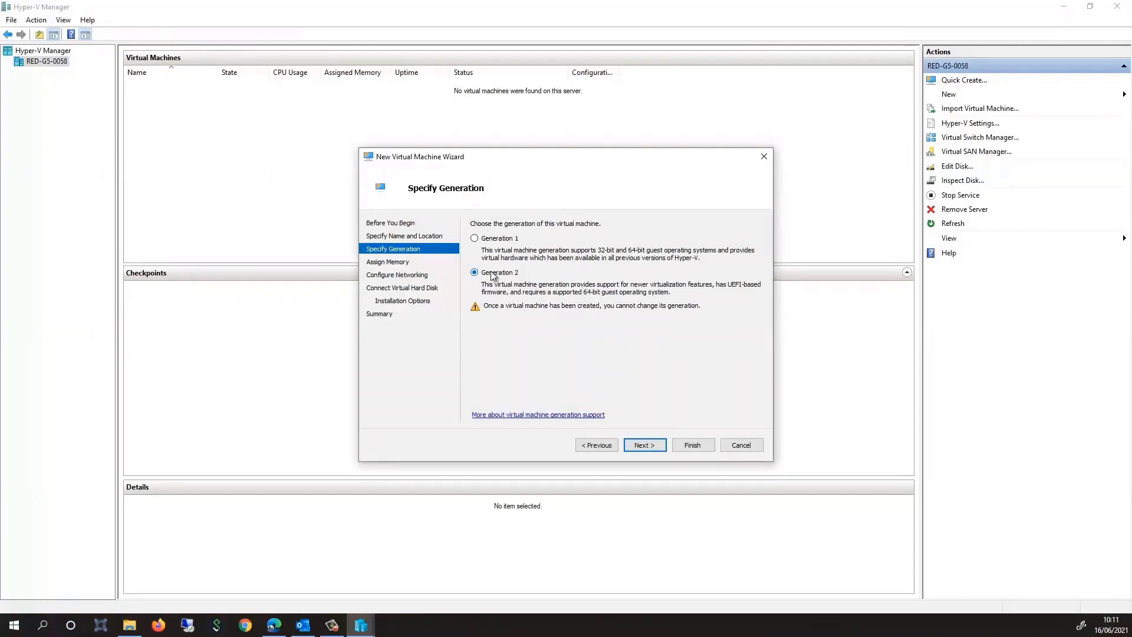
click(644, 445)
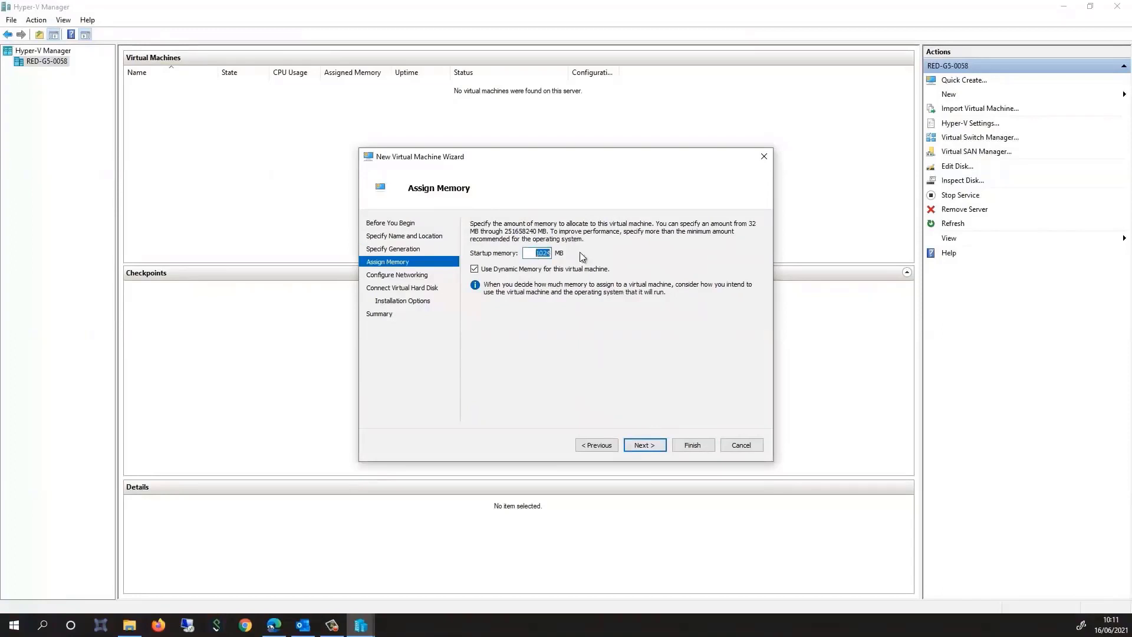
text(4096)
click(653, 445)
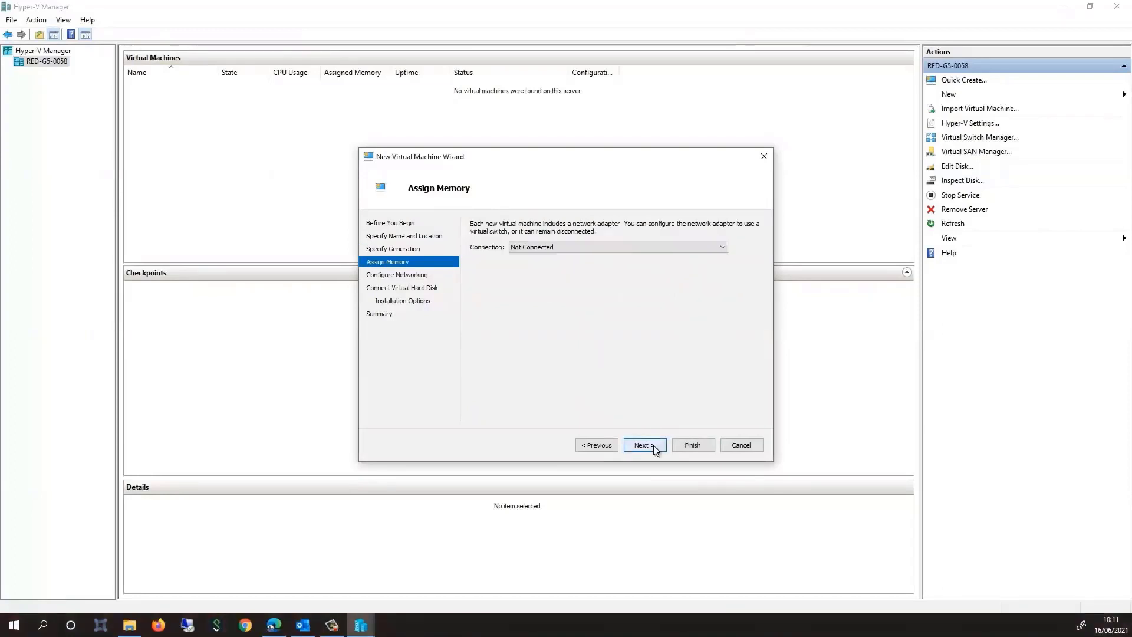
Connect it to Default Switch, attach D:\HyperV_DC\DiskRestore0.vhdx, and create the VM
click(671, 245)
click(639, 265)
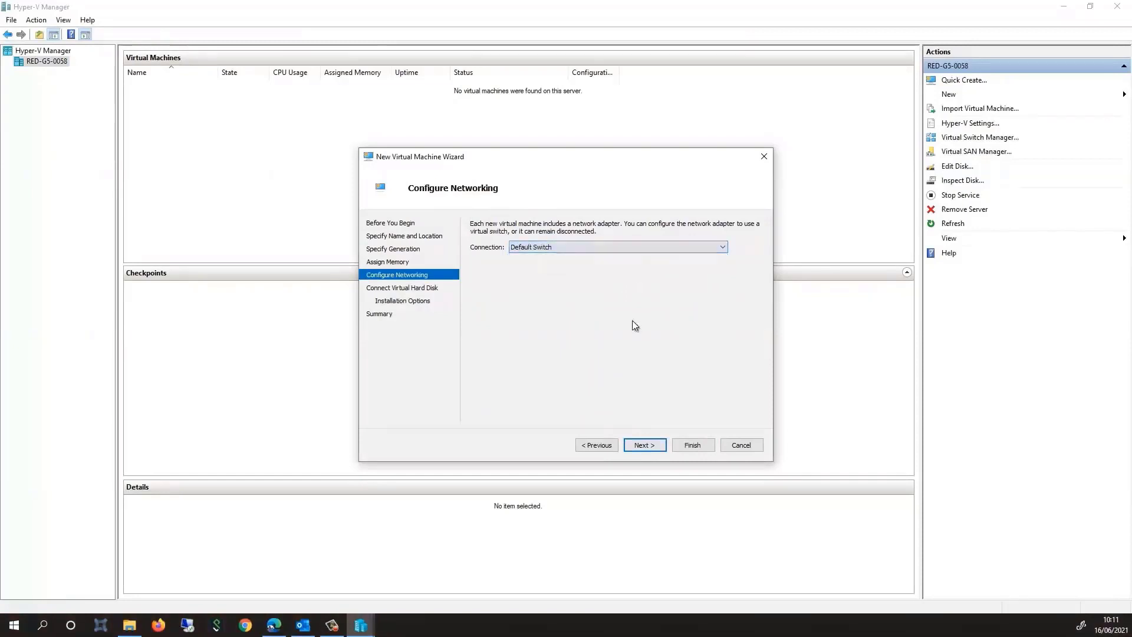
click(643, 444)
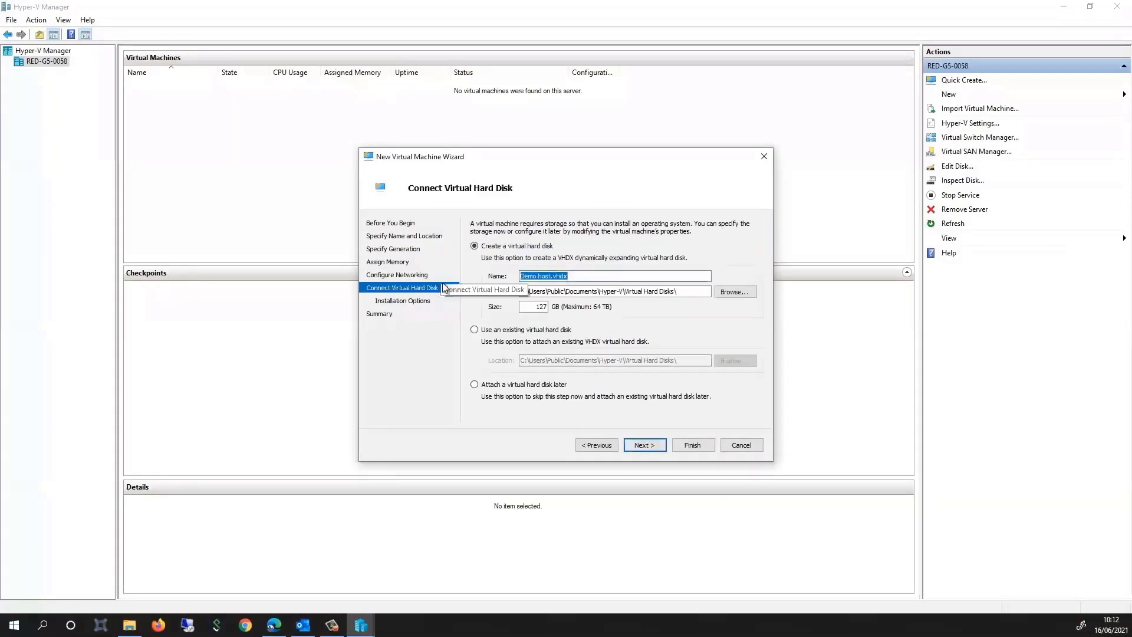
click(474, 330)
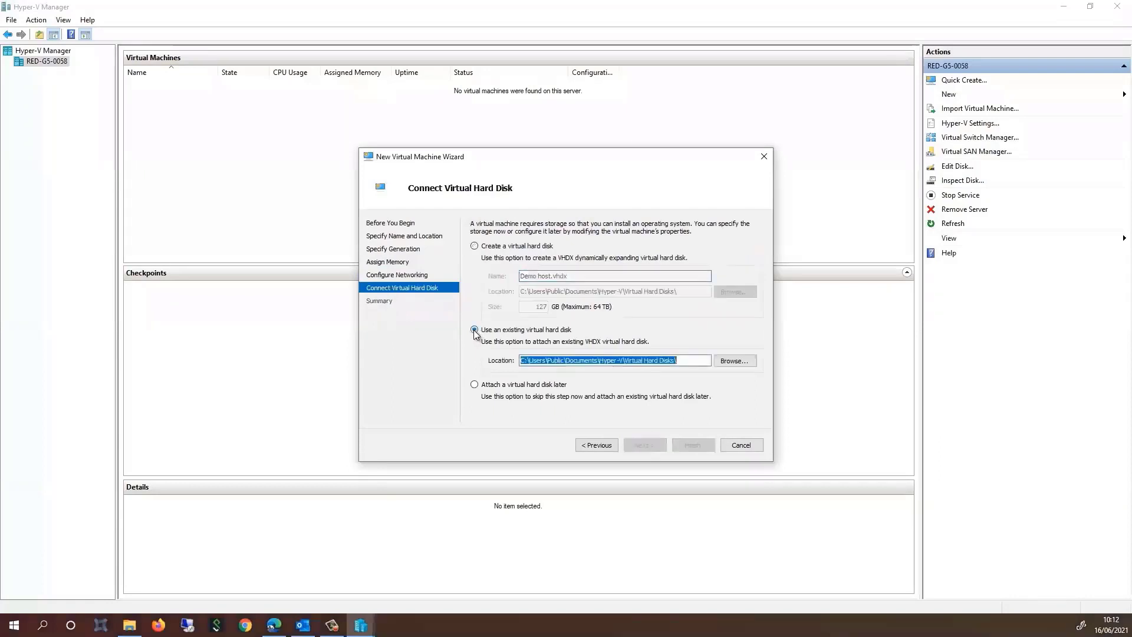
click(736, 360)
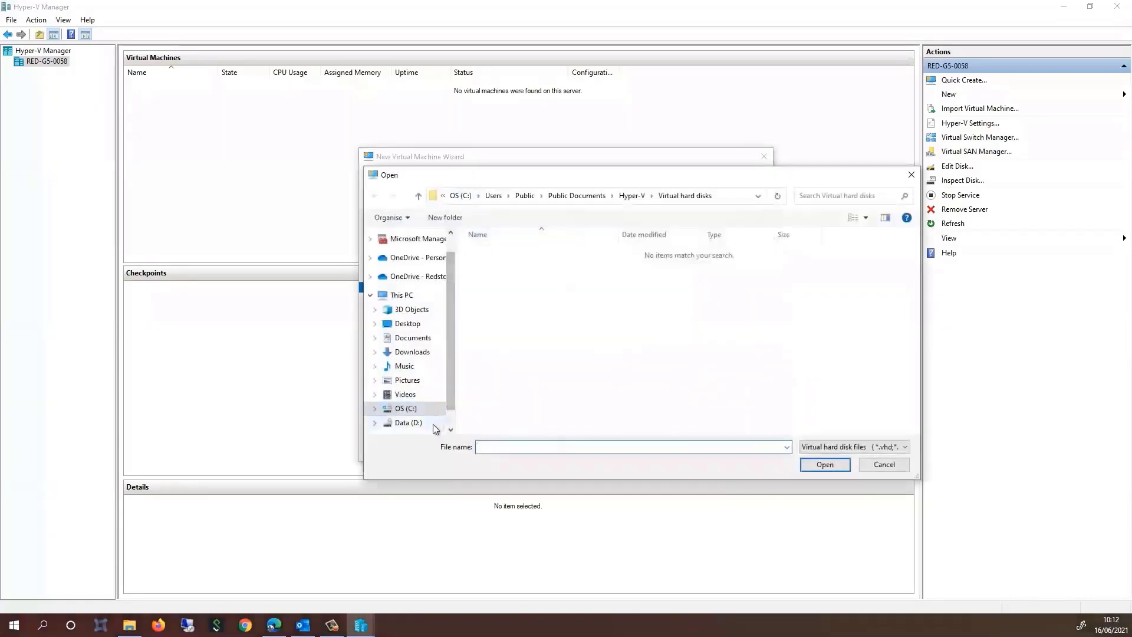
click(433, 423)
double_click(500, 264)
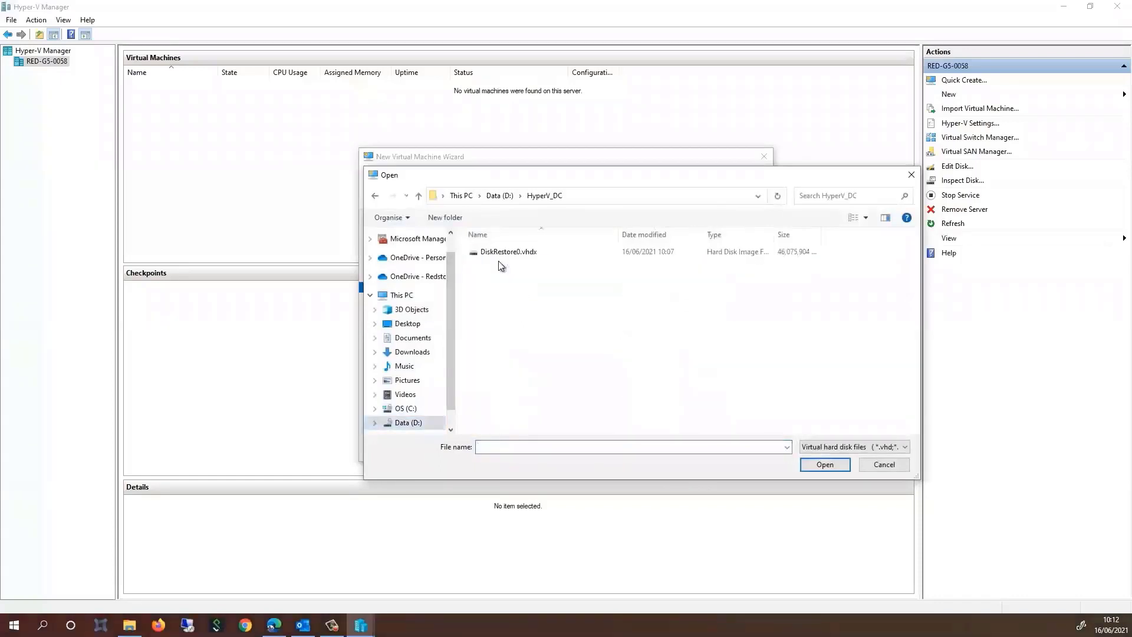
click(505, 254)
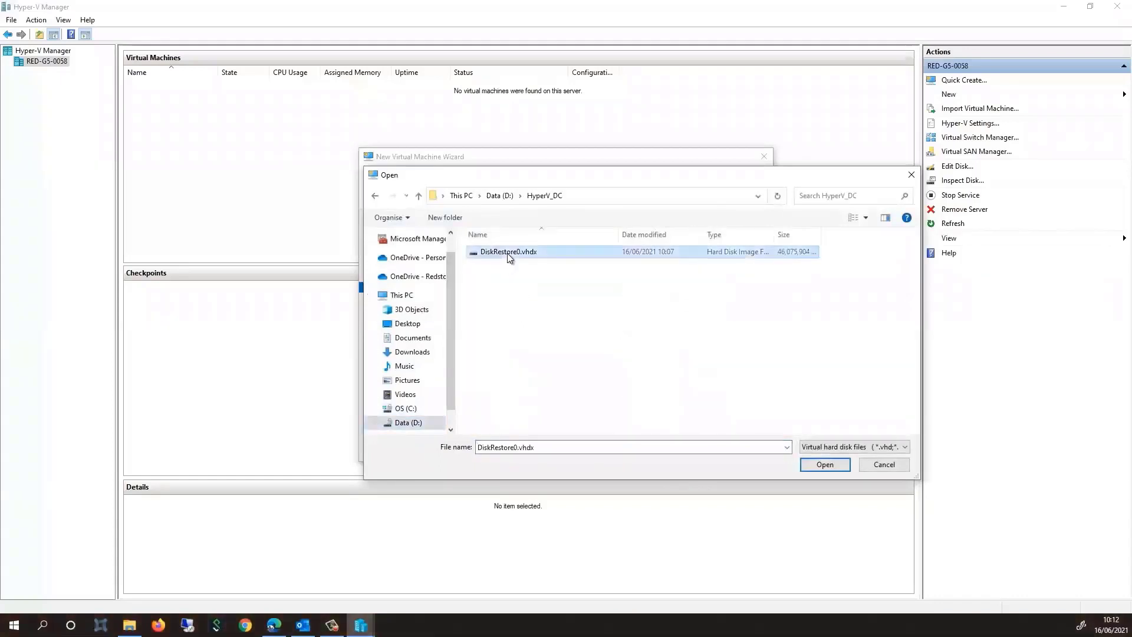
click(837, 468)
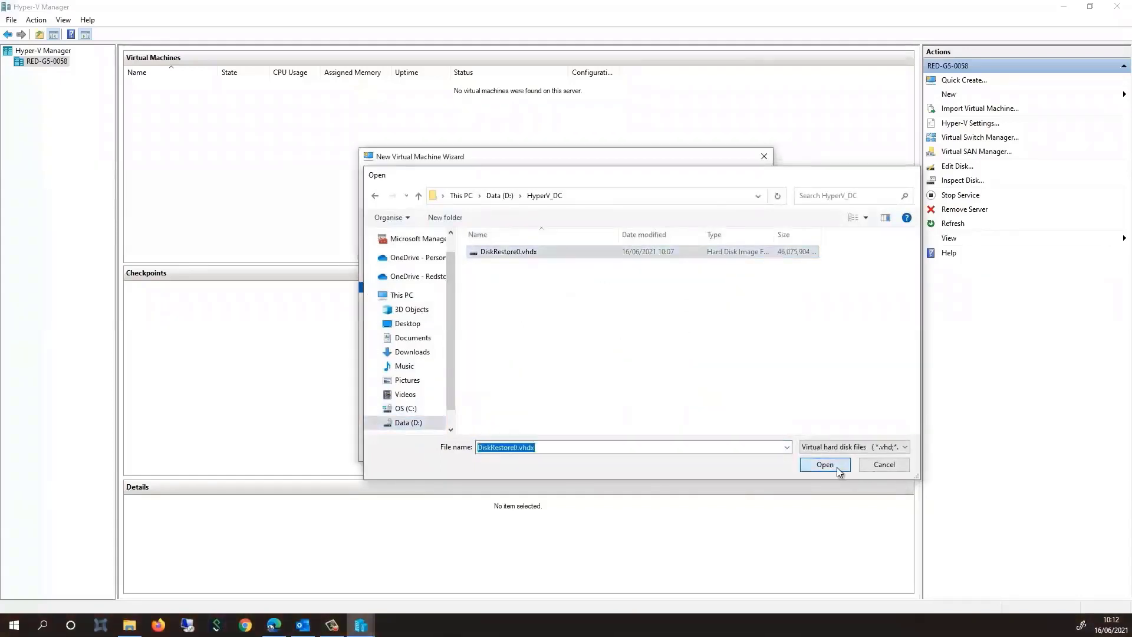
click(647, 448)
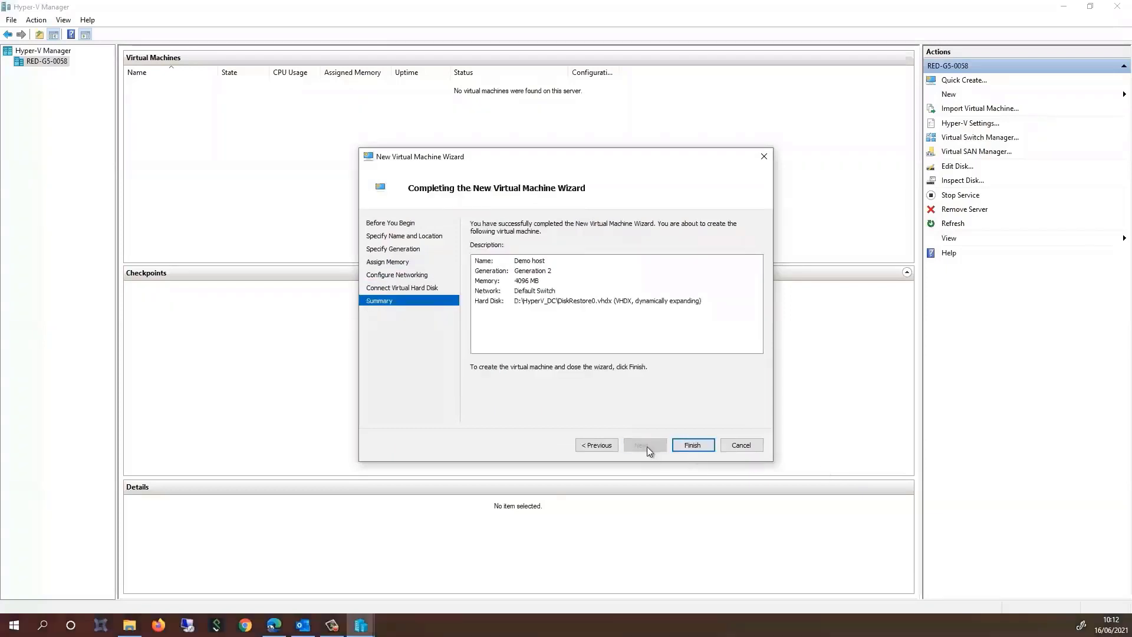
click(695, 445)
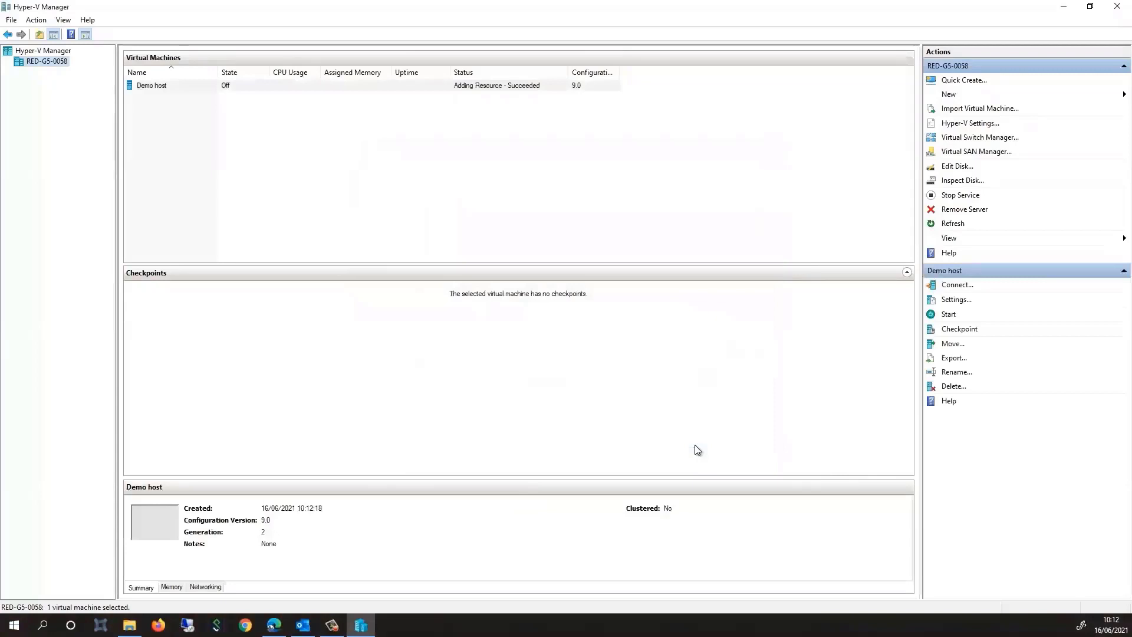
Start the Demo host VM, connect to its console, and maximize the connection window
right_click(206, 89)
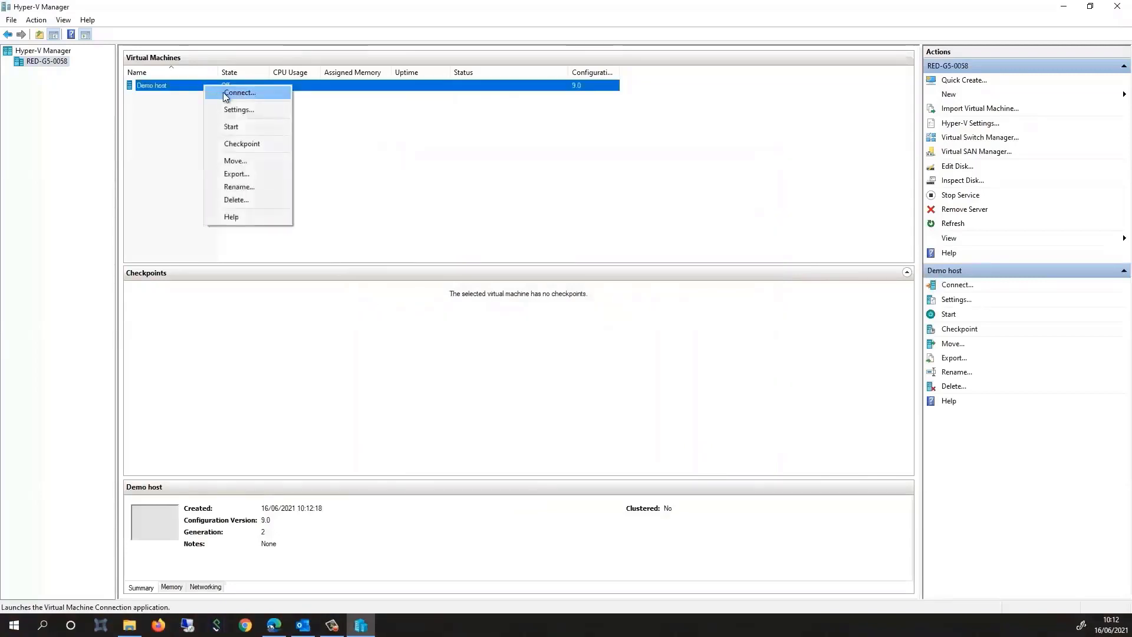
click(245, 142)
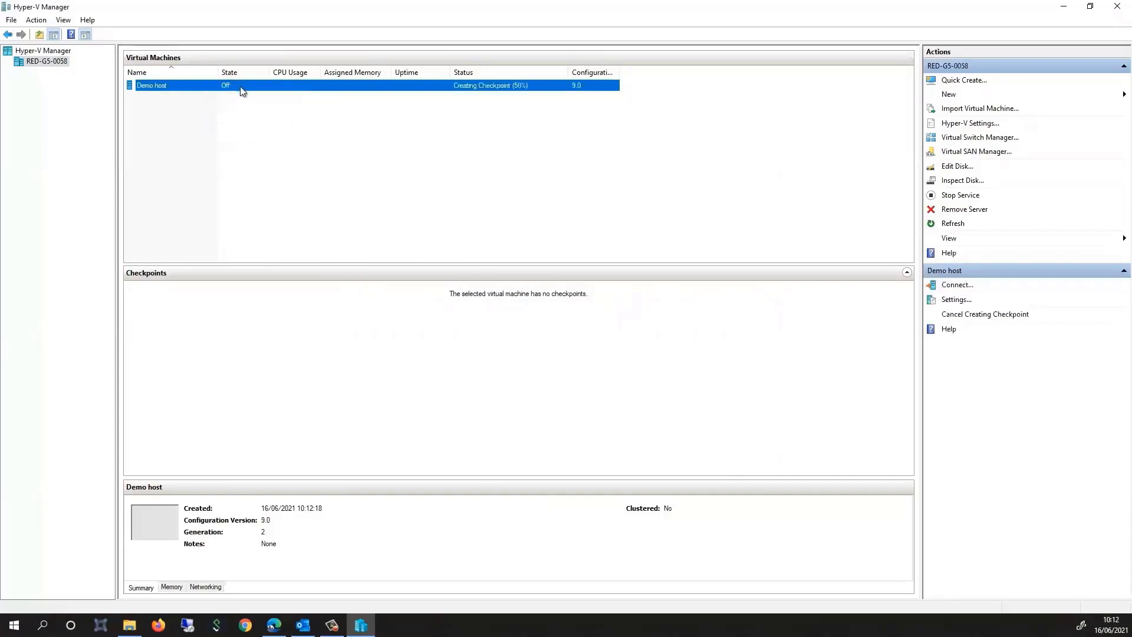
right_click(241, 90)
click(263, 93)
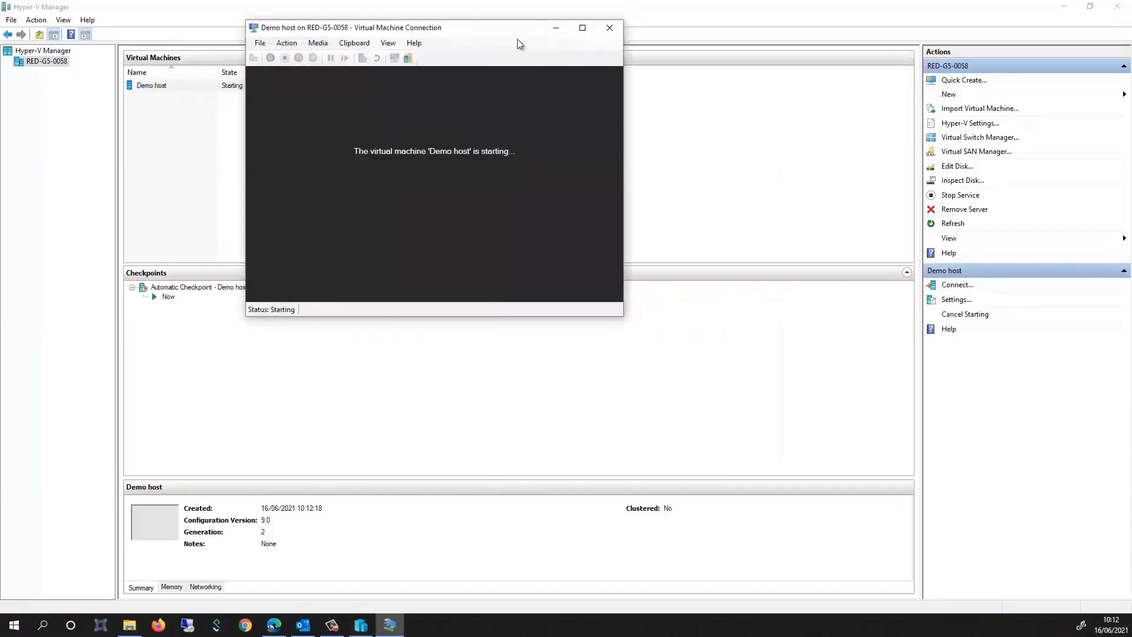
drag(518, 39, 632, 140)
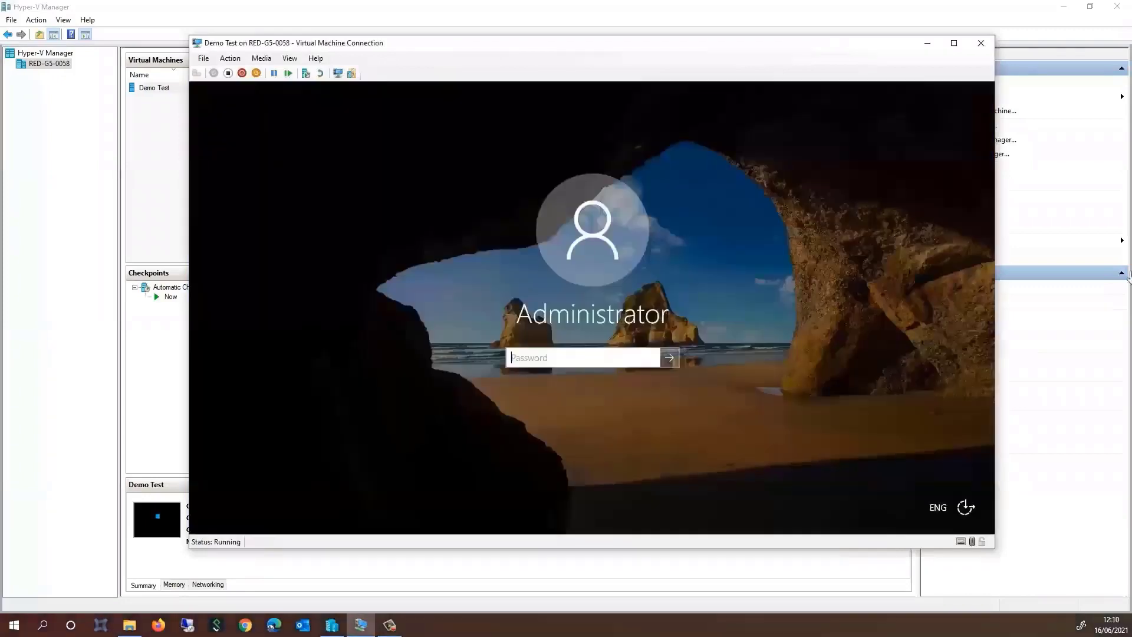
click(954, 42)
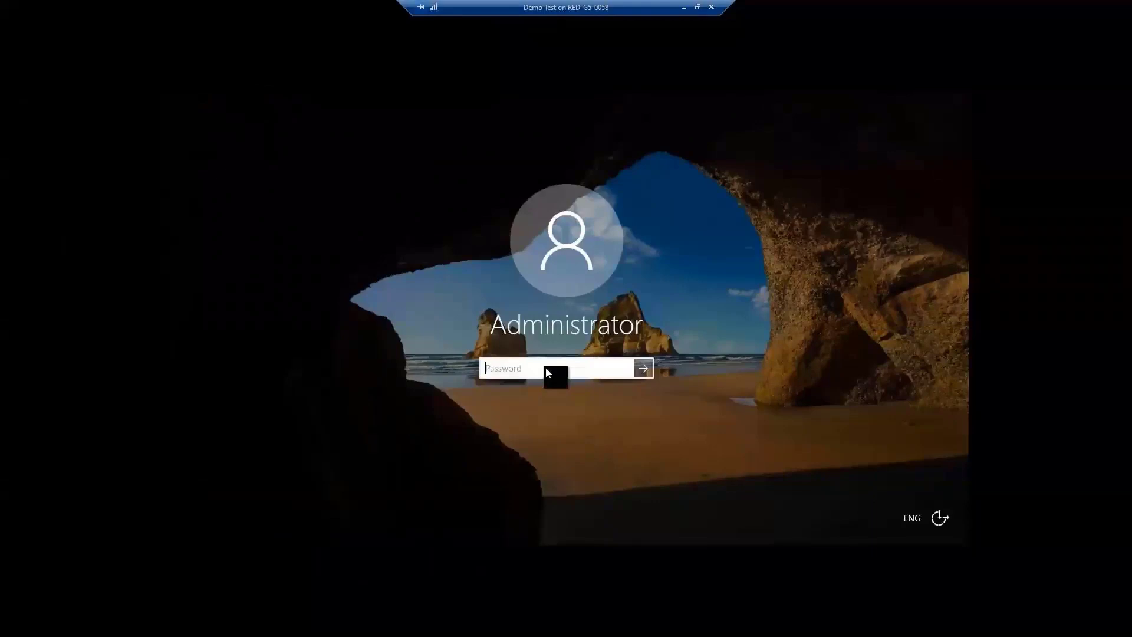
Sign in with the Administrator password, cancel the shutdown reason prompt, and allow network discovery
text(********)
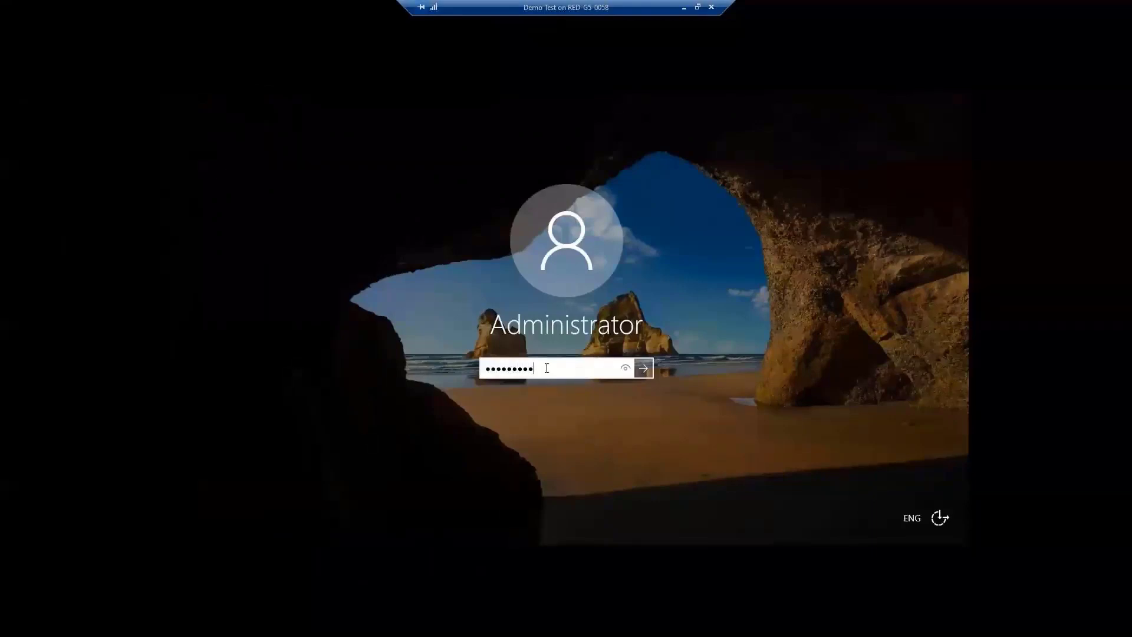
key(Return)
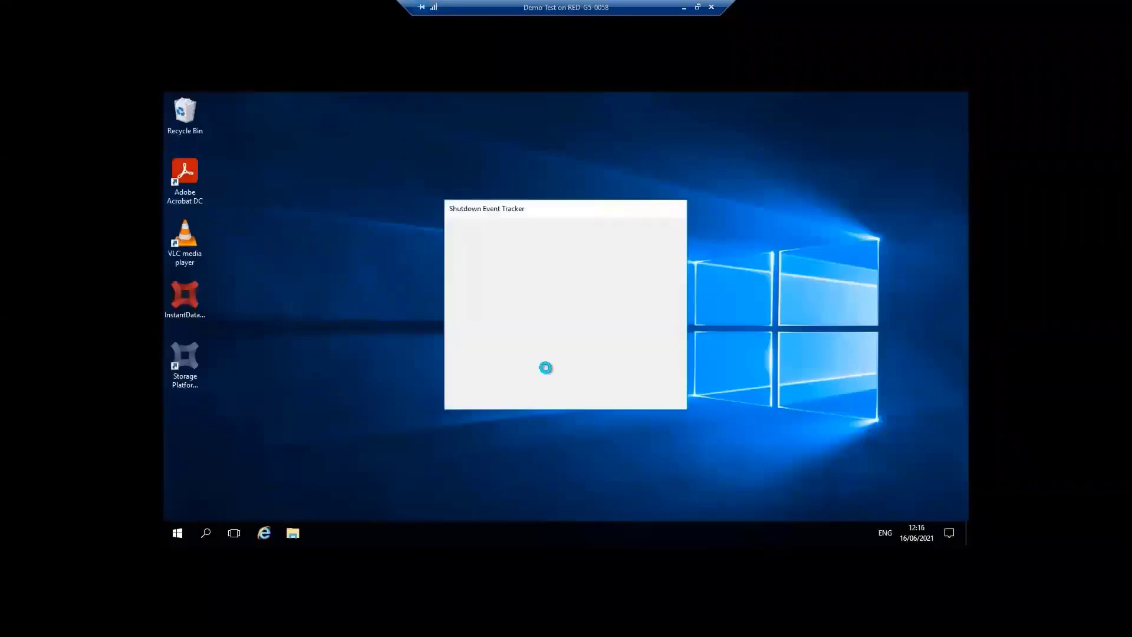
click(605, 393)
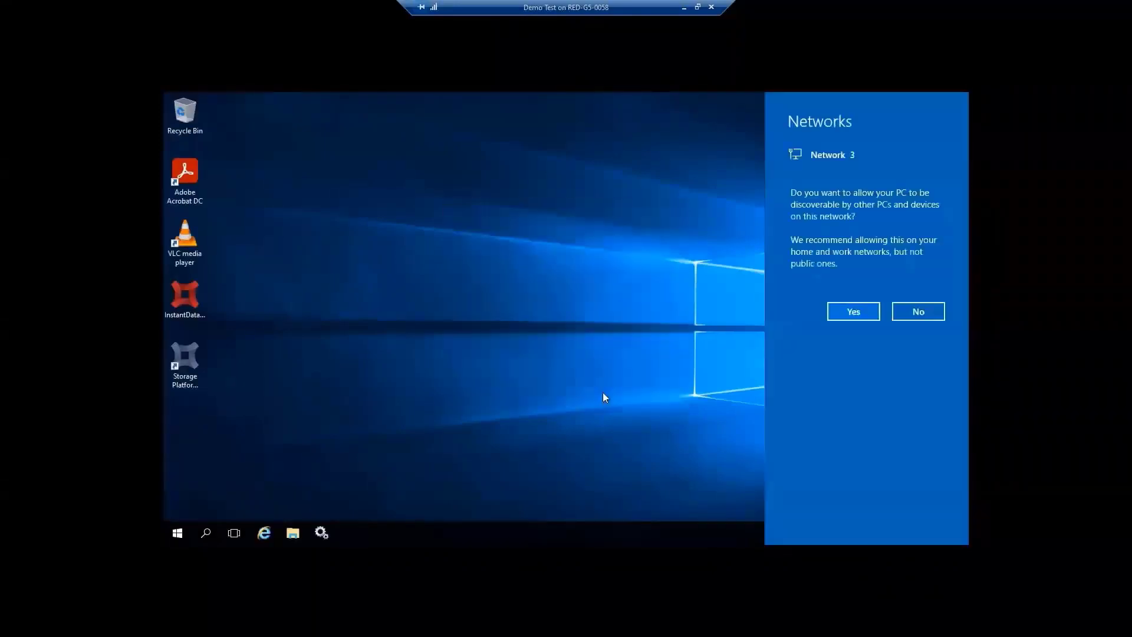
click(861, 314)
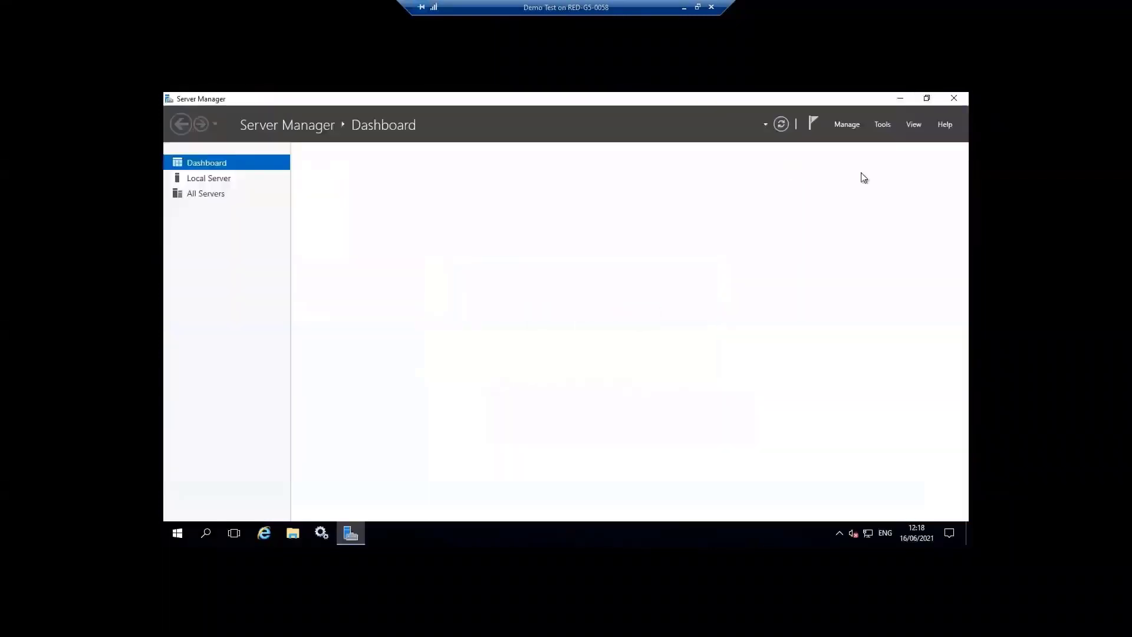
Close Server Manager and open File Explorer on the restored server
click(954, 98)
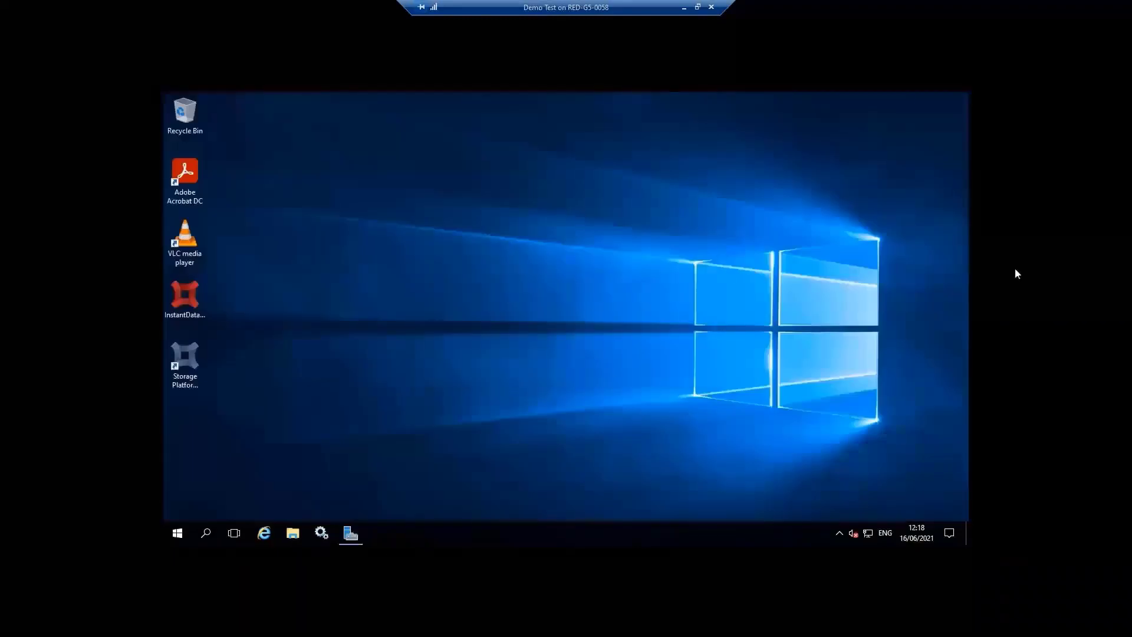
click(293, 534)
click(286, 393)
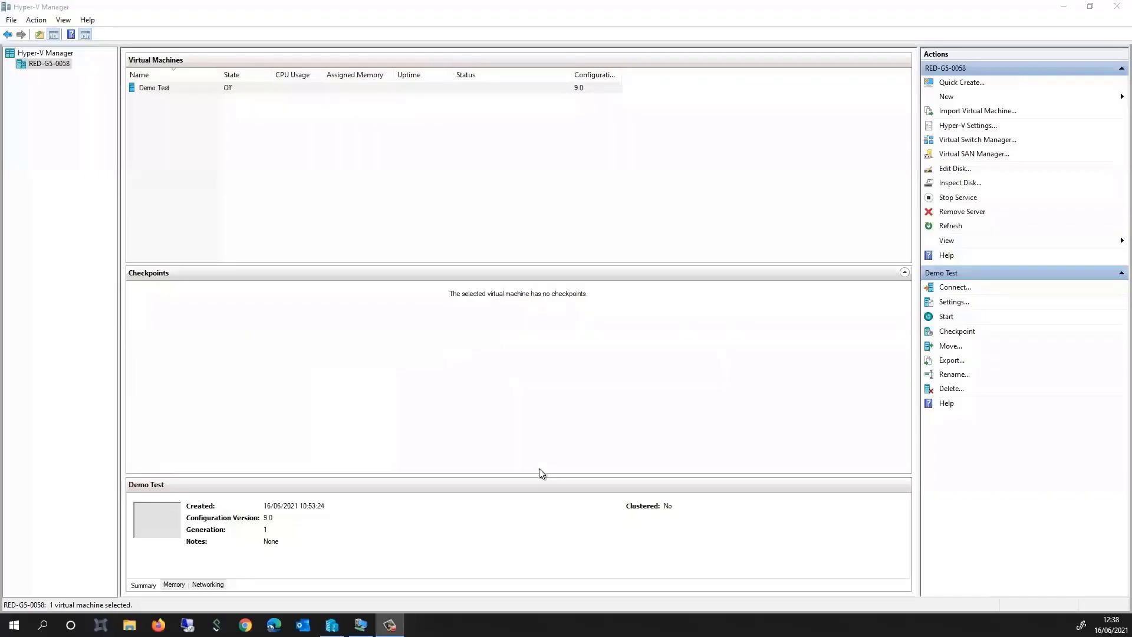
In Demo Test's settings, add a hard drive on IDE Controller 0 and start a new virtual hard disk
click(174, 90)
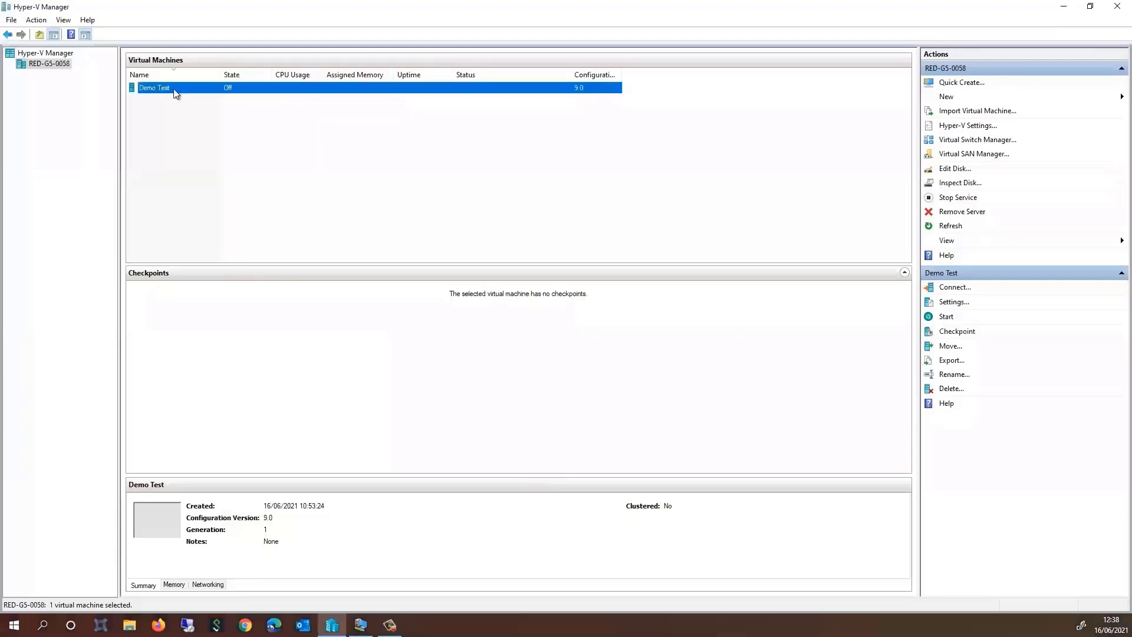
click(177, 90)
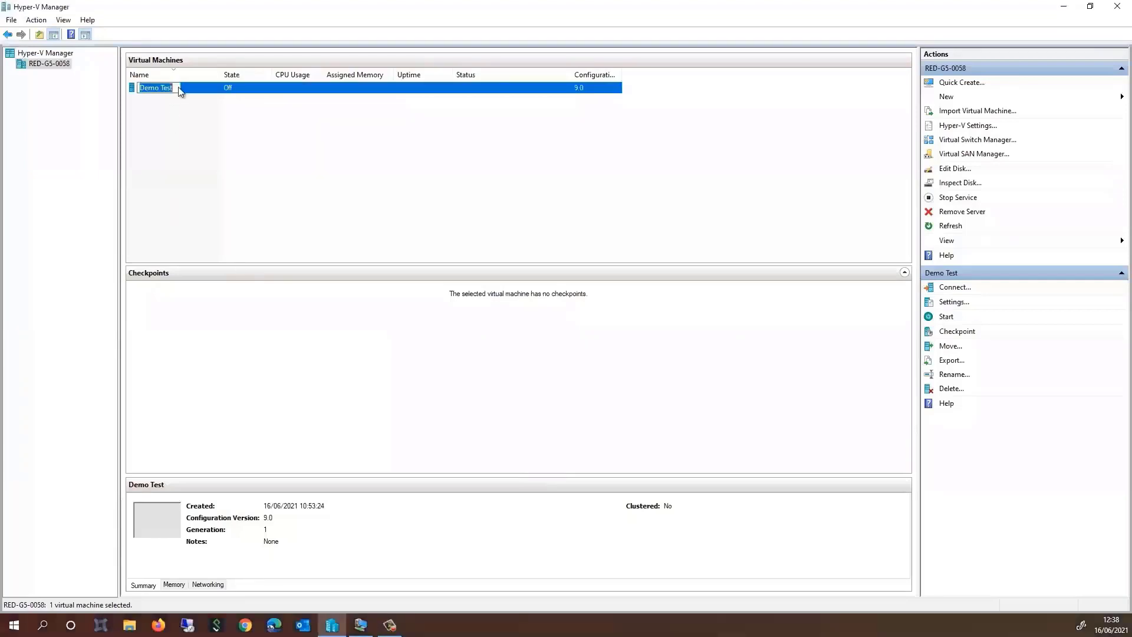
right_click(210, 89)
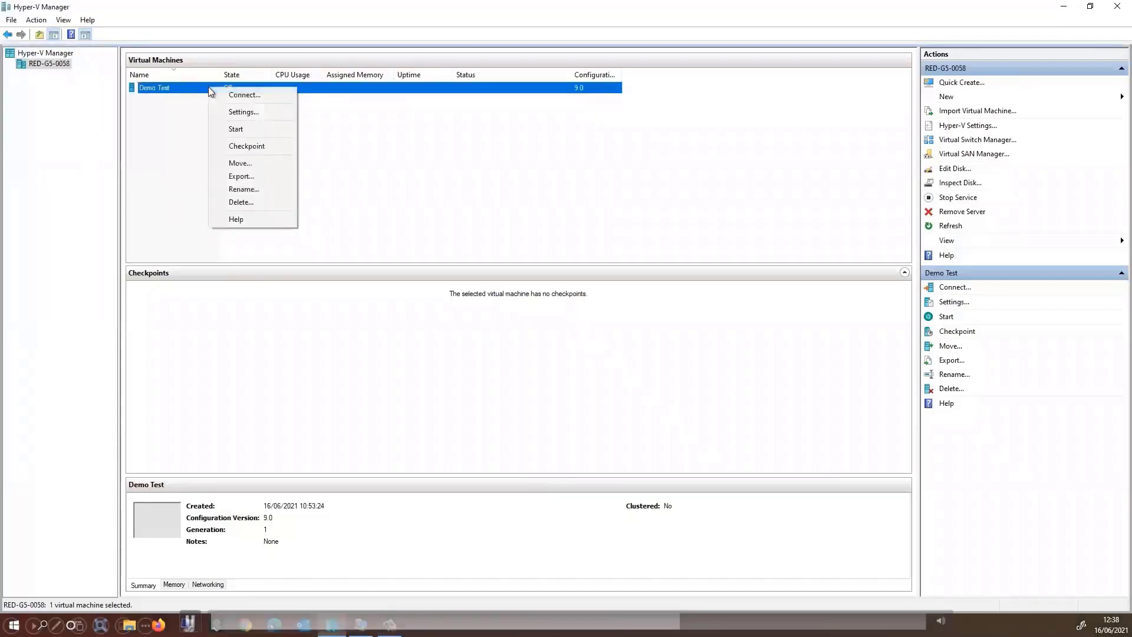
click(260, 113)
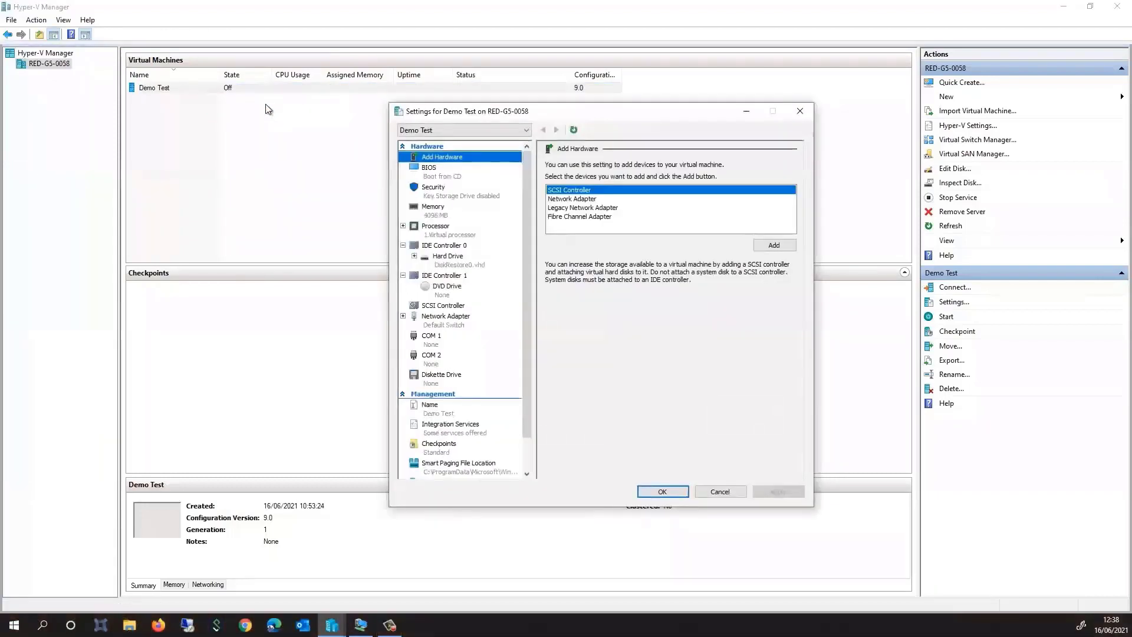
click(445, 246)
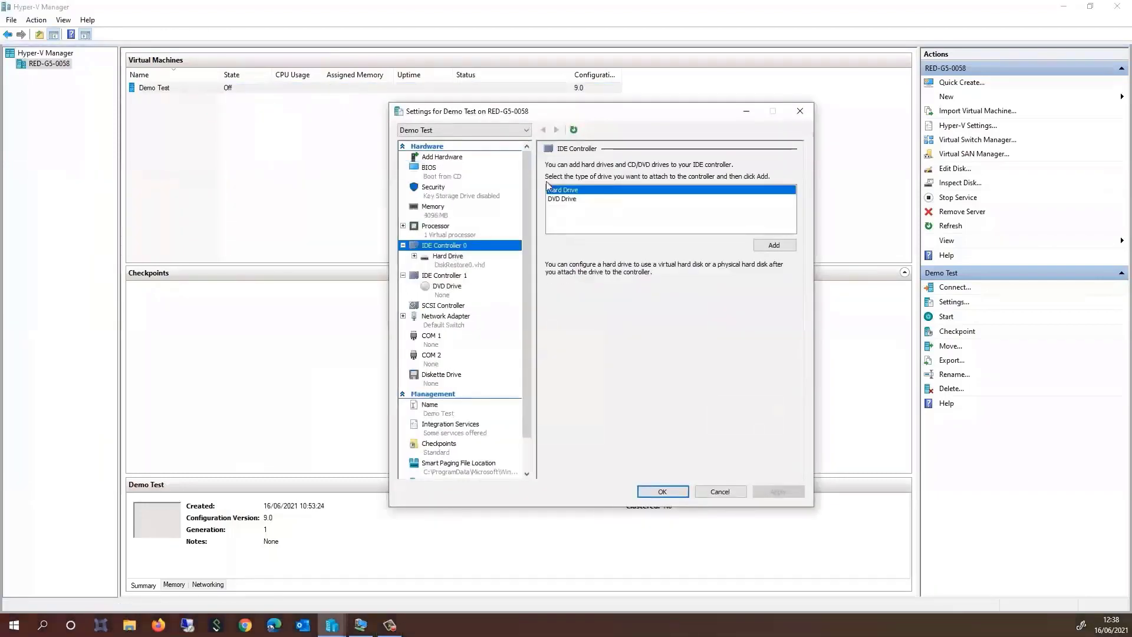
click(581, 190)
click(774, 245)
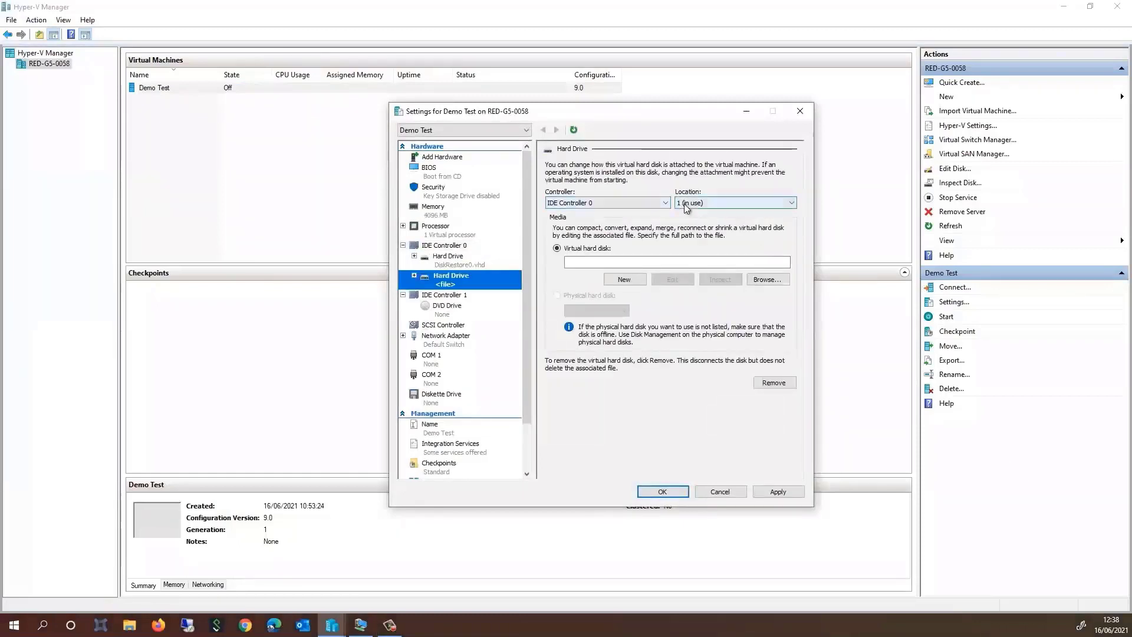
click(624, 280)
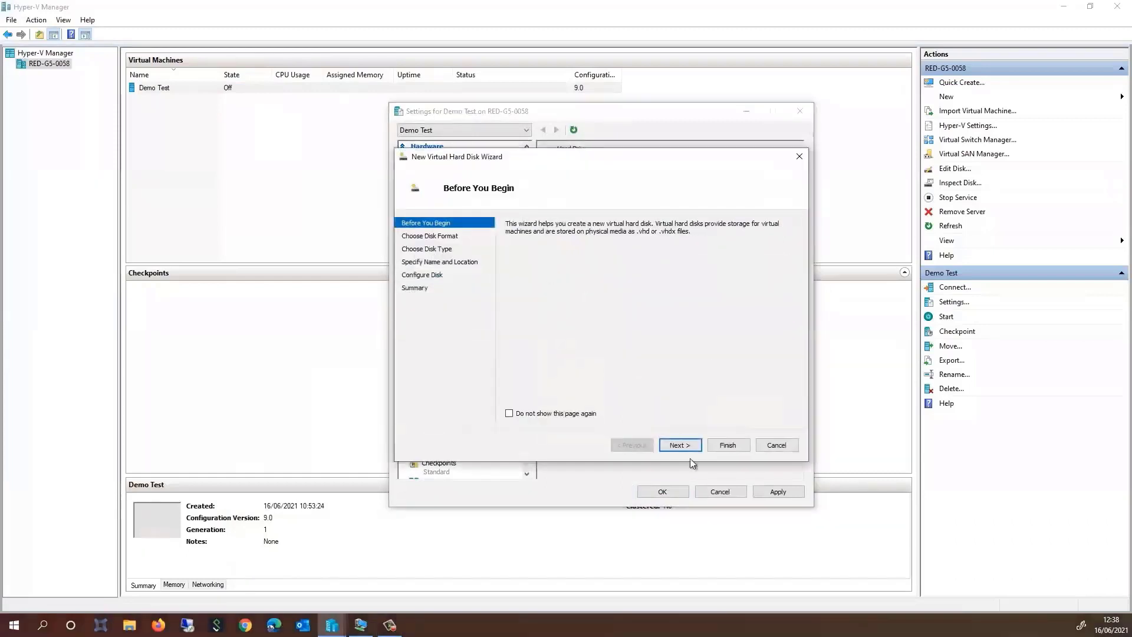
Create a blank 127 GB VHDX disk in D:\HyperV_DC and apply it to Demo Test
click(678, 445)
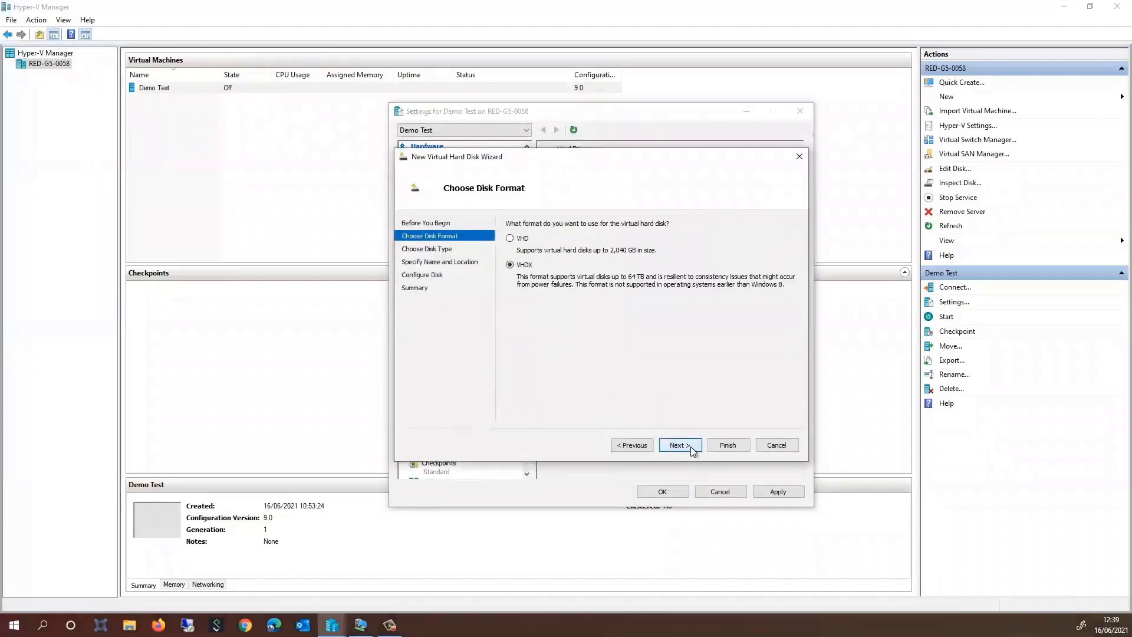
click(691, 447)
click(691, 446)
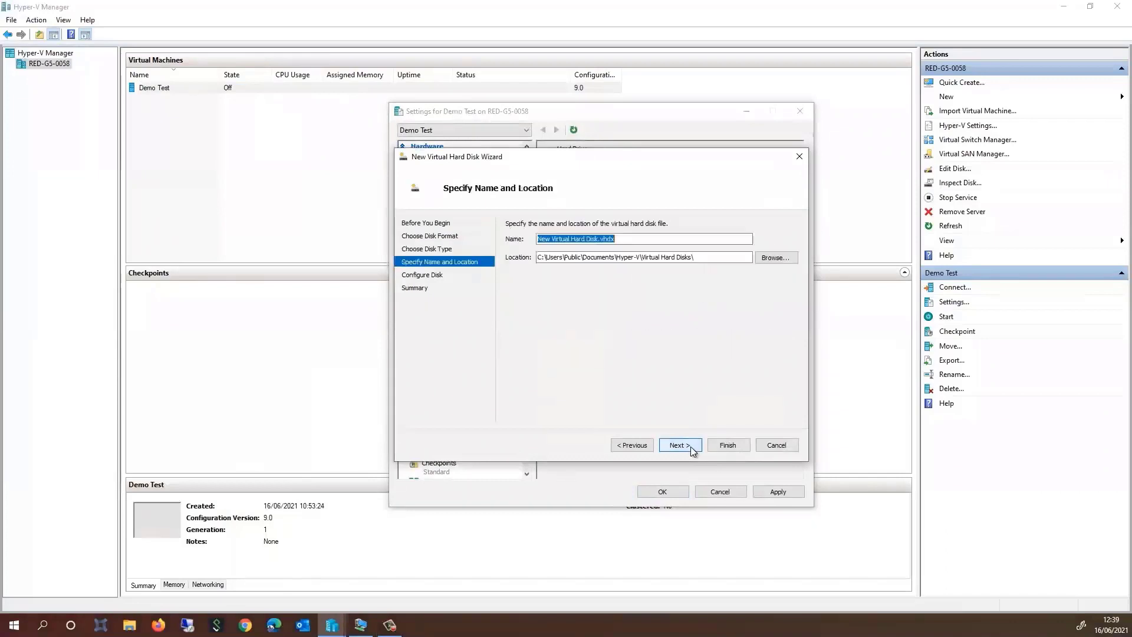
click(769, 257)
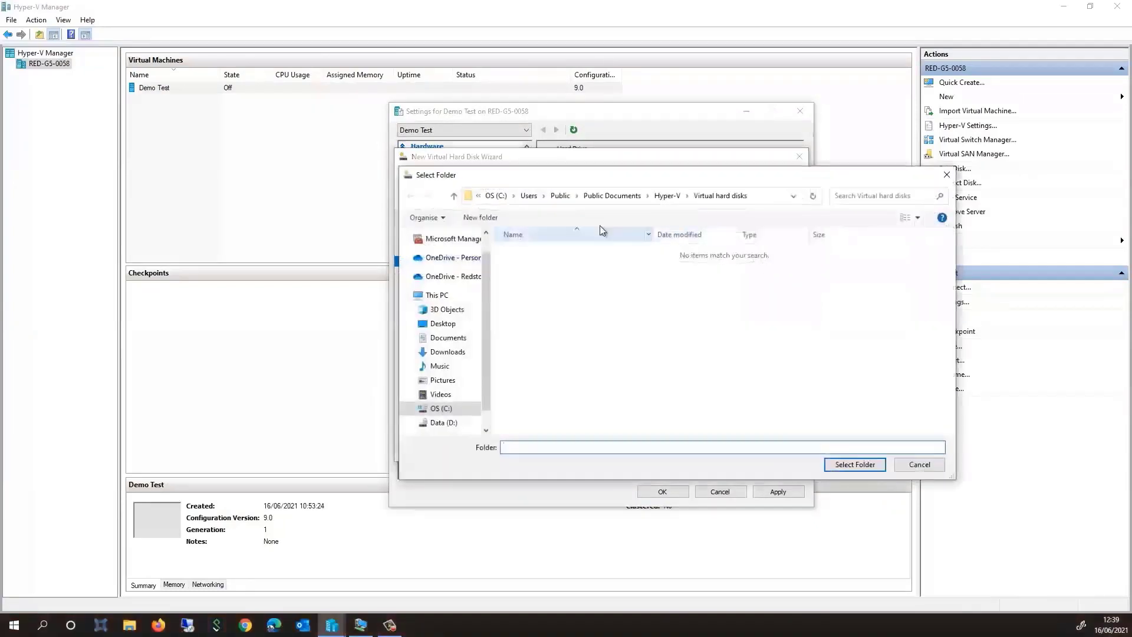
click(443, 422)
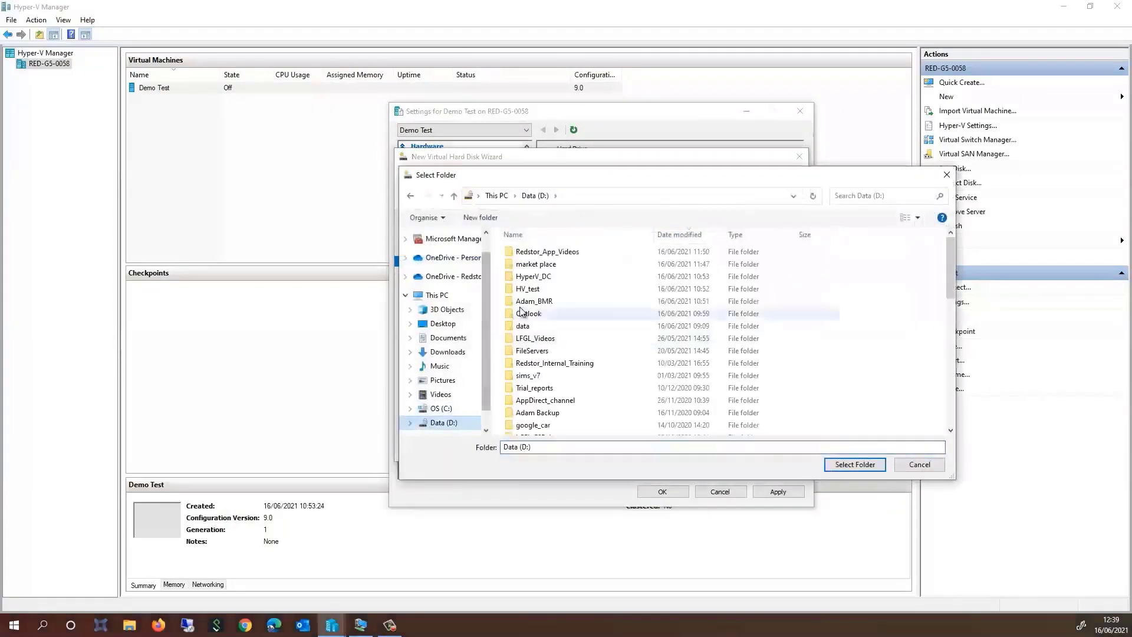
double_click(535, 277)
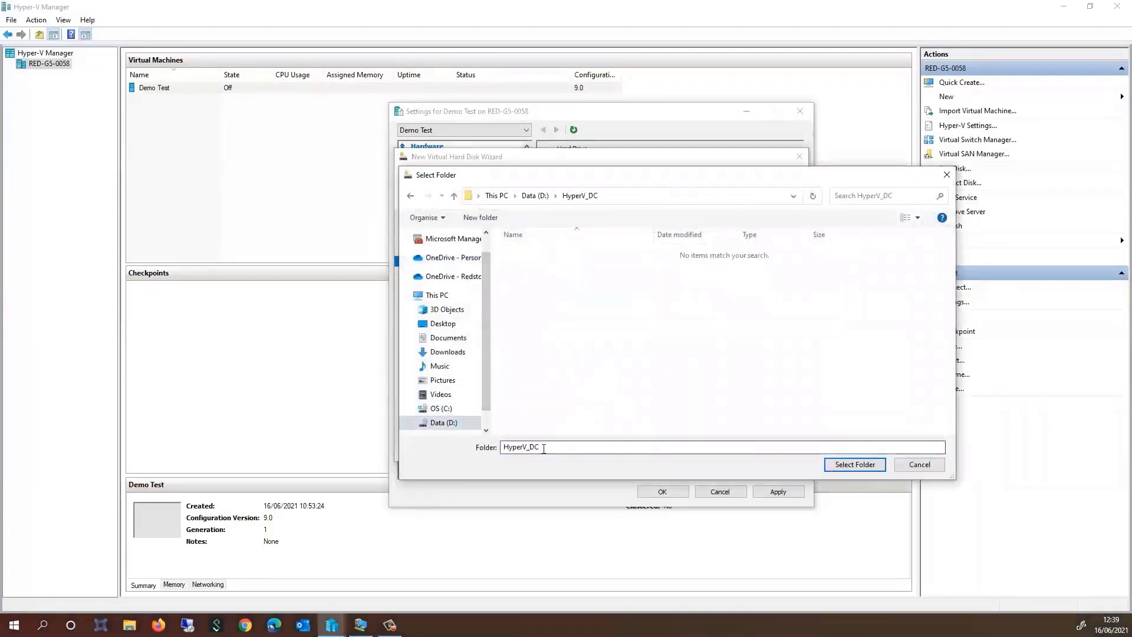
click(856, 465)
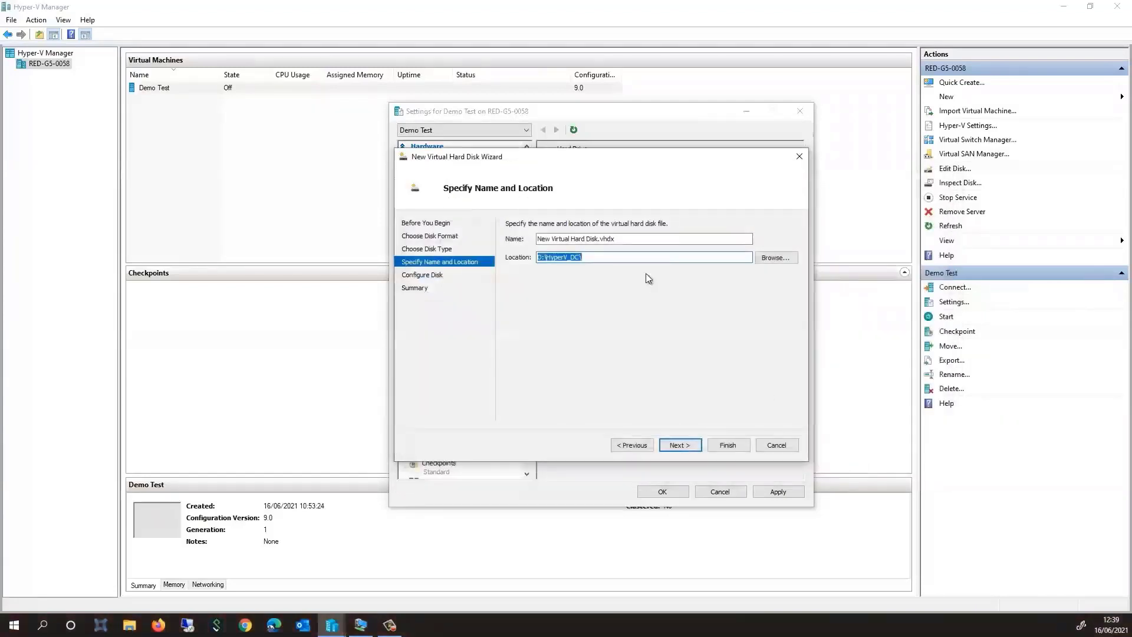
click(692, 446)
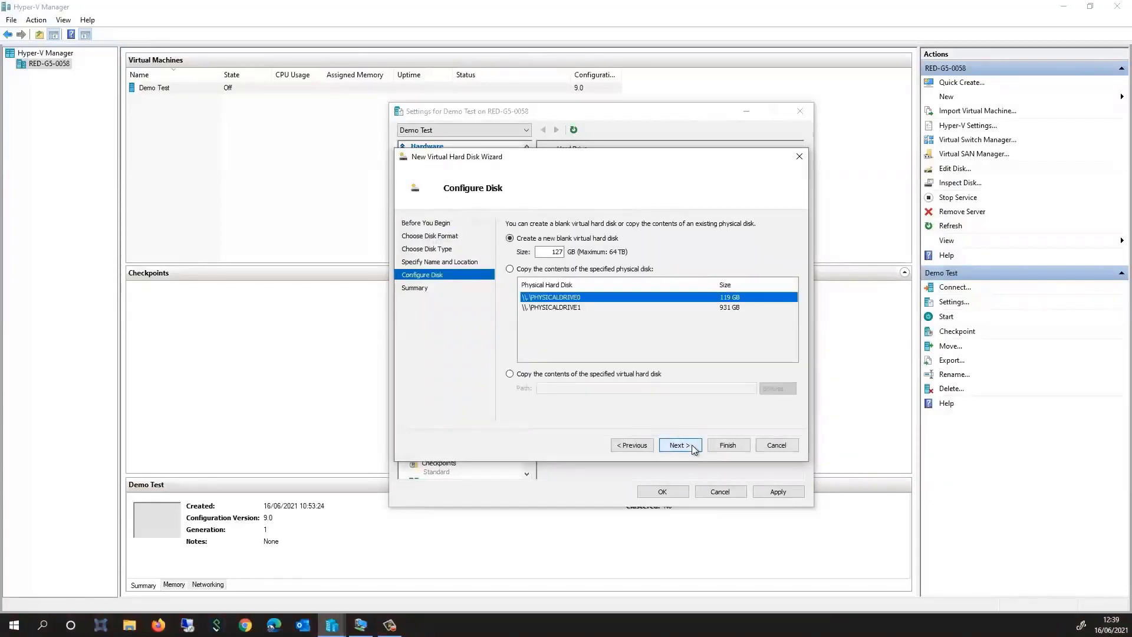
click(679, 446)
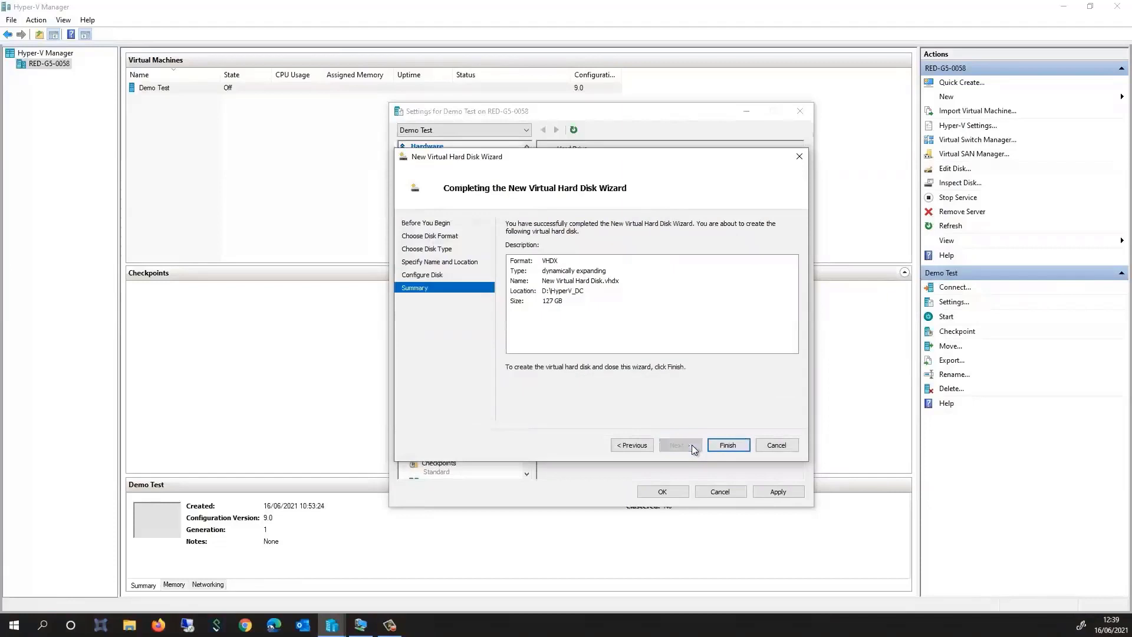
click(722, 448)
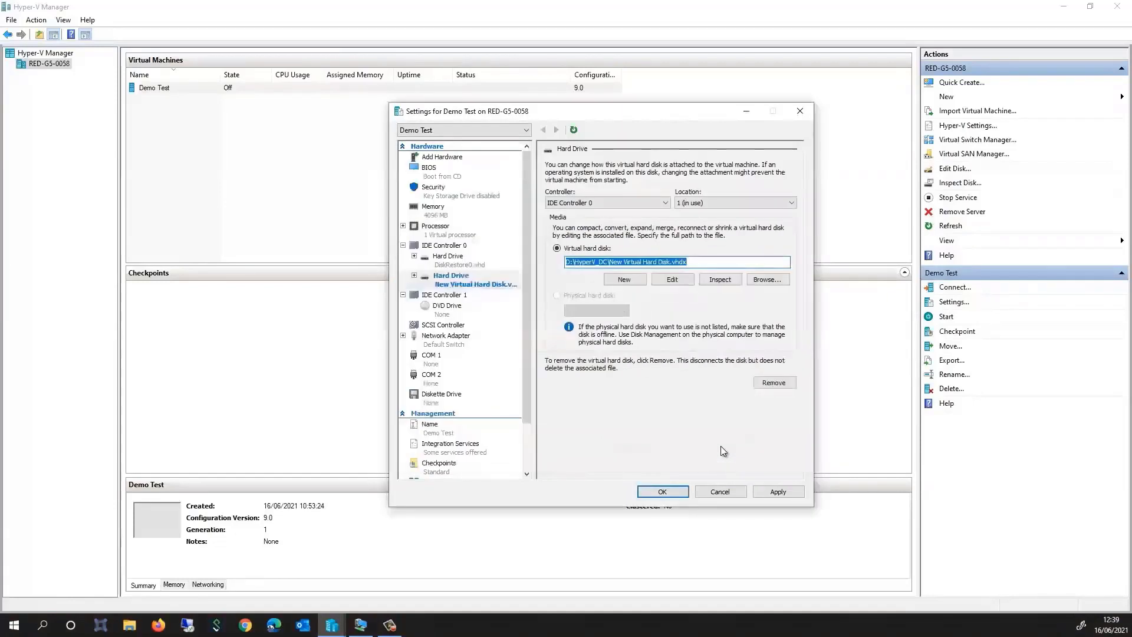
click(777, 491)
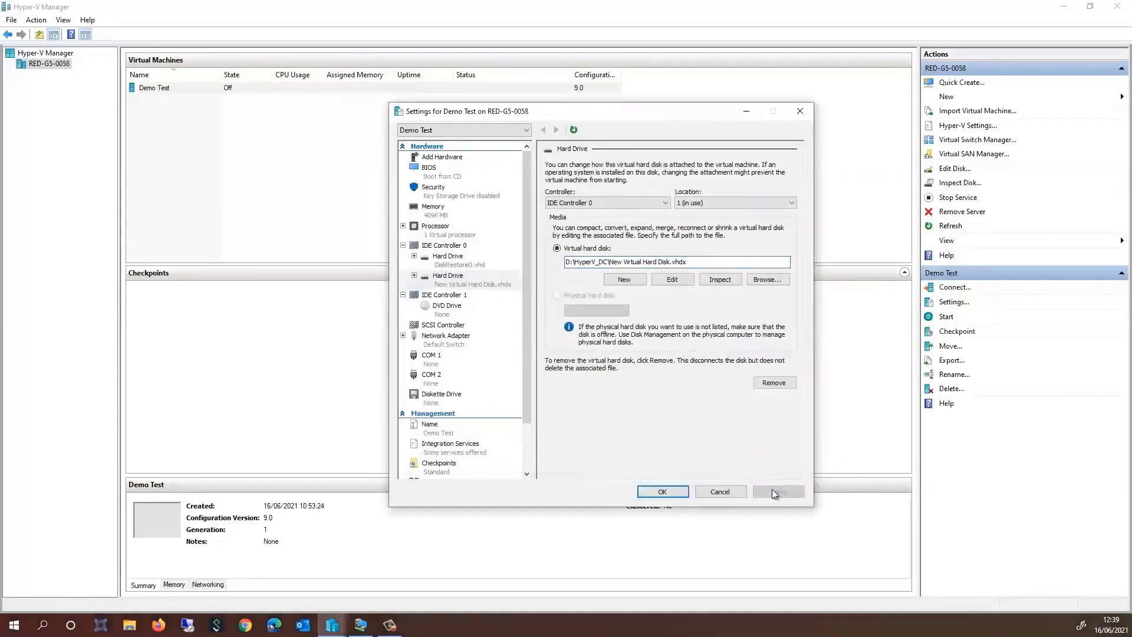
click(662, 492)
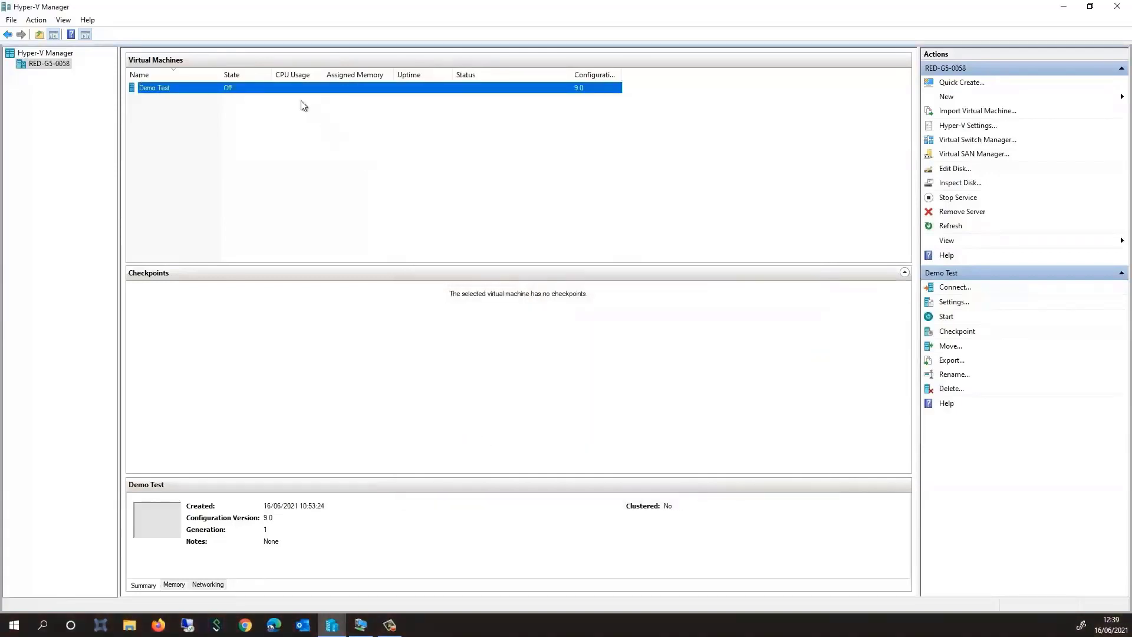
Start Demo Test, connect full screen, and sign in with the Administrator password
right_click(282, 92)
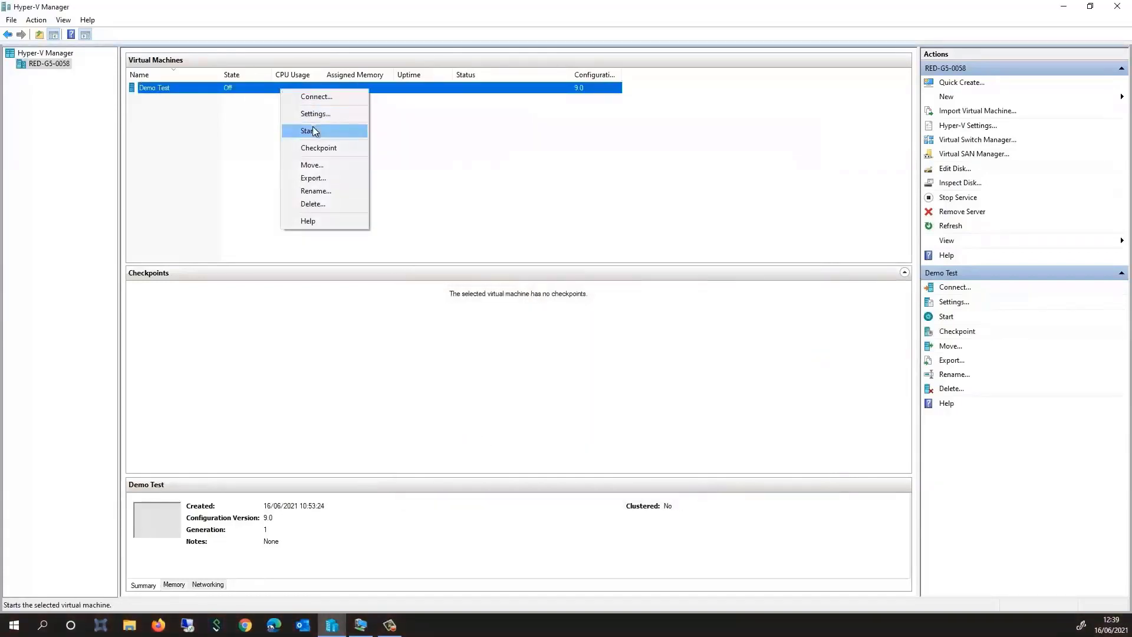
click(313, 131)
right_click(302, 89)
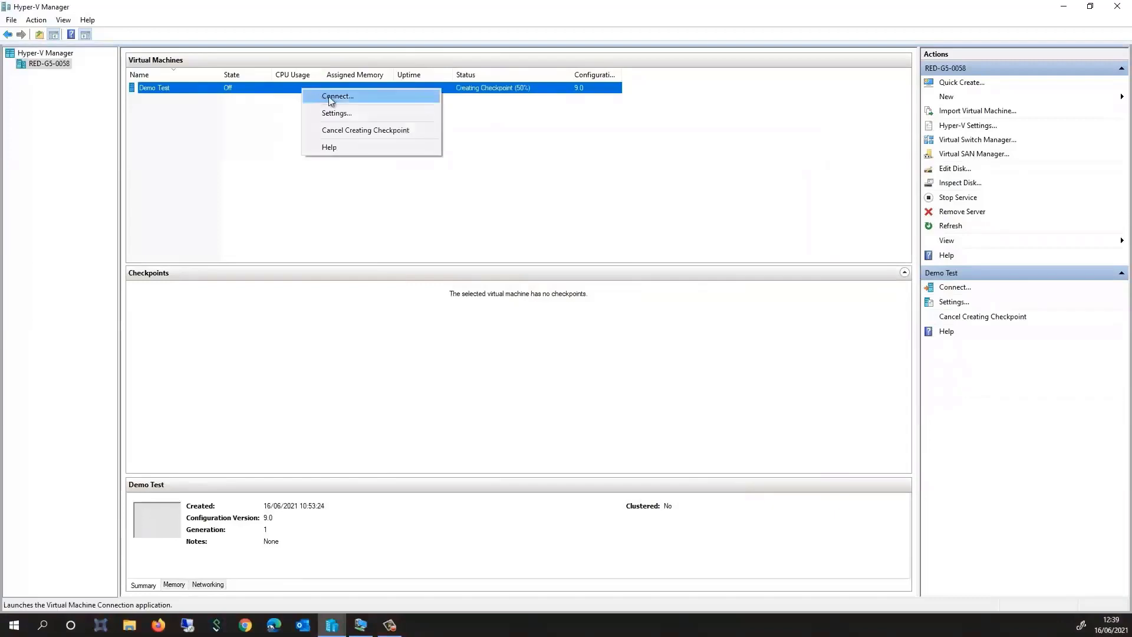
click(340, 99)
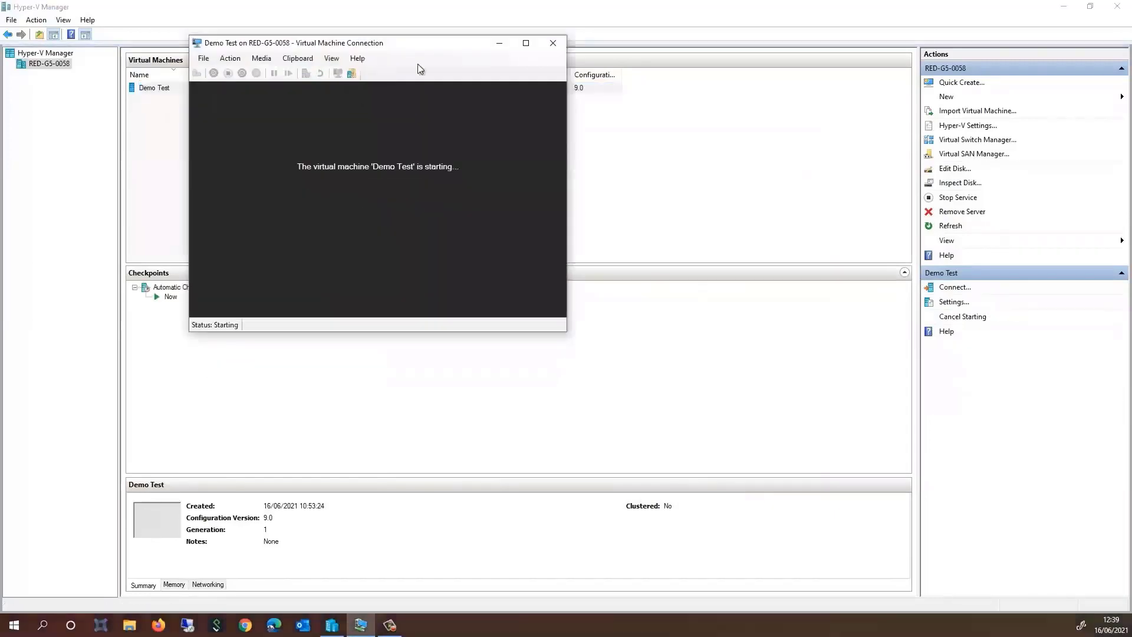
click(521, 45)
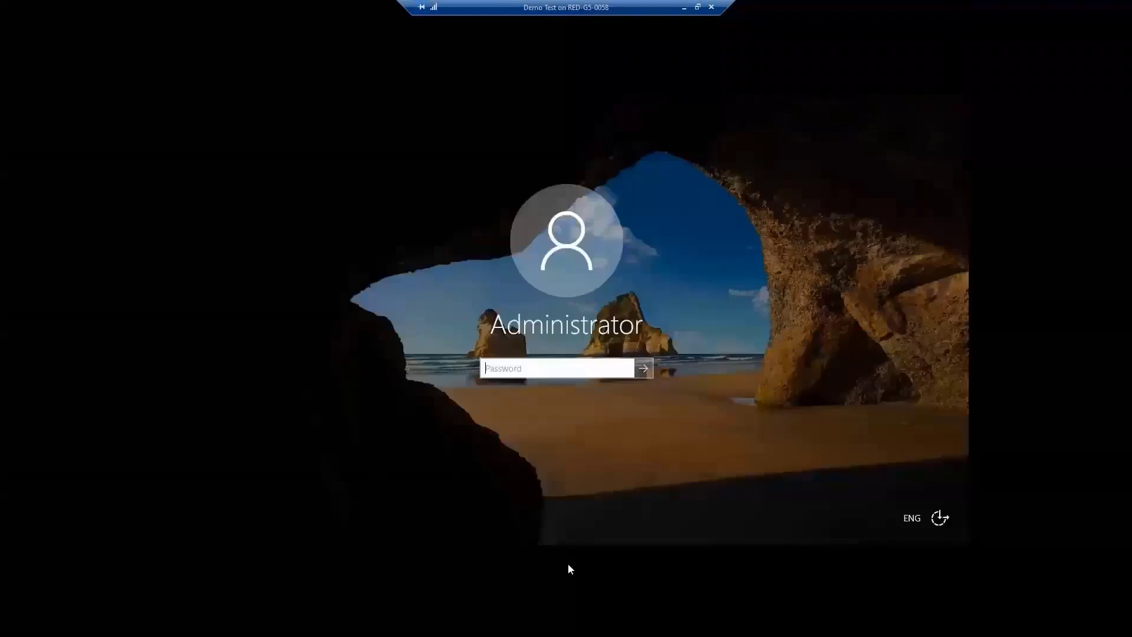
text(************)
key(Return)
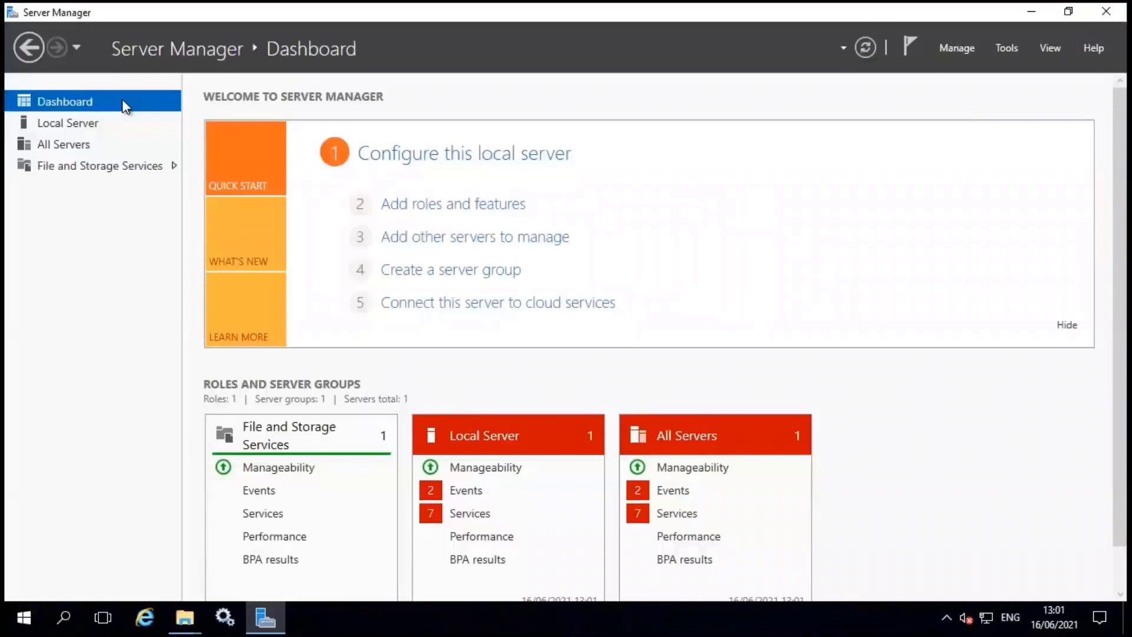
Under File and Storage Services disks, start a new volume on unallocated disk 1
click(112, 167)
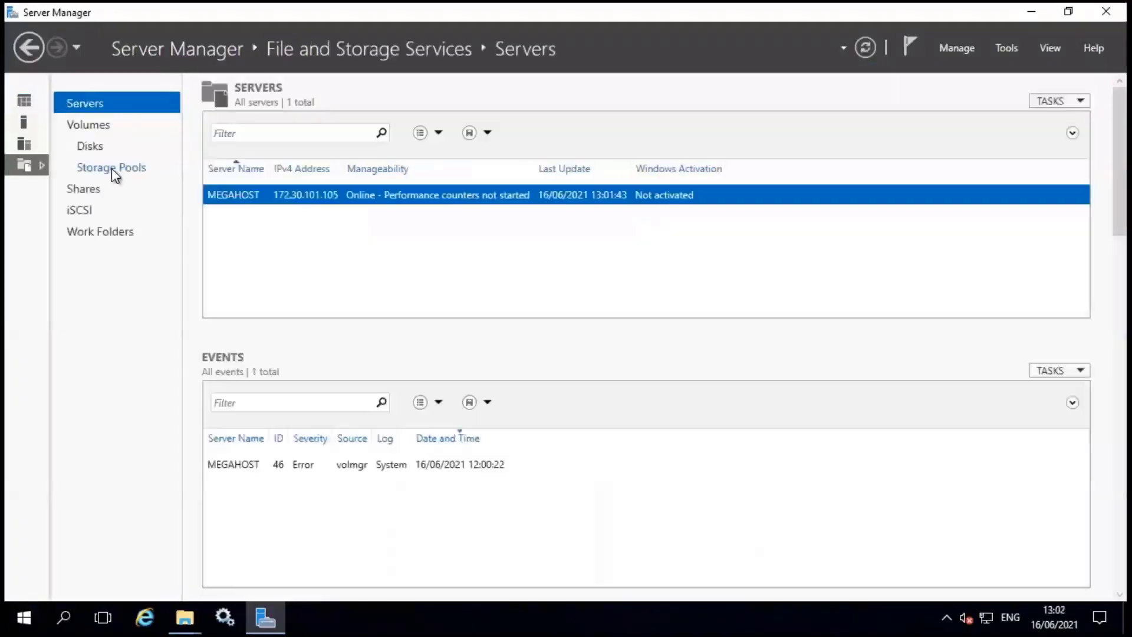
click(99, 147)
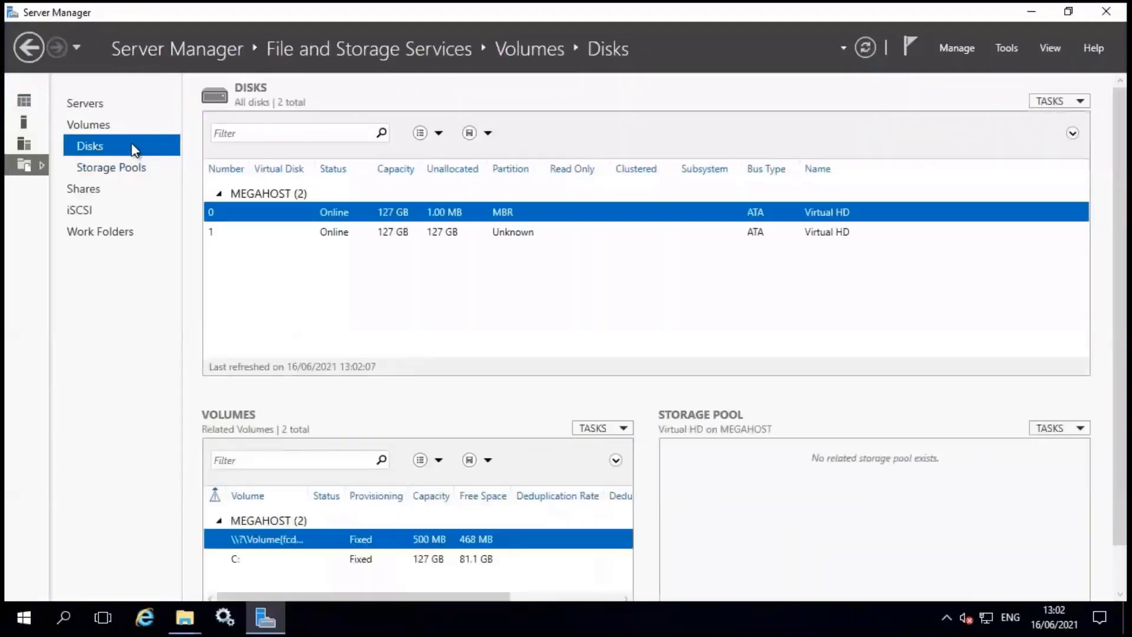
click(348, 233)
right_click(356, 238)
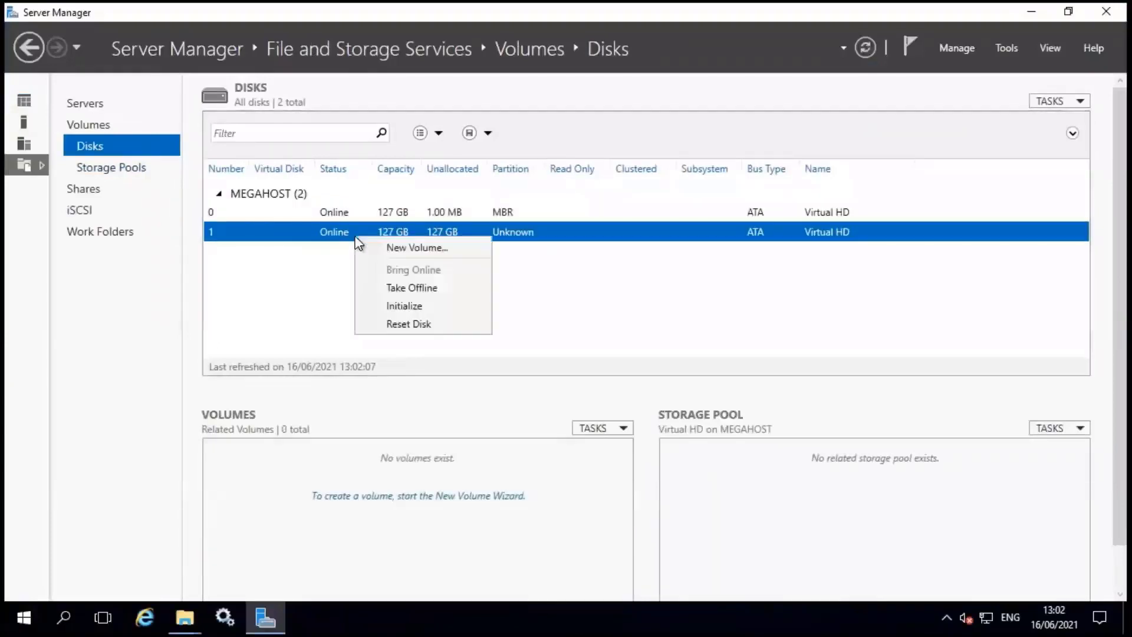
click(400, 247)
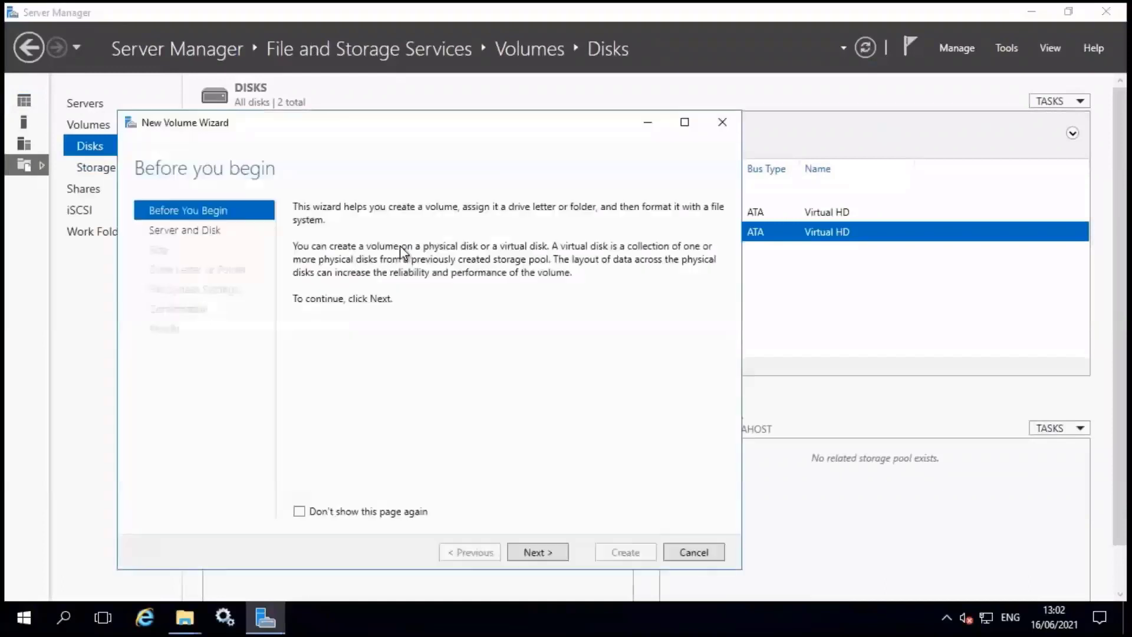
Initialize disk 1 as GPT and create a full 127 GB NTFS volume with drive letter L
click(554, 554)
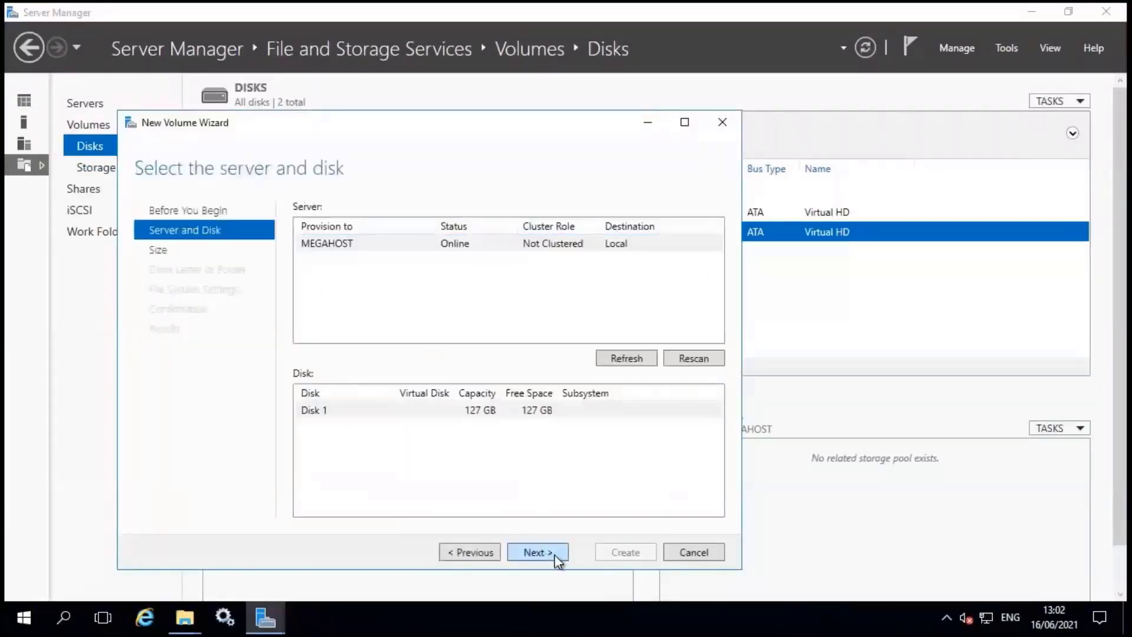
click(554, 554)
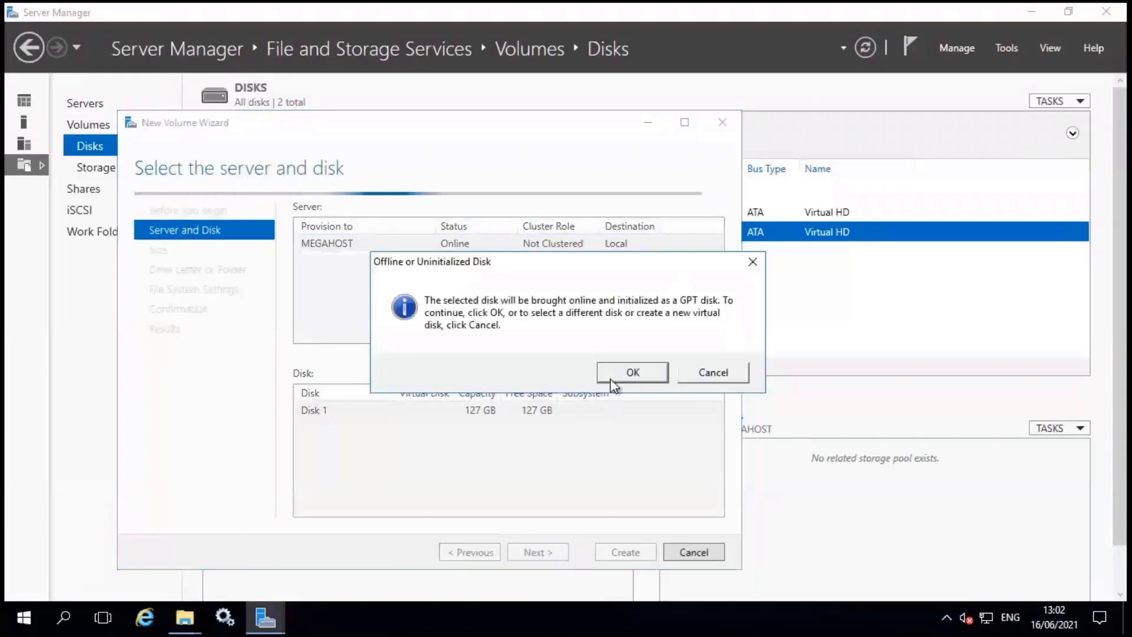
click(642, 379)
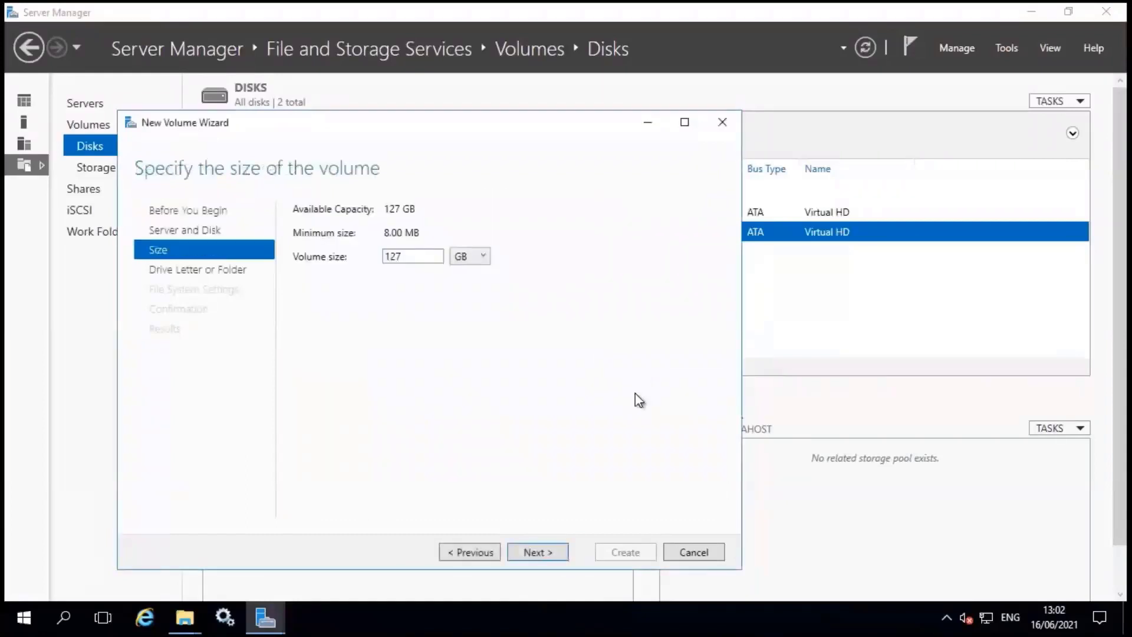
click(550, 550)
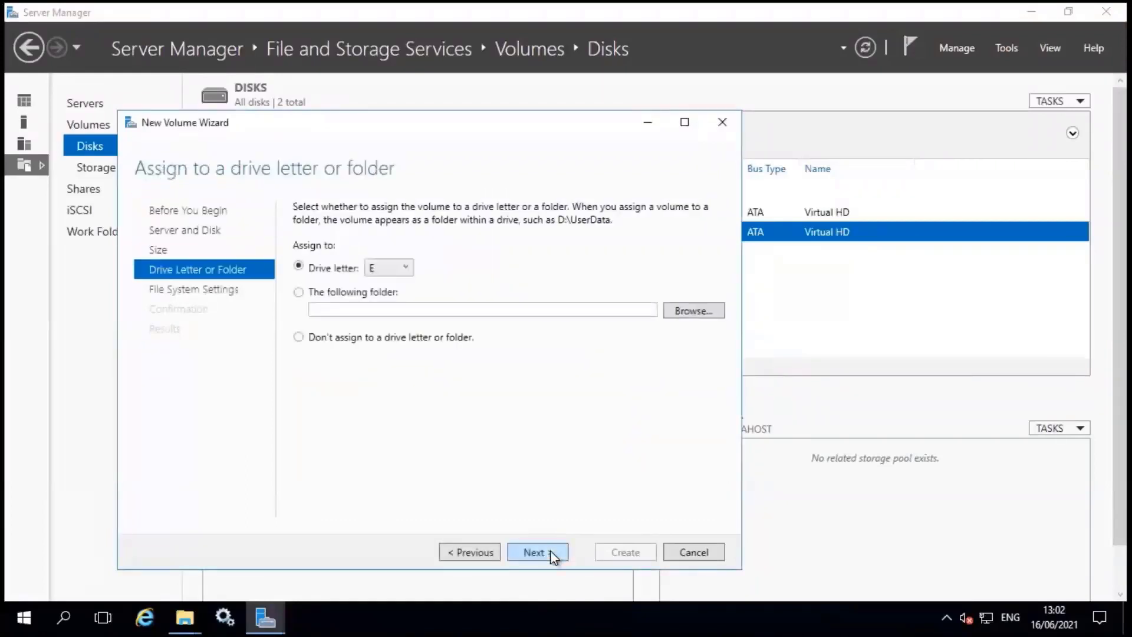
click(406, 272)
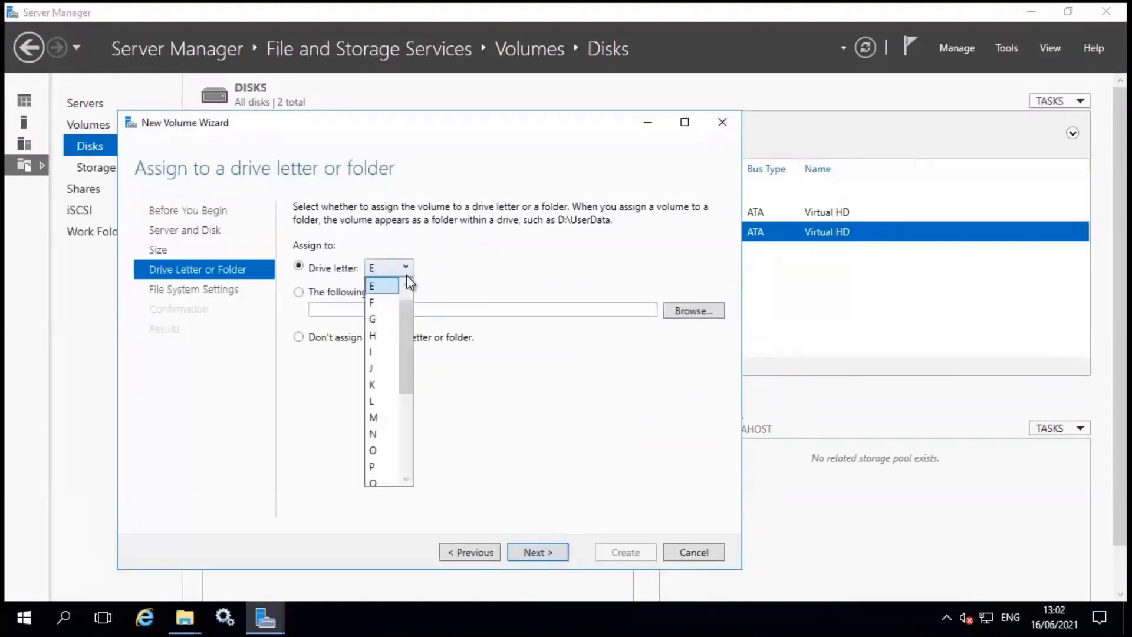
click(391, 401)
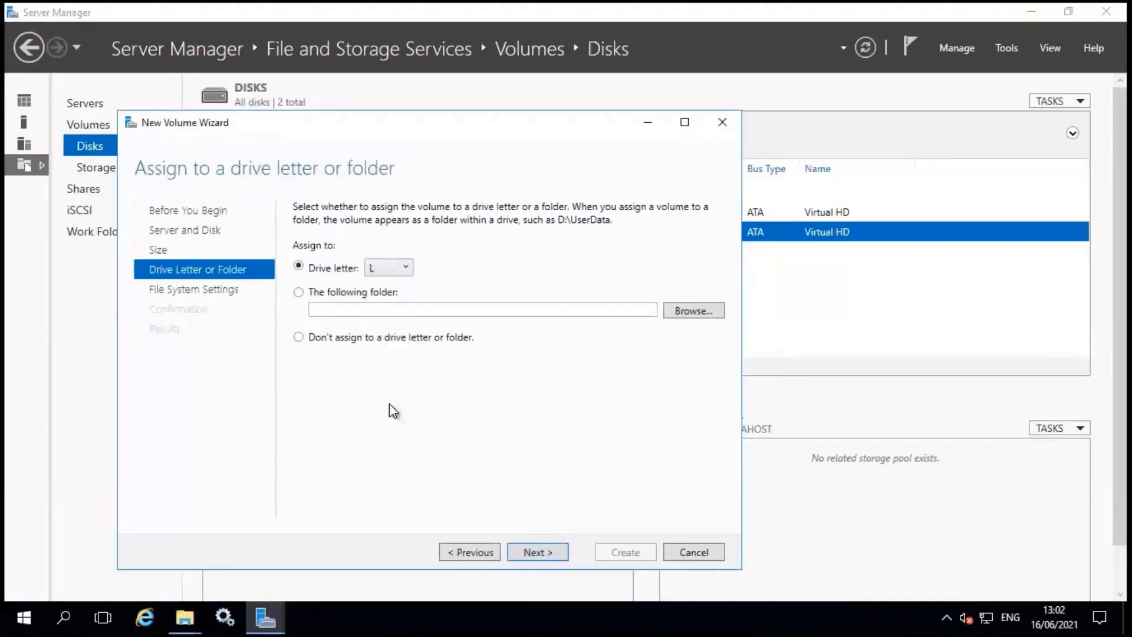
click(549, 557)
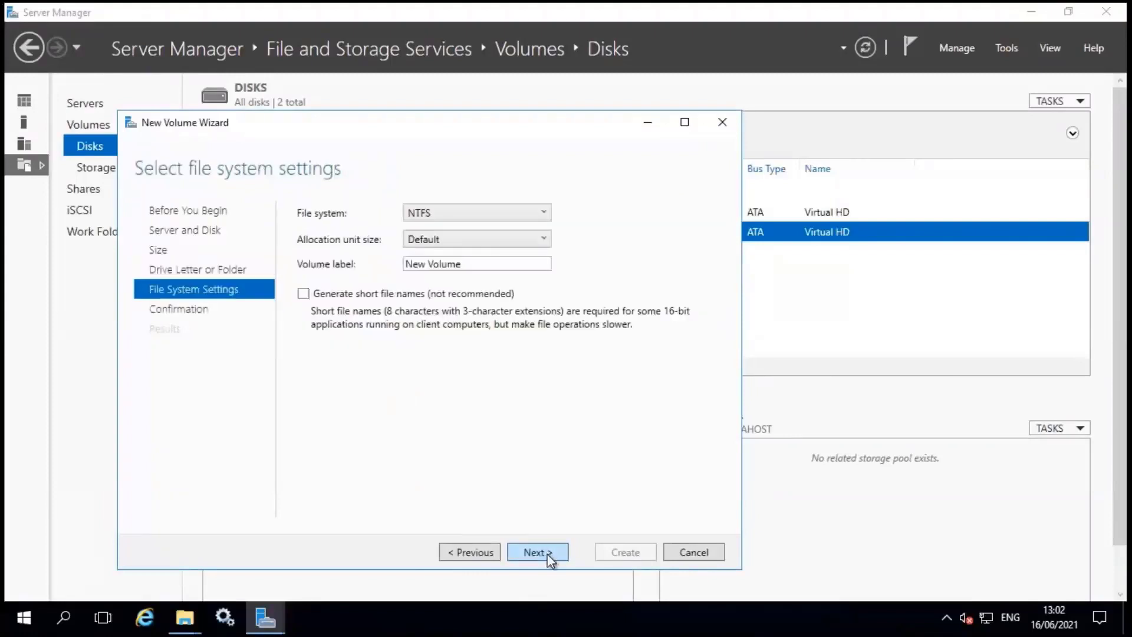
click(546, 554)
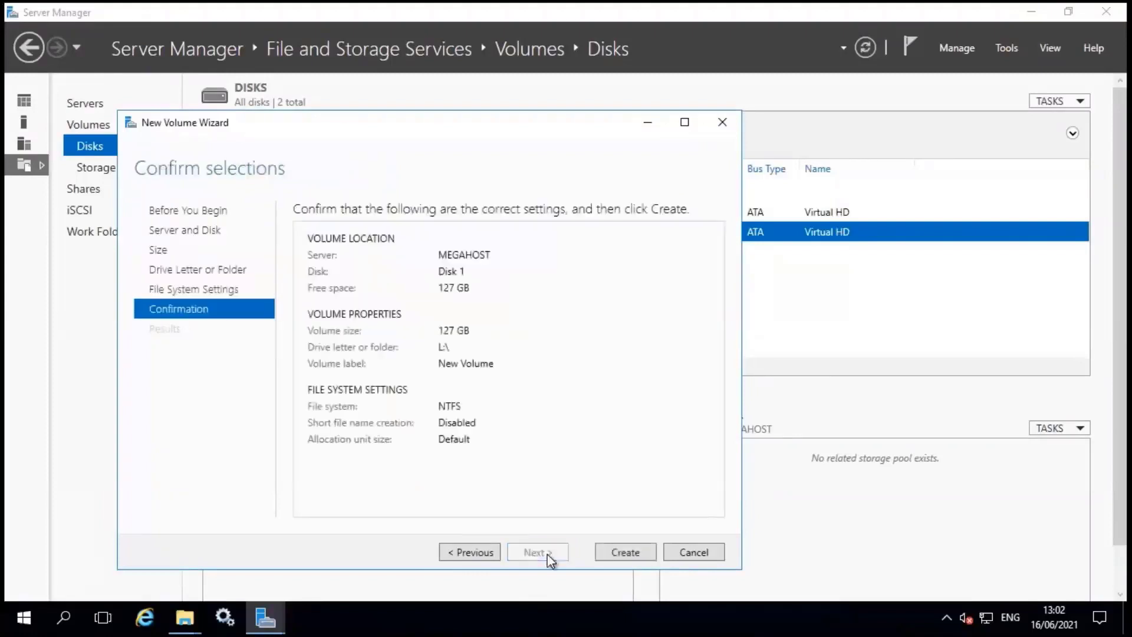
click(611, 553)
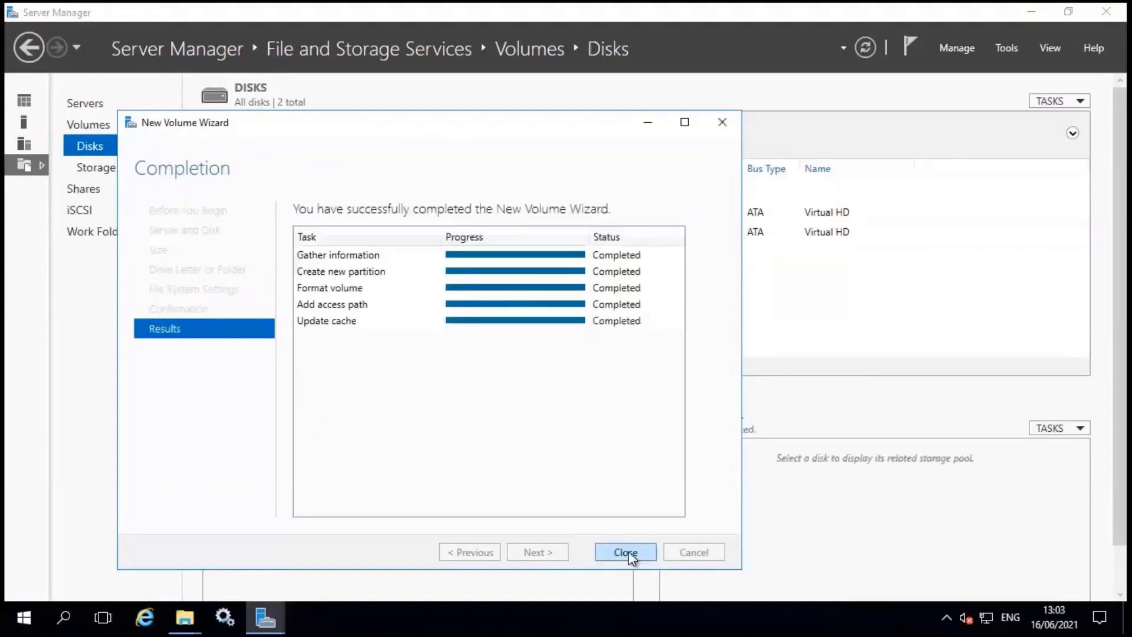
click(629, 553)
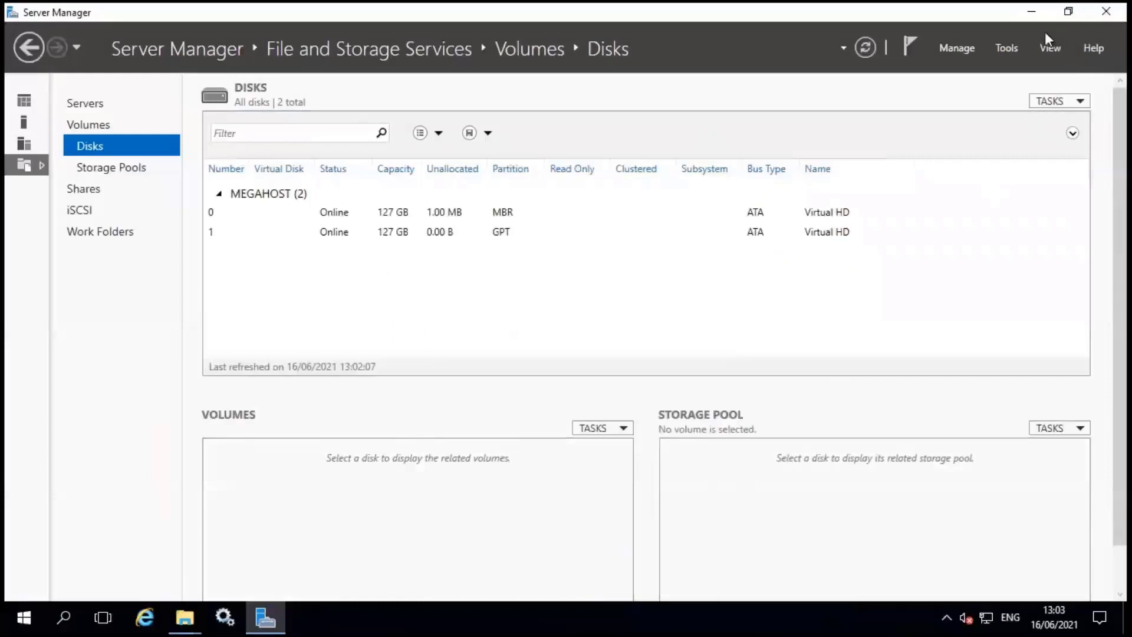
Open the empty New Volume (L:) drive in File Explorer, then minimize it
click(1034, 13)
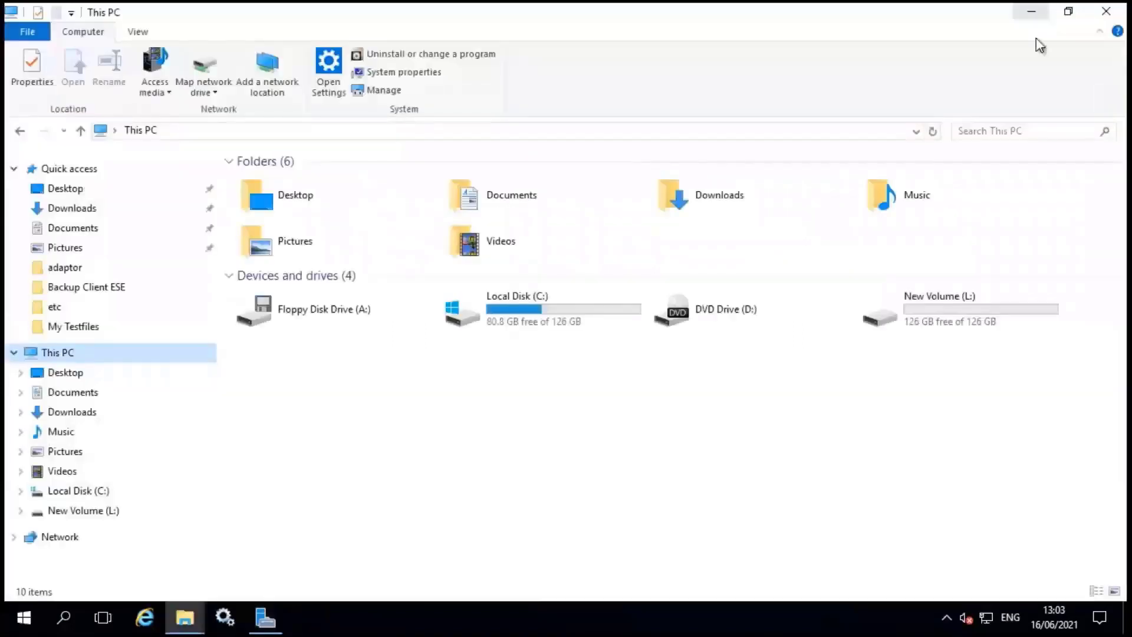
click(953, 310)
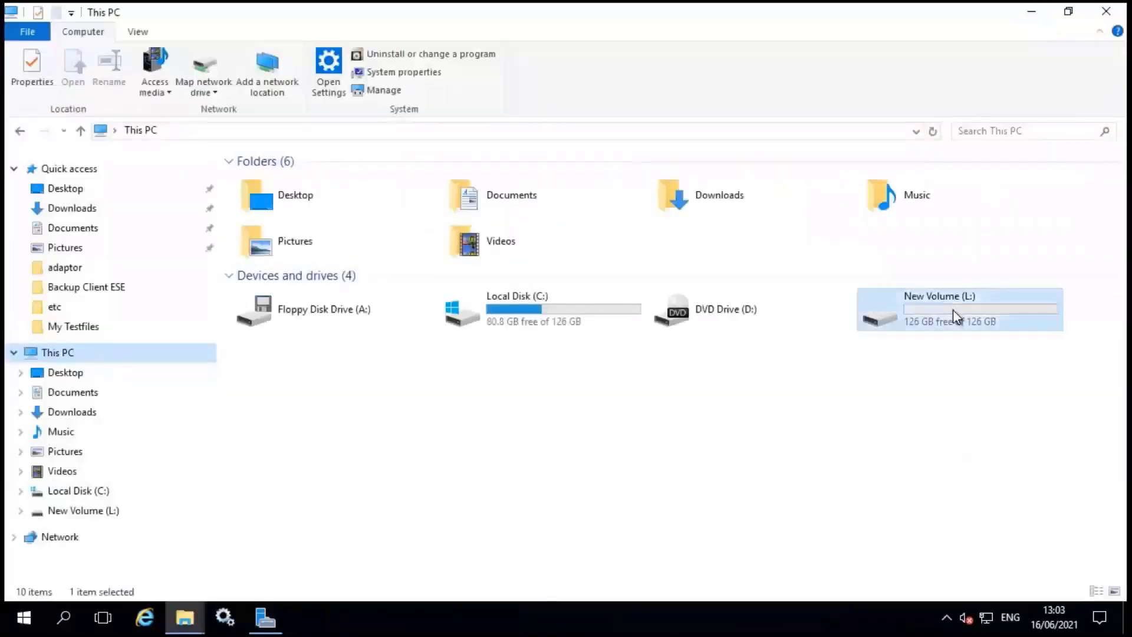
double_click(953, 310)
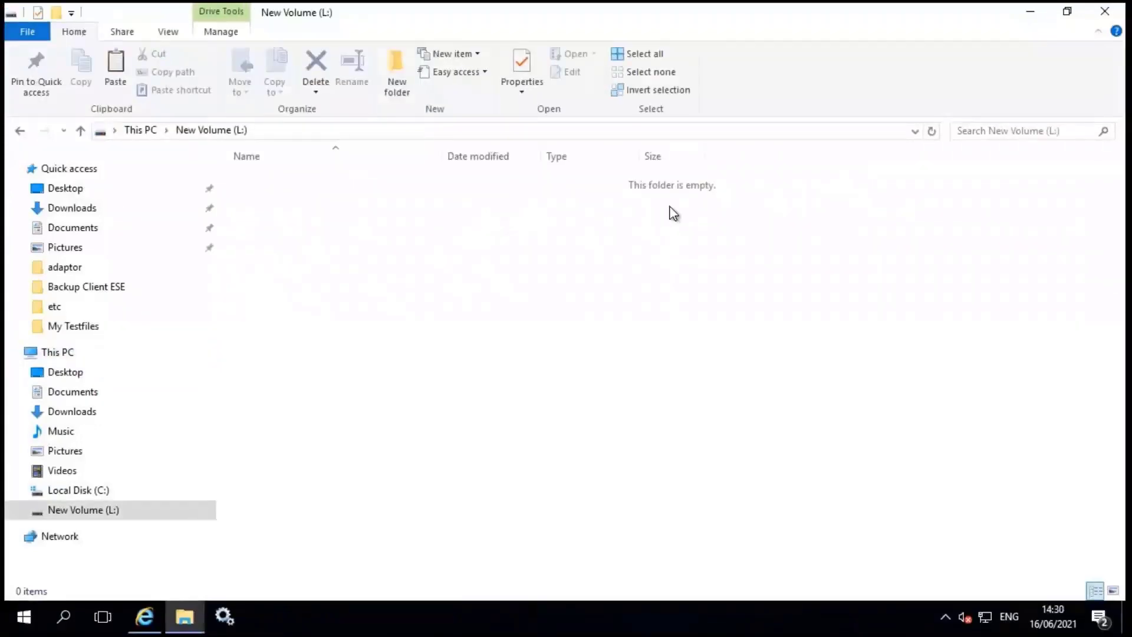
click(1031, 14)
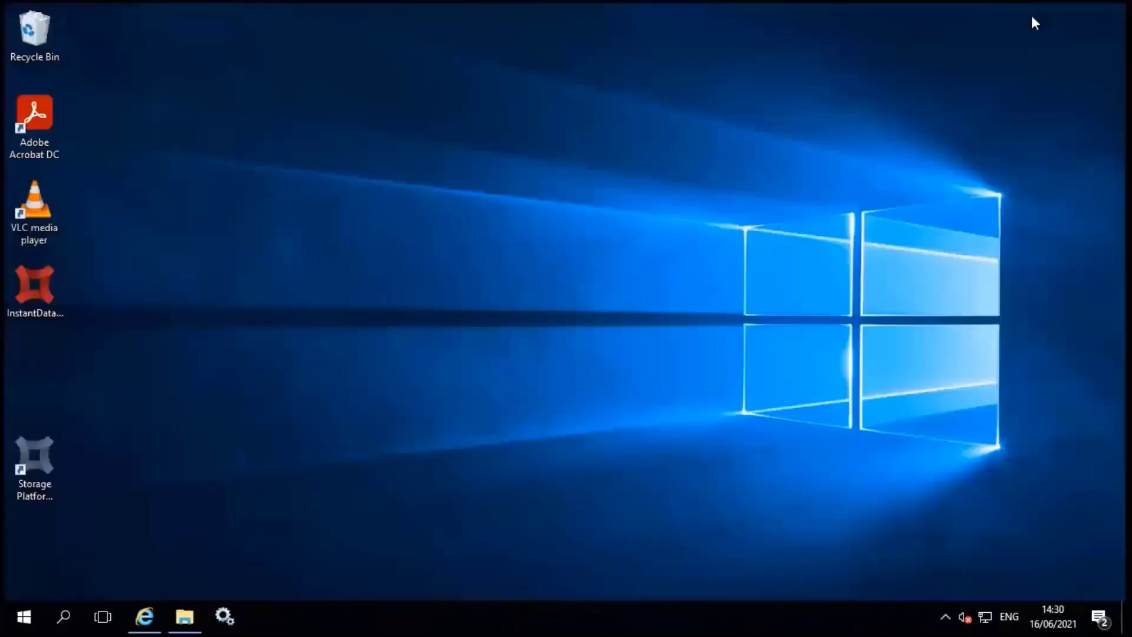
Launch InstantData, choose Permanent File Recovery, and submit the encryption key
click(43, 281)
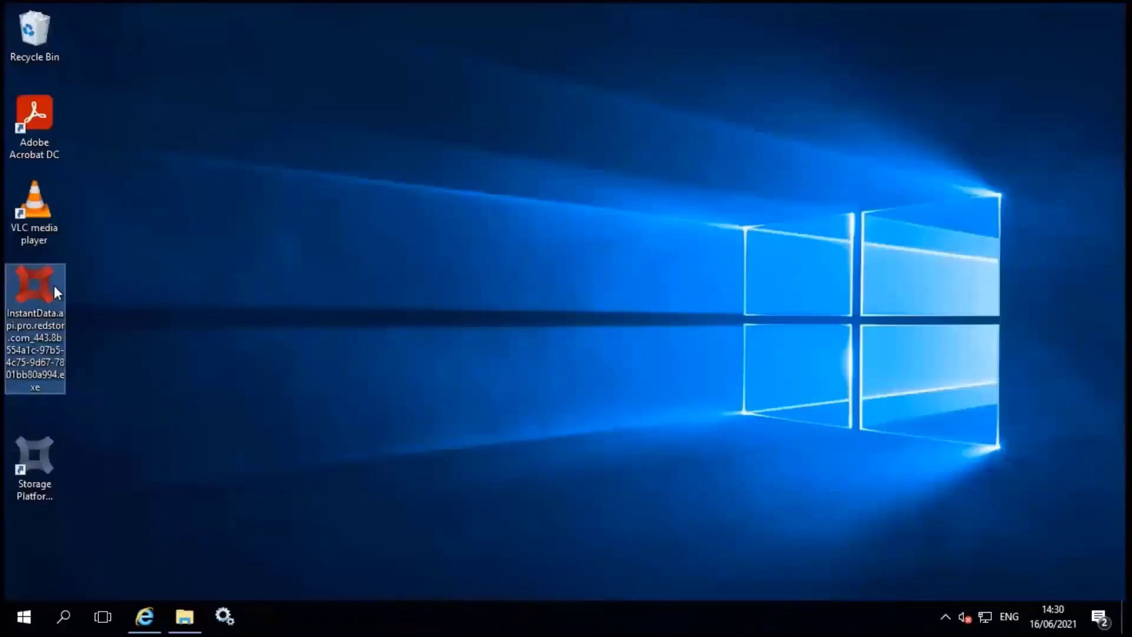
double_click(54, 284)
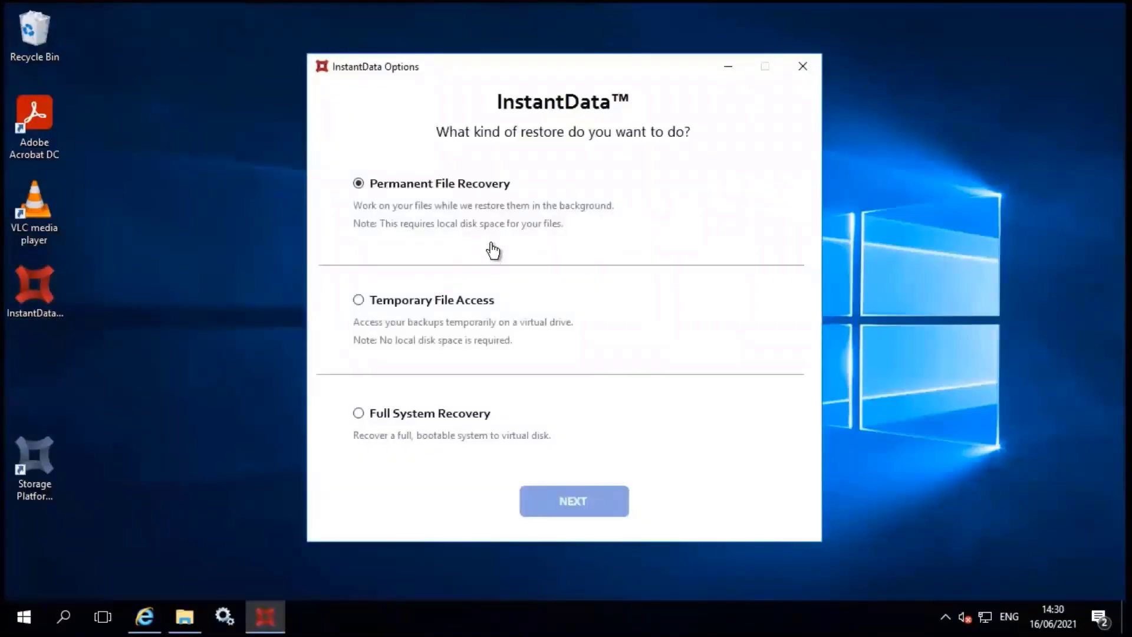
click(598, 507)
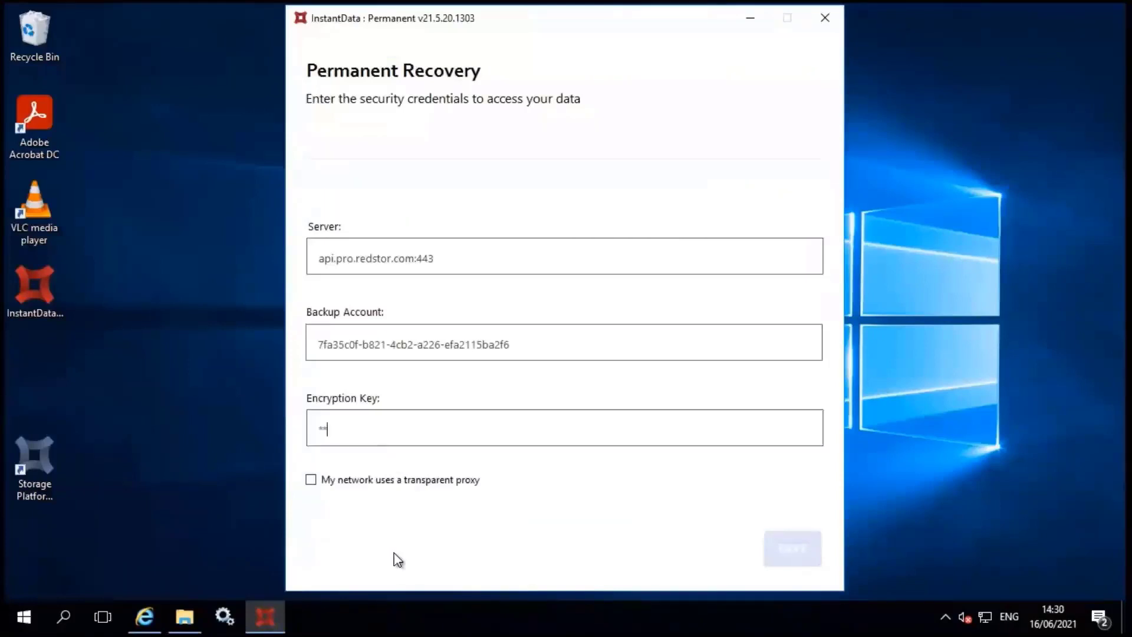
text(*)
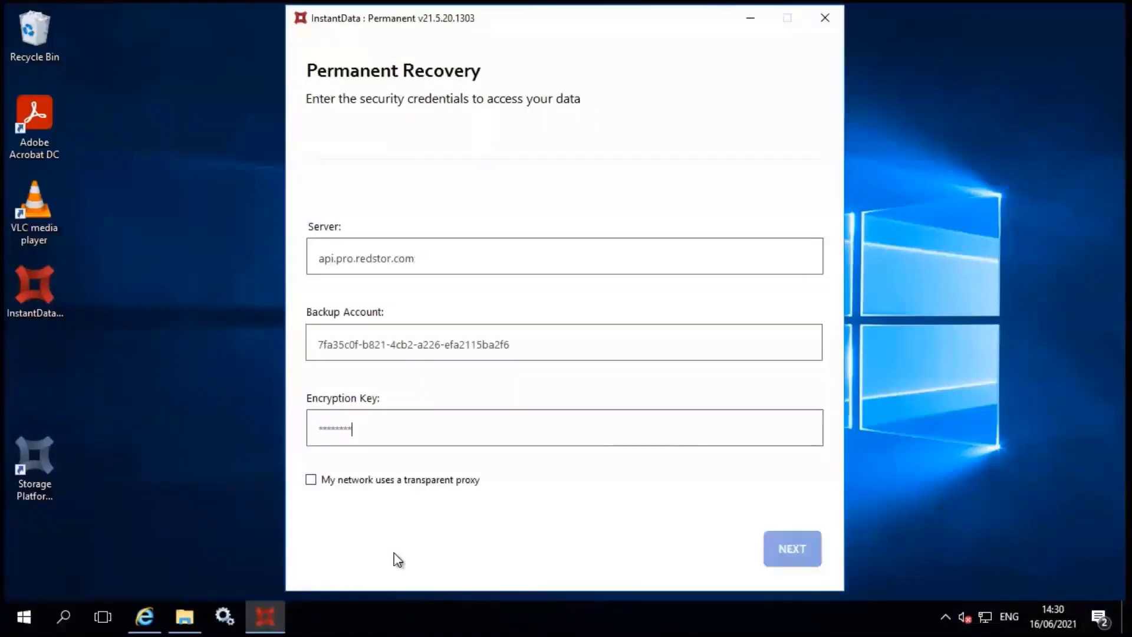
key(Return)
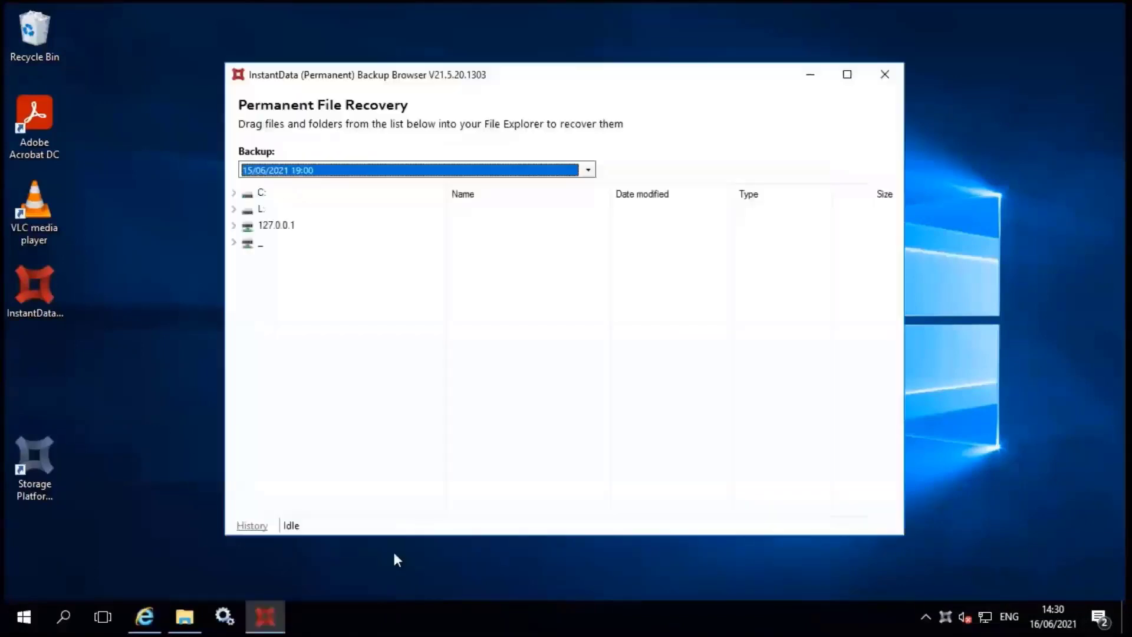
Arrange the backup browser on the left half and the New Volume (L:) window on the right
drag(389, 77, 13, 55)
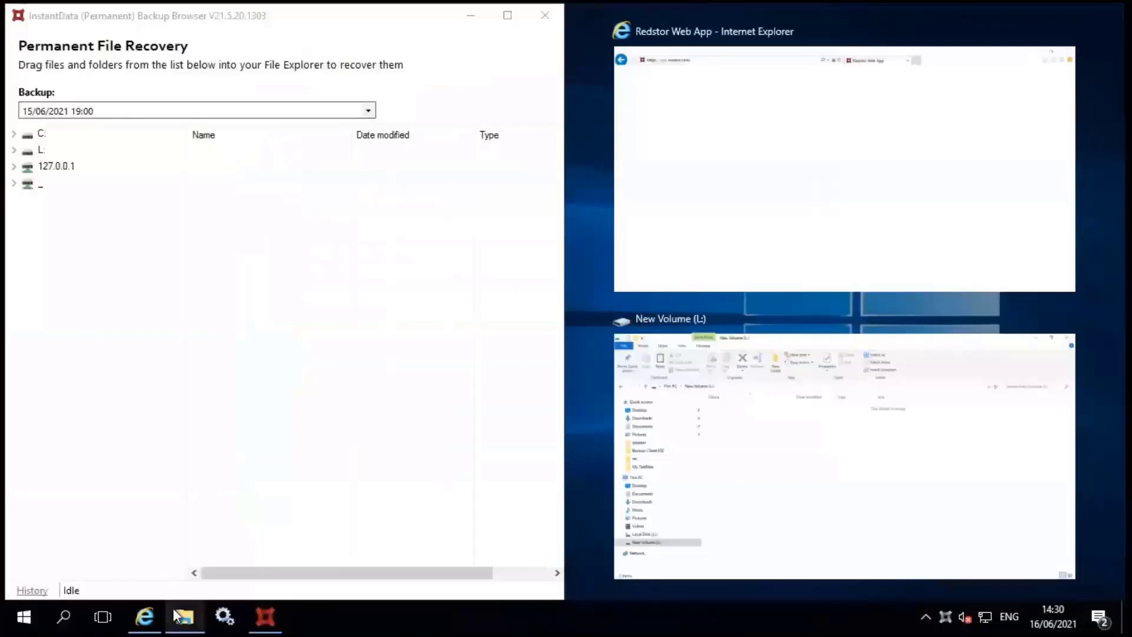
click(185, 617)
key(super+Right)
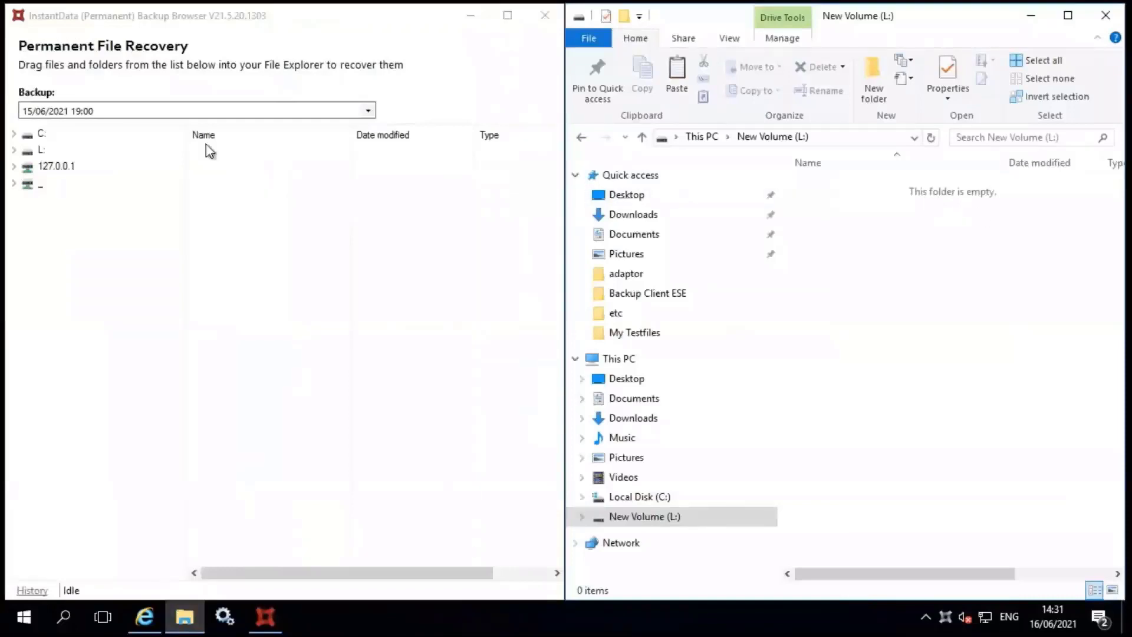
Keep the 15/06/2021 19:00 backup and browse FileServers to a user's My Testfiles folder
click(14, 150)
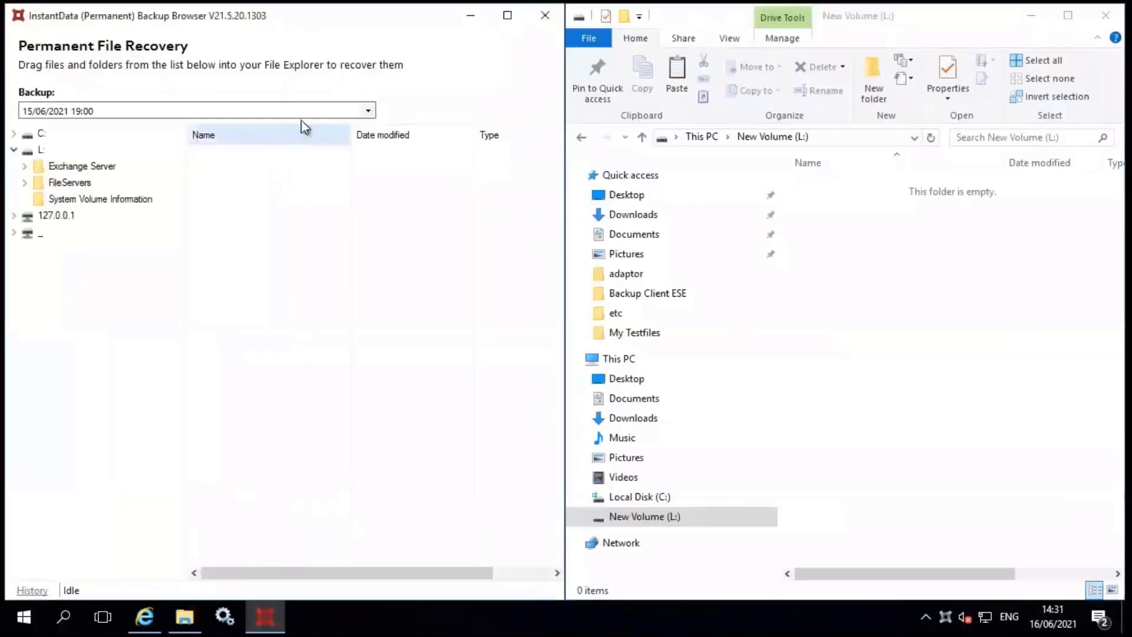
click(371, 111)
mouse_move(368, 146)
mouse_down()
mouse_move(369, 203)
mouse_move(365, 130)
mouse_up()
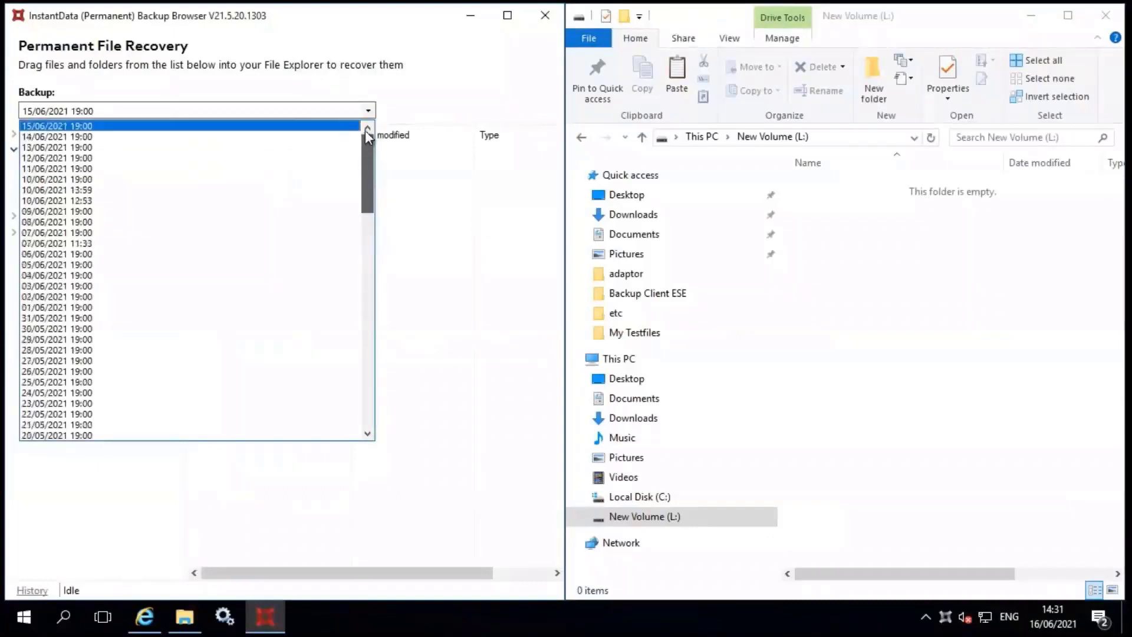
click(418, 92)
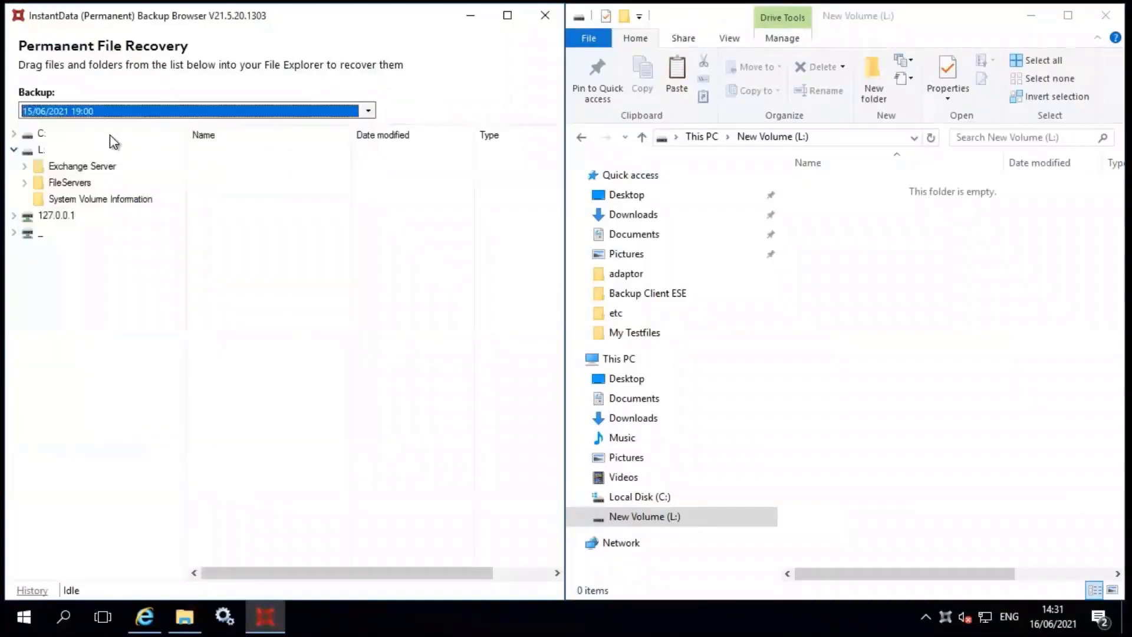
click(25, 185)
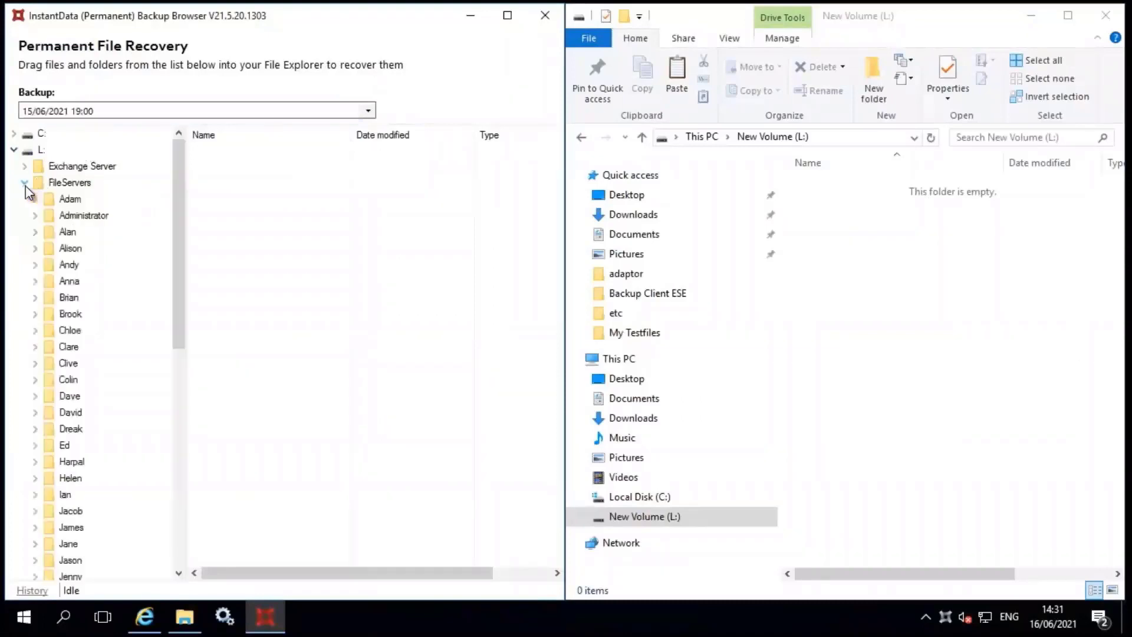
click(65, 267)
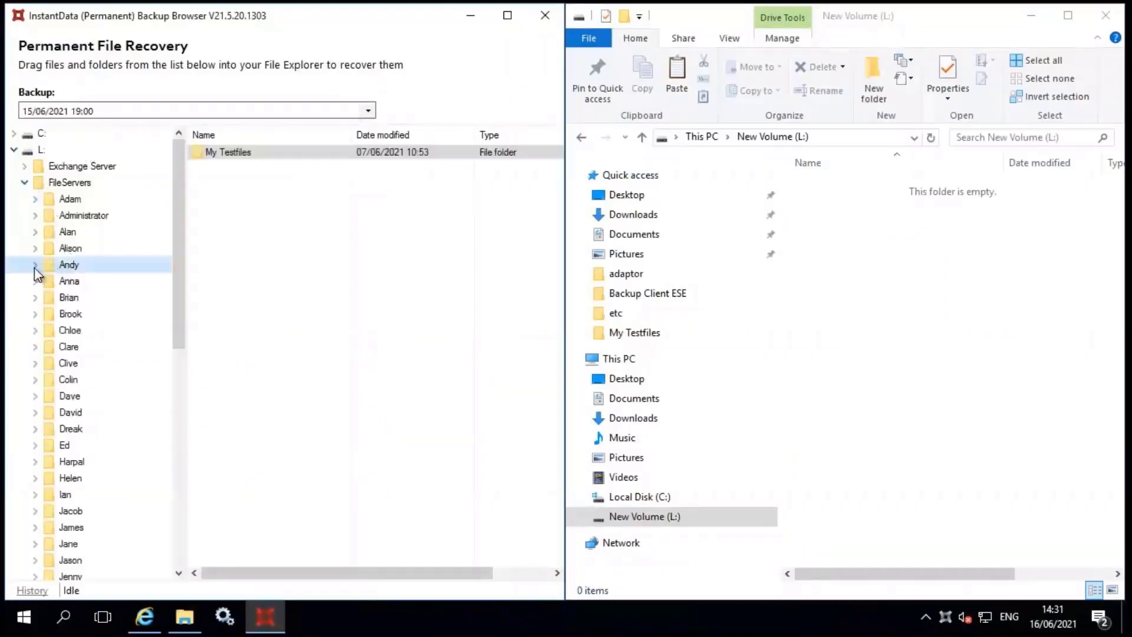
click(35, 265)
click(79, 283)
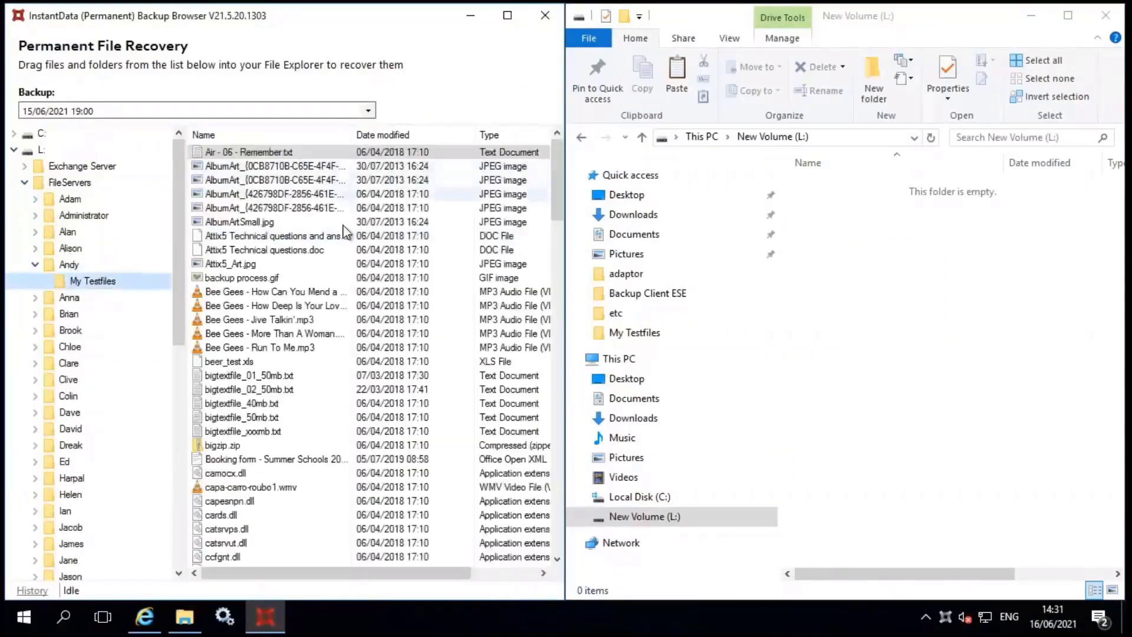
Drag FileServers onto L: to restore it, then open the restored My Testfiles' GDPR_FAQ.PDF
drag(195, 227, 882, 226)
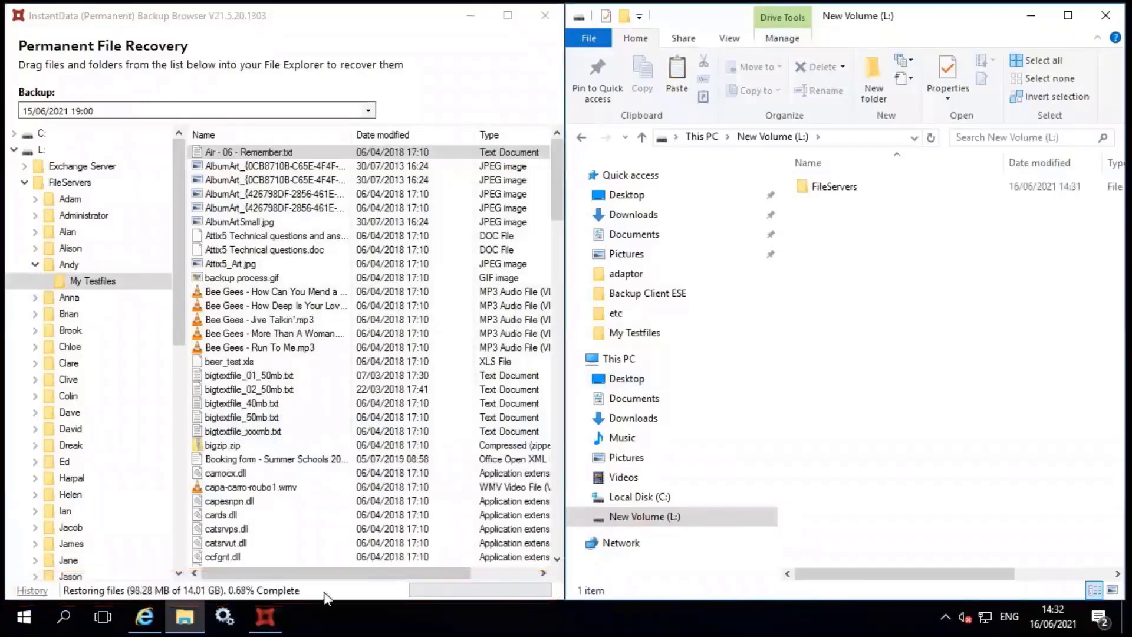
double_click(832, 187)
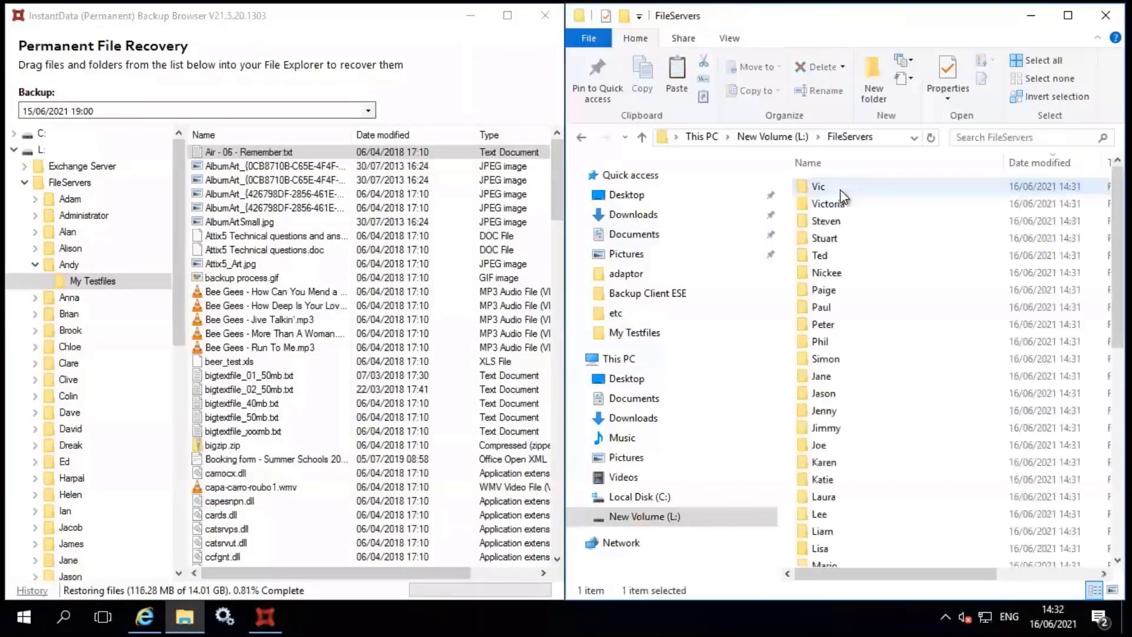
double_click(836, 360)
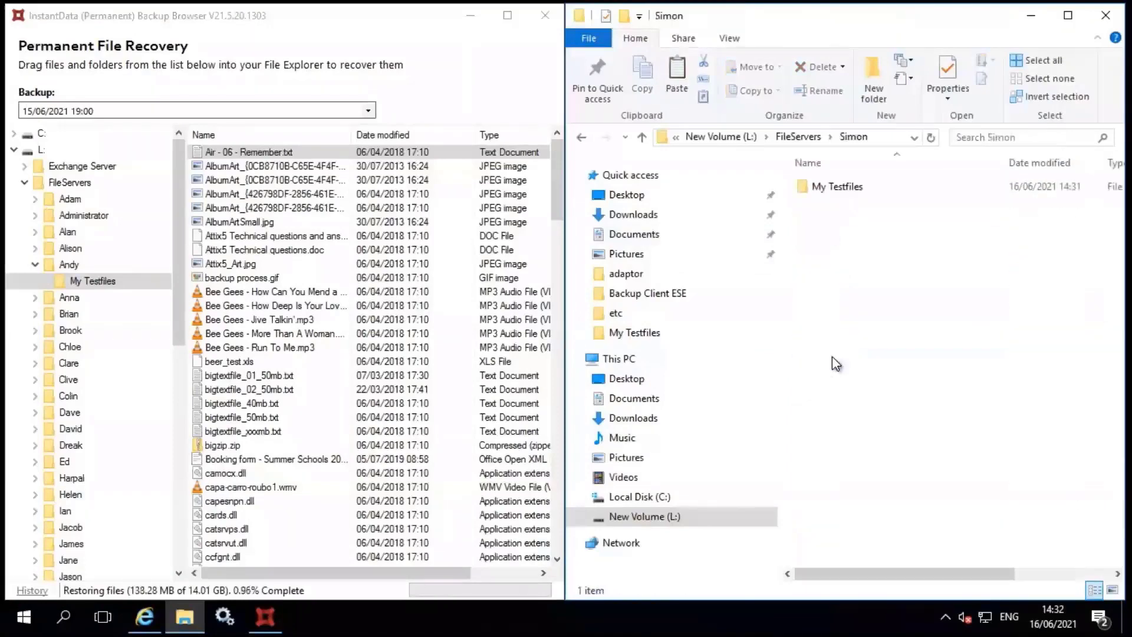
double_click(830, 188)
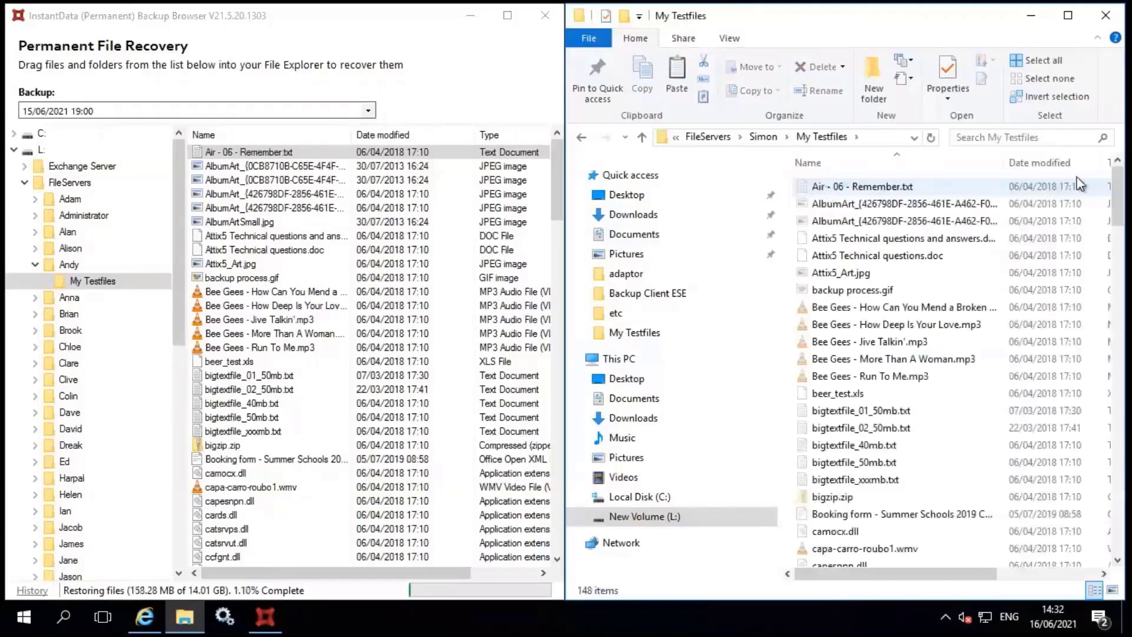
drag(1122, 188, 1122, 322)
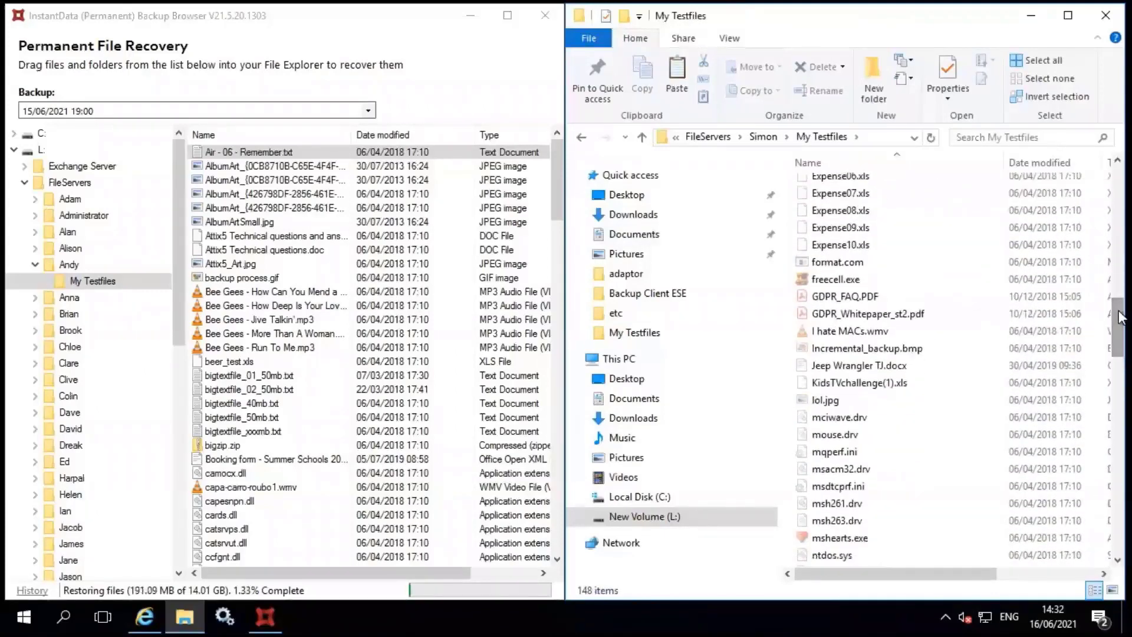
click(856, 300)
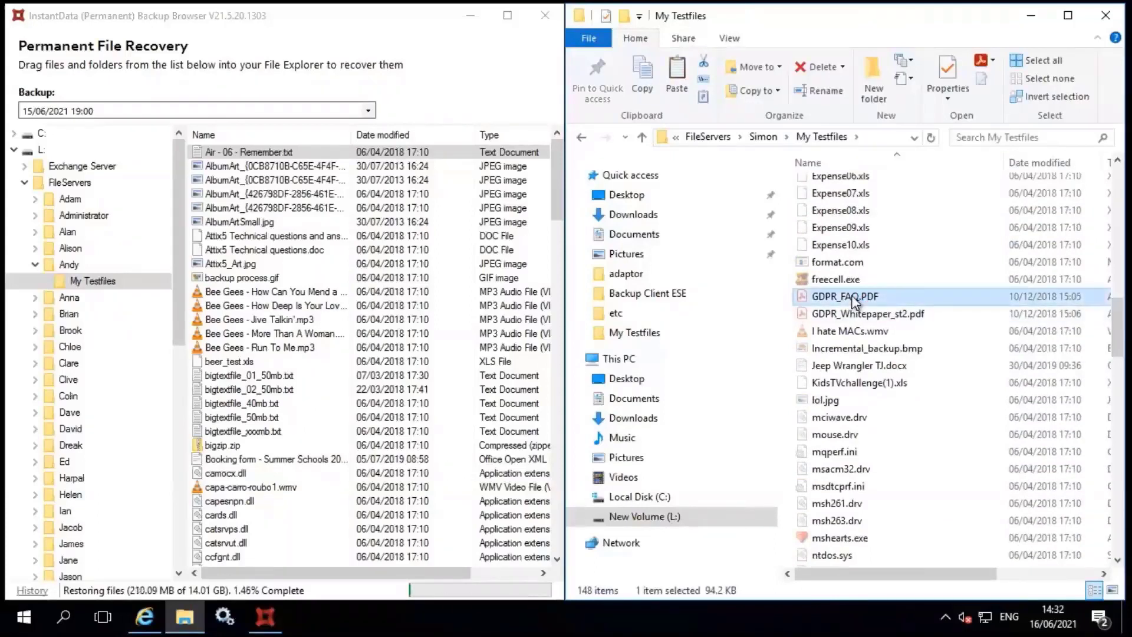
double_click(856, 298)
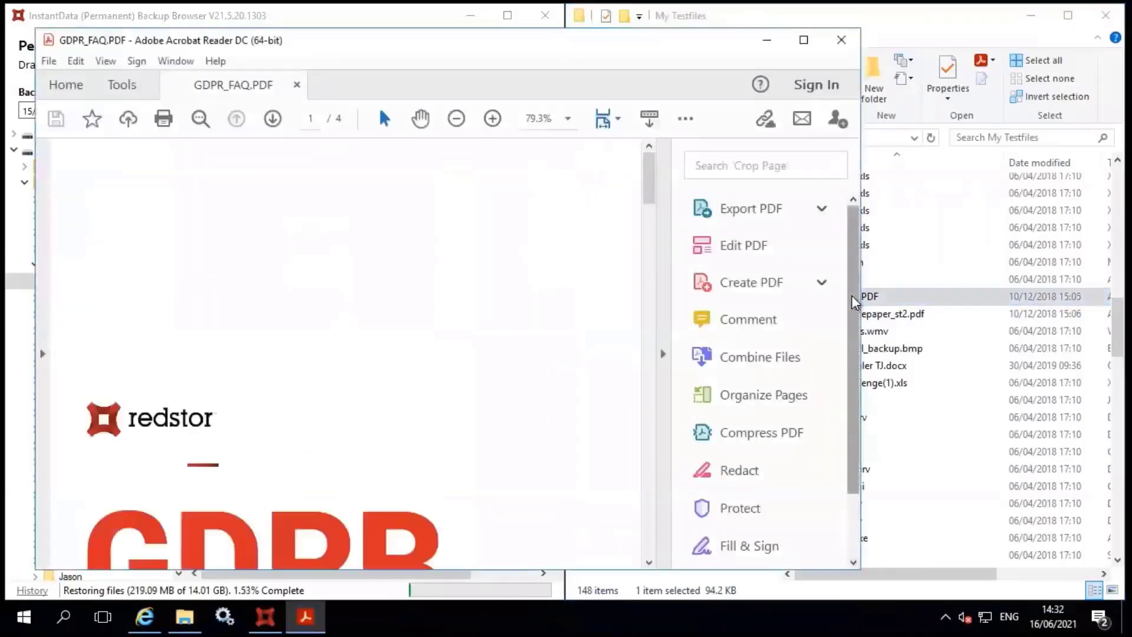
Maximize Acrobat Reader and scroll GDPR_FAQ.PDF to its second page
click(803, 40)
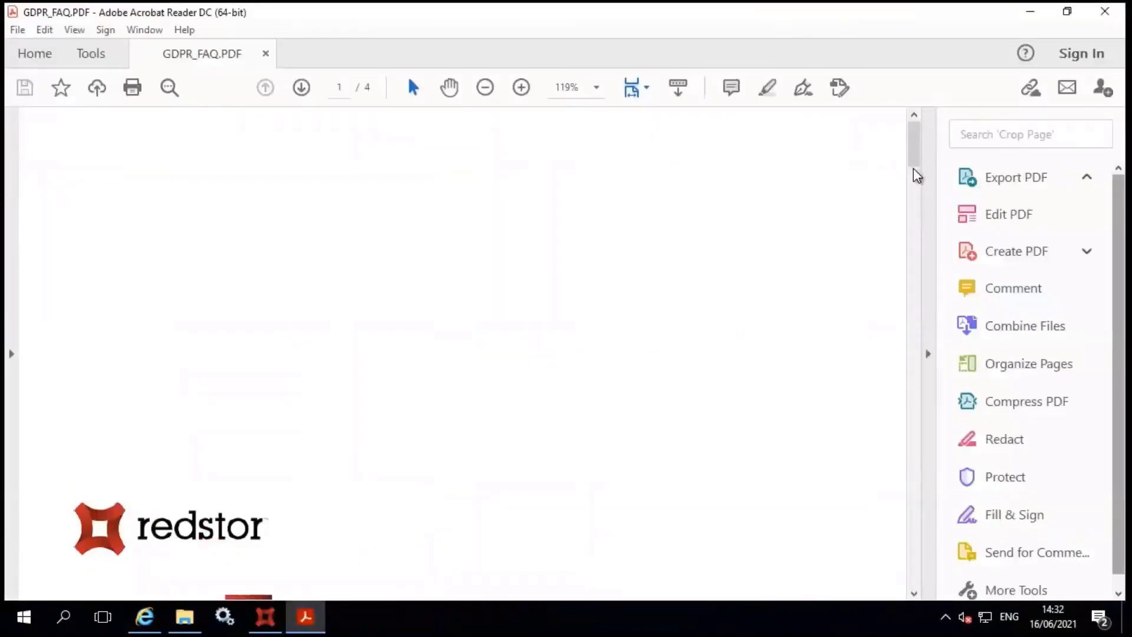
scroll(917, 176, down, 5)
drag(916, 187, 919, 379)
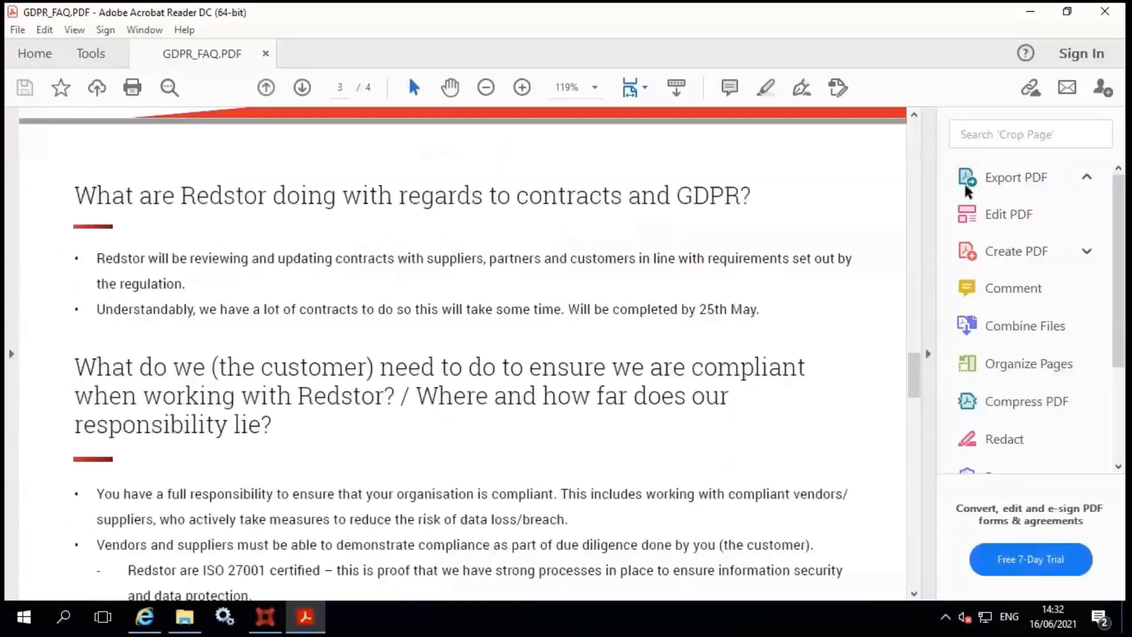
Minimize Acrobat, then open the restored Technical_Guidelines.pdf and scroll through its pages
click(1033, 22)
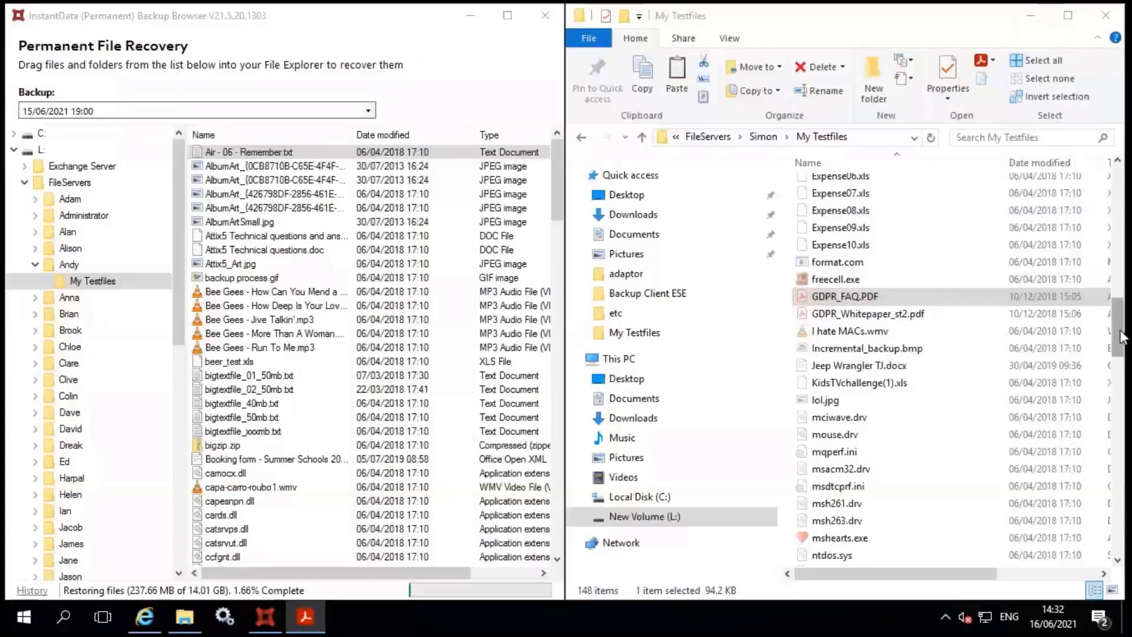
drag(1120, 337, 1126, 456)
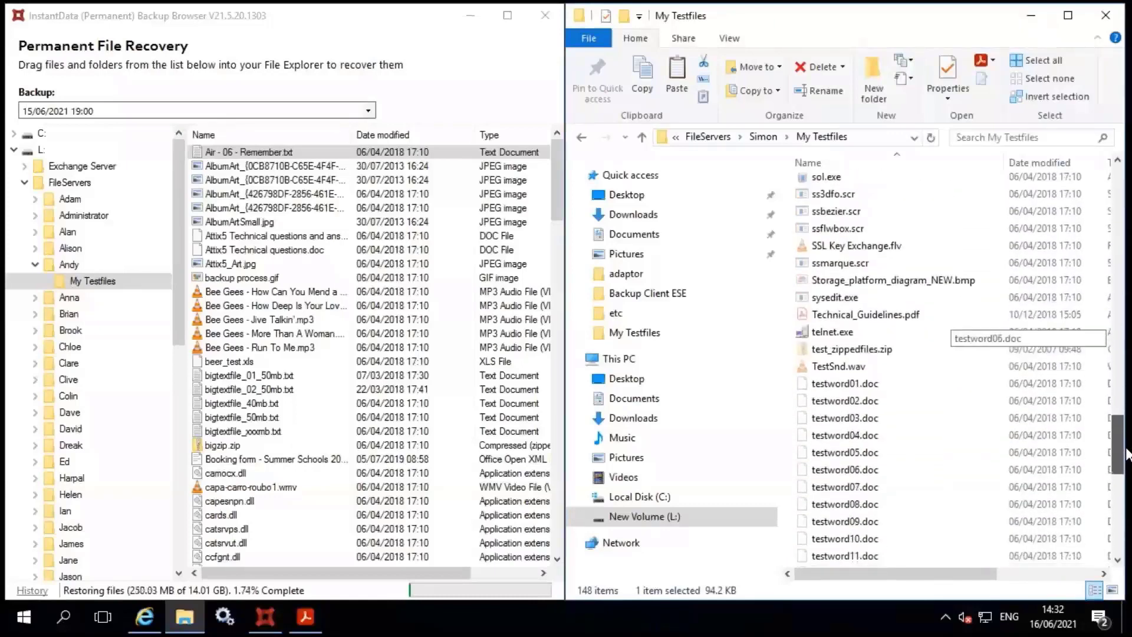
double_click(885, 317)
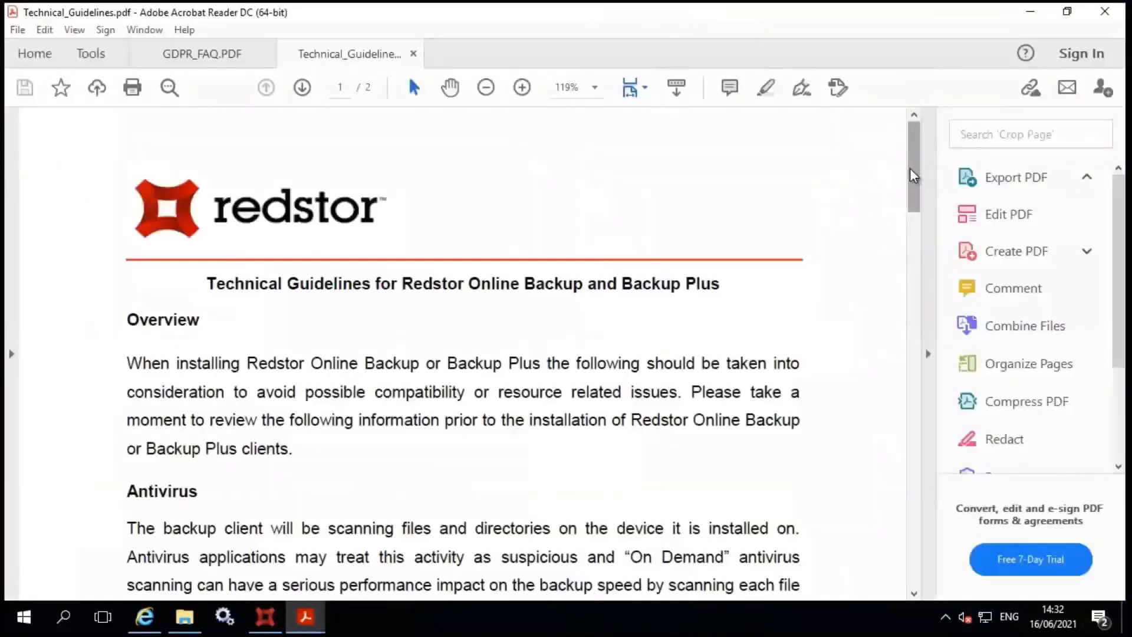
scroll(911, 194, down, 3)
drag(907, 203, 914, 427)
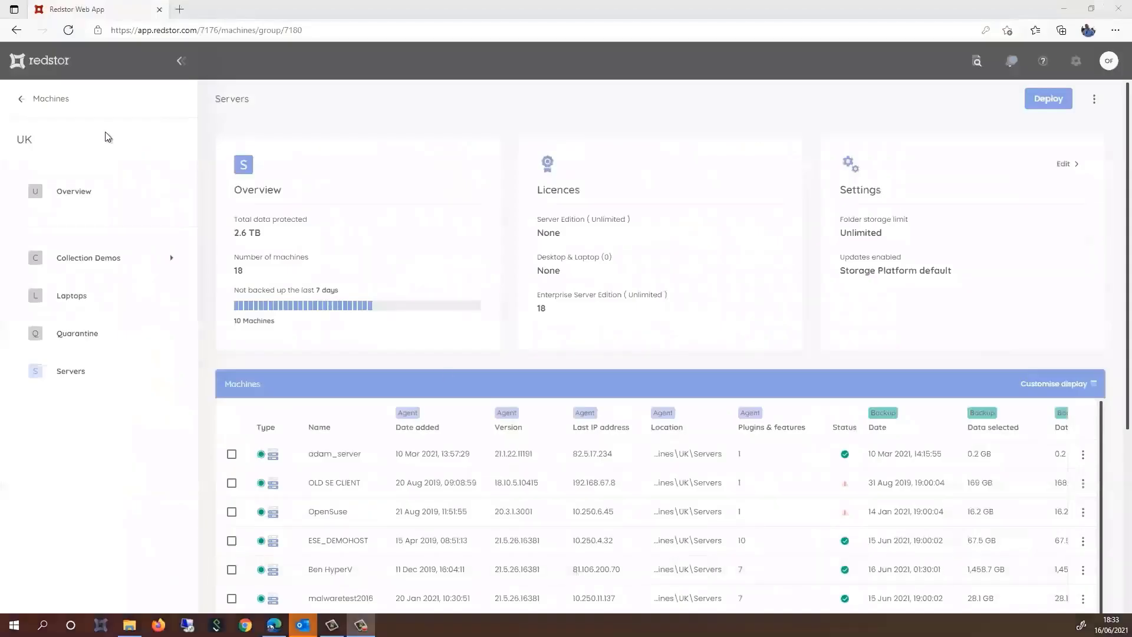
Move from the UK overview back up through Machines and Company to the Redstor home page
click(63, 192)
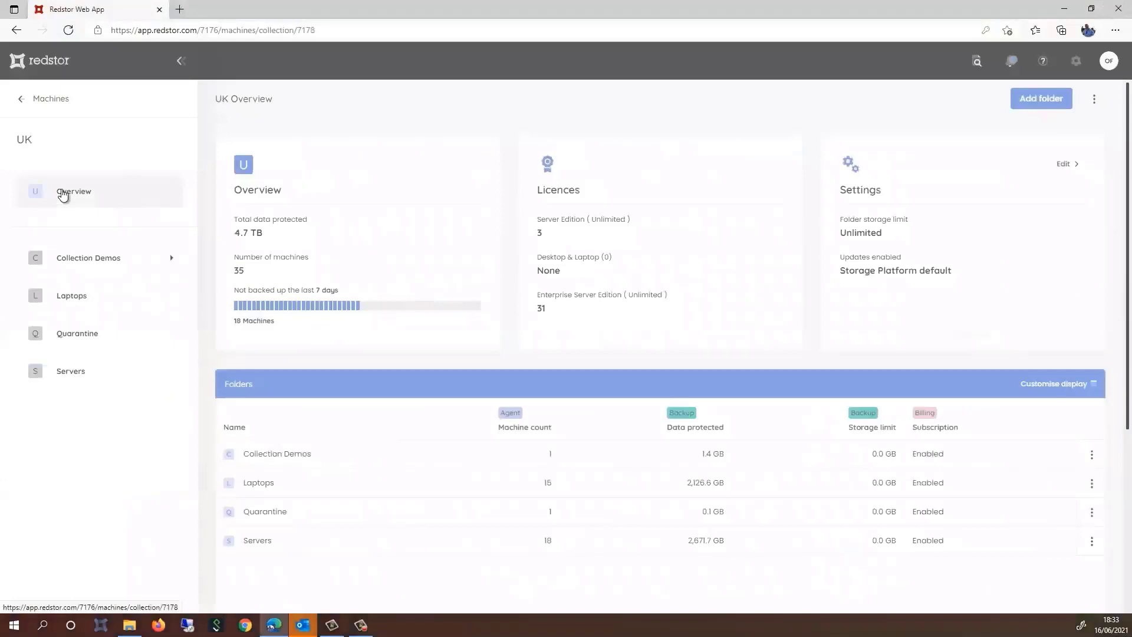
click(22, 100)
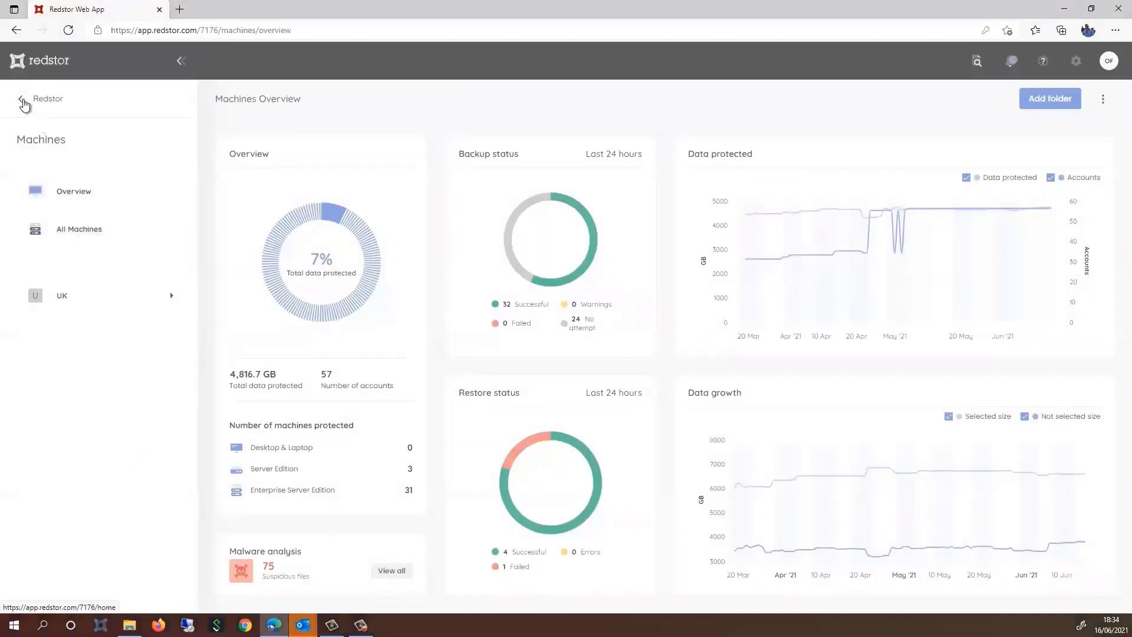
click(22, 99)
click(69, 229)
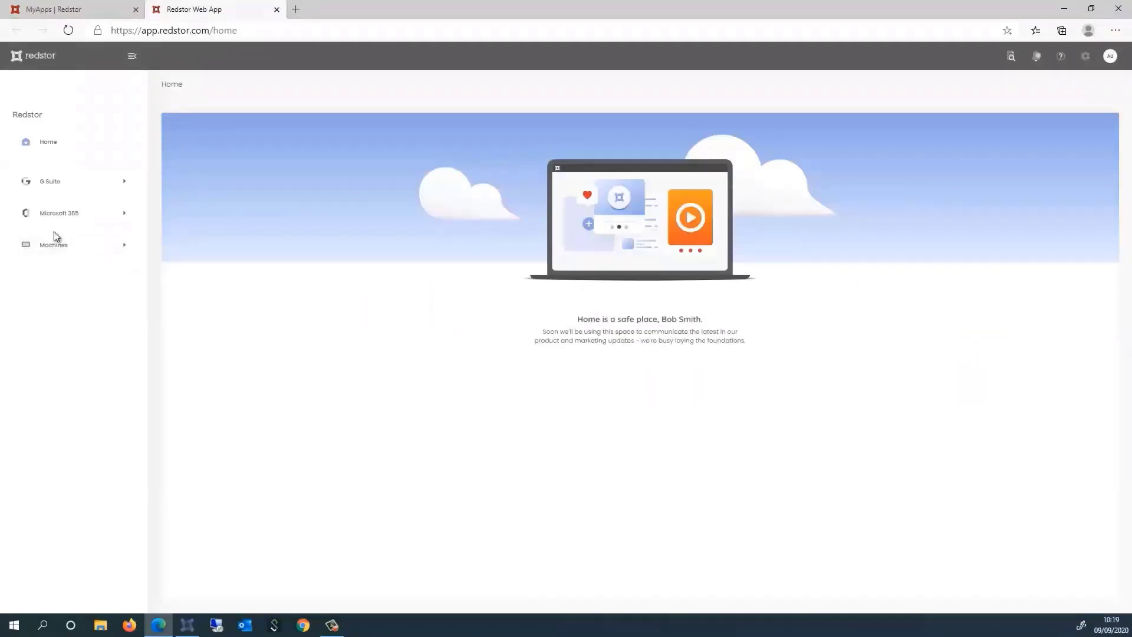
Add a new Microsoft 365 backup with Exchange as the product and proceed to Microsoft sign-in
click(59, 215)
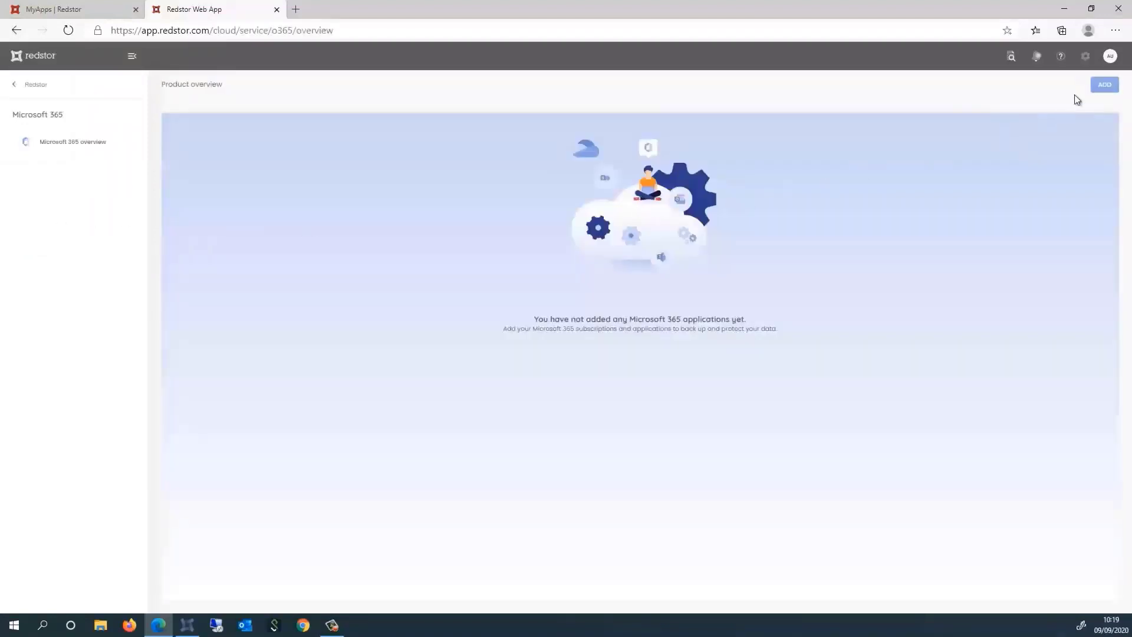
click(1105, 86)
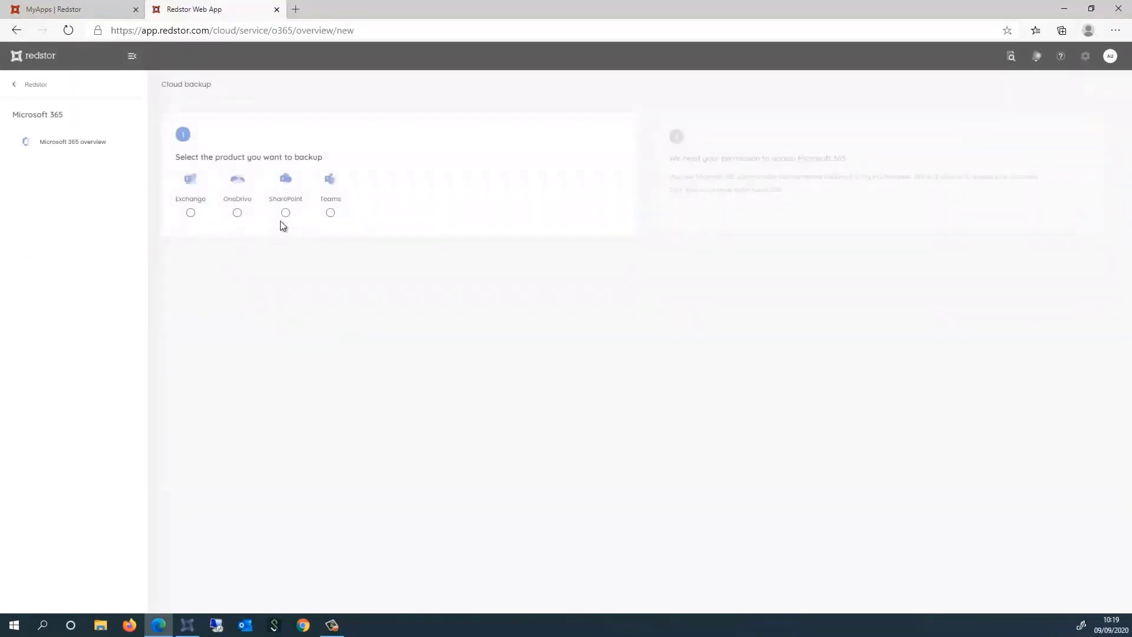
click(190, 214)
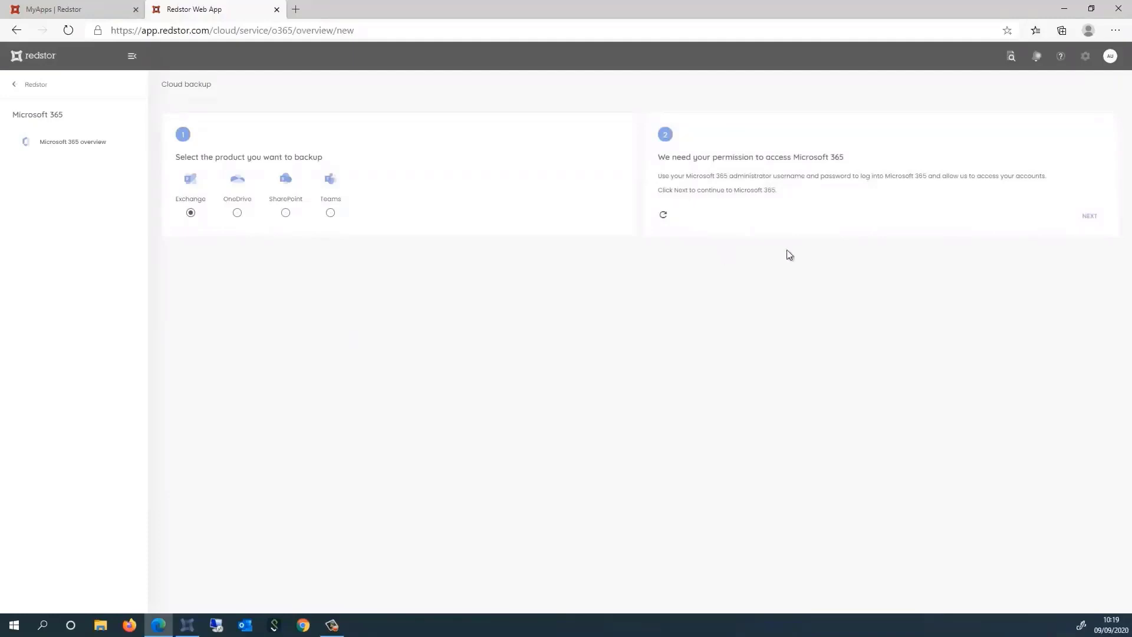
click(1094, 217)
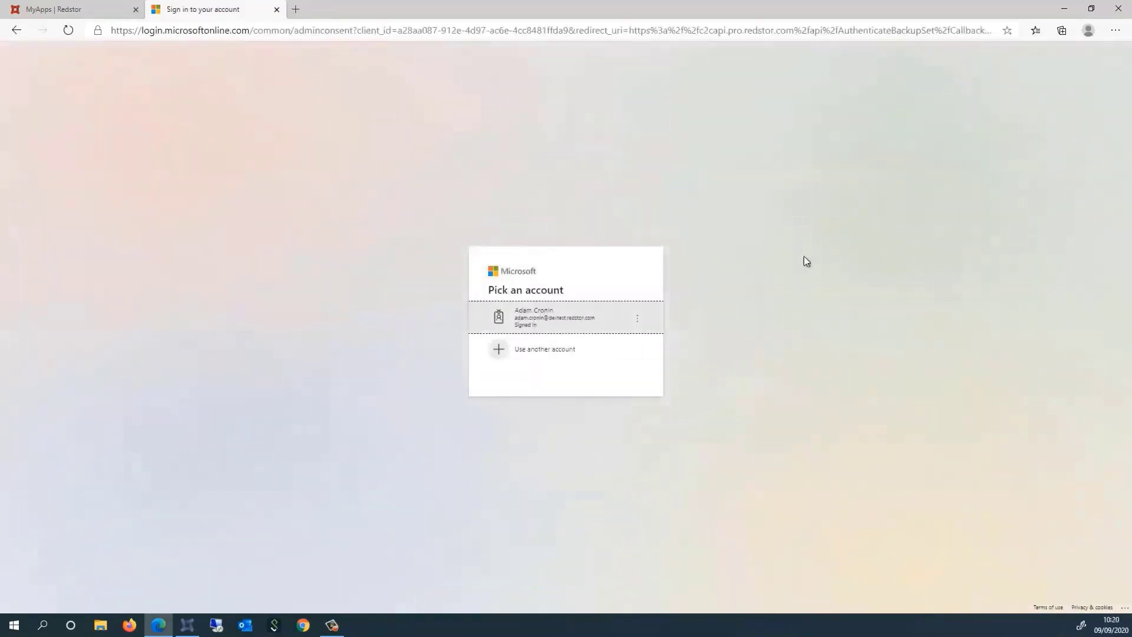
Sign in with the administrator account and accept the requested Microsoft 365 permissions
click(579, 313)
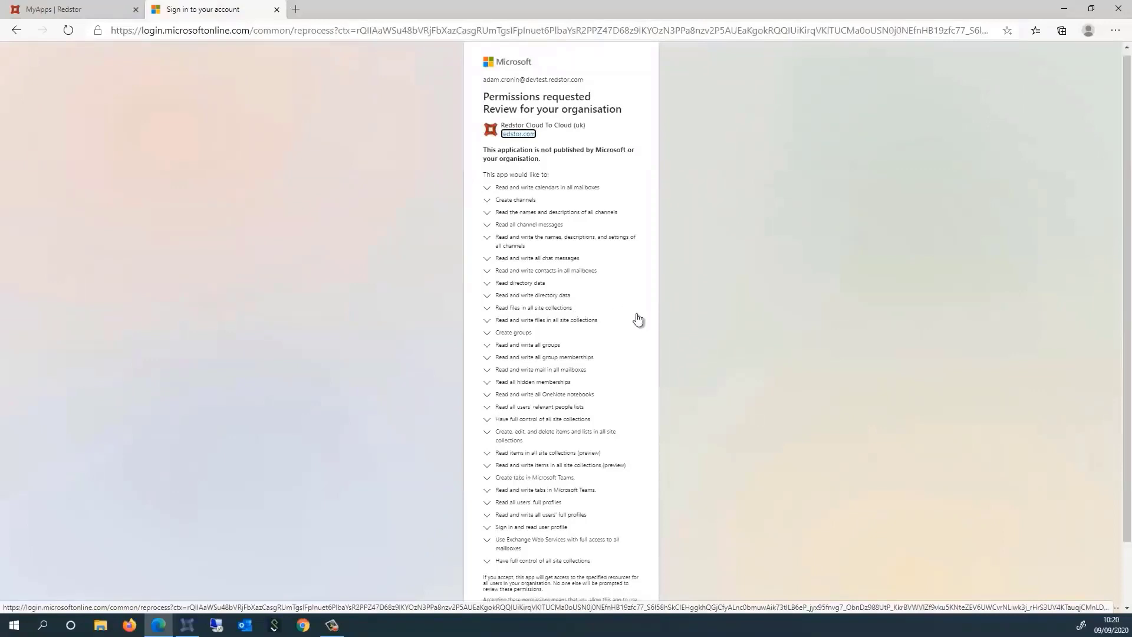
scroll(637, 320, down, 1)
click(624, 576)
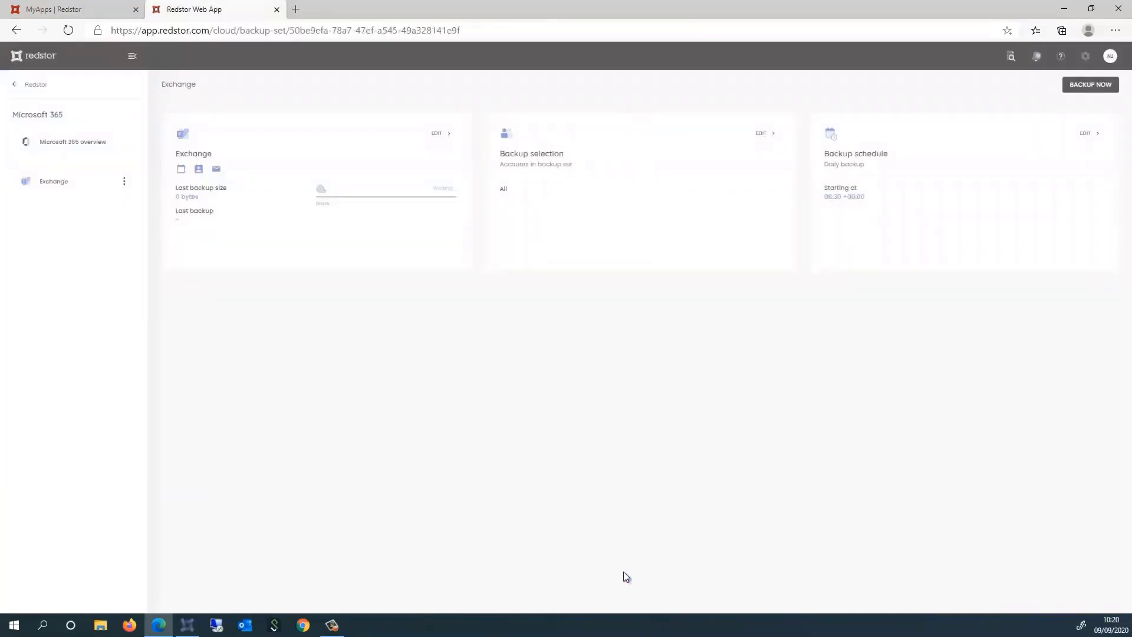
Review the Exchange backup selection's accounts and its daily schedule, closing both unchanged
click(437, 135)
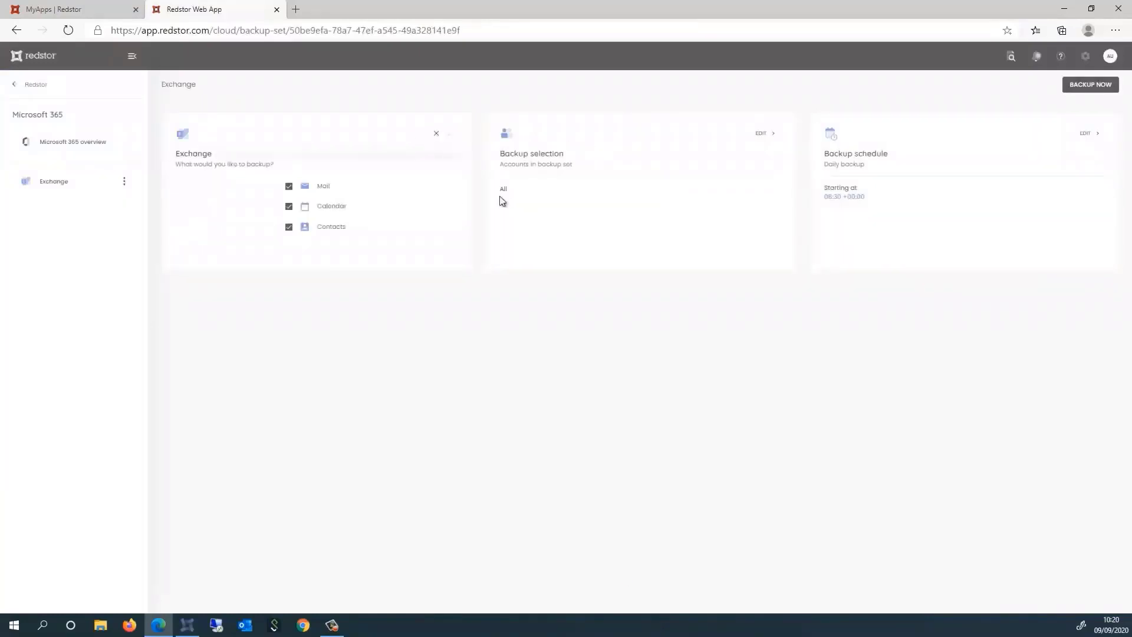
click(765, 133)
click(190, 210)
click(1004, 584)
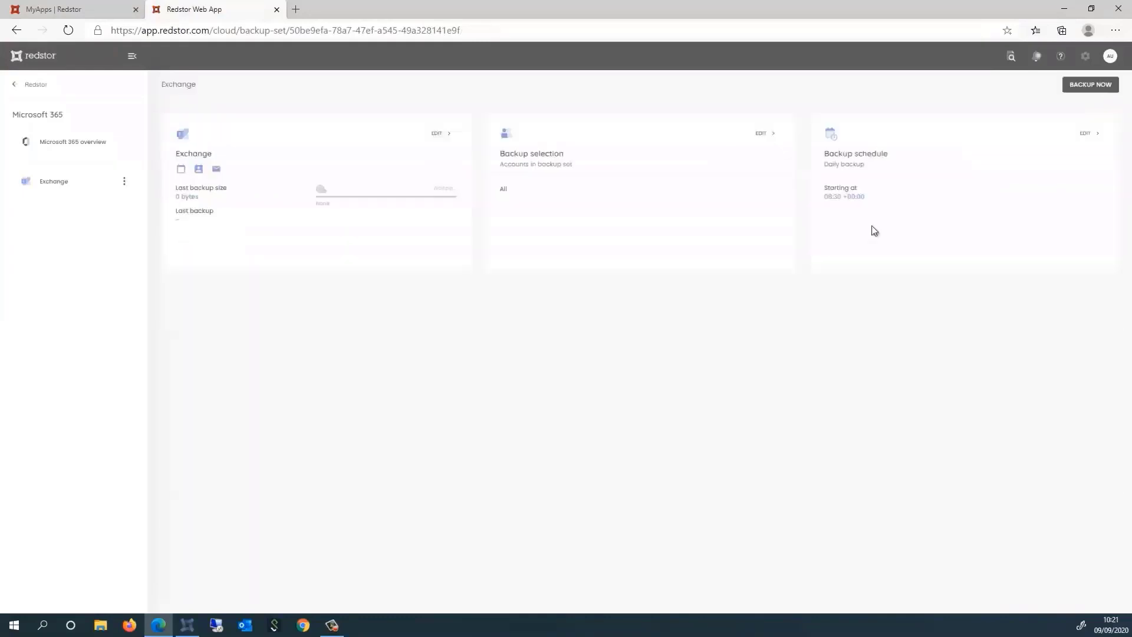
click(1089, 133)
click(1090, 133)
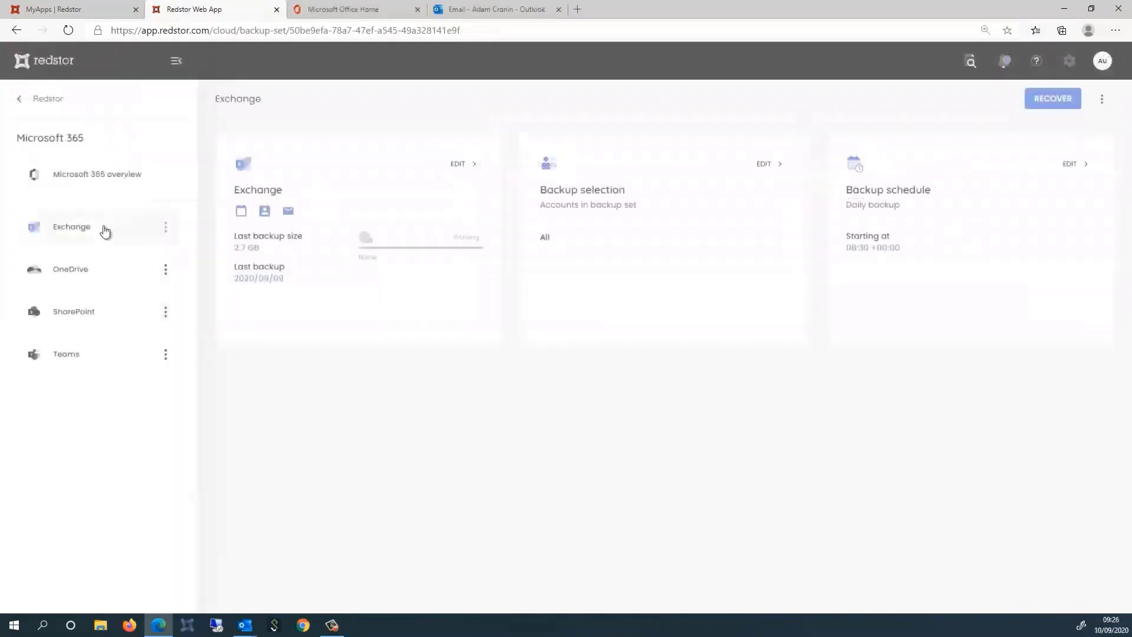
Start an Exchange recovery, expand No Department, and view the first account's backed-up items
click(1063, 102)
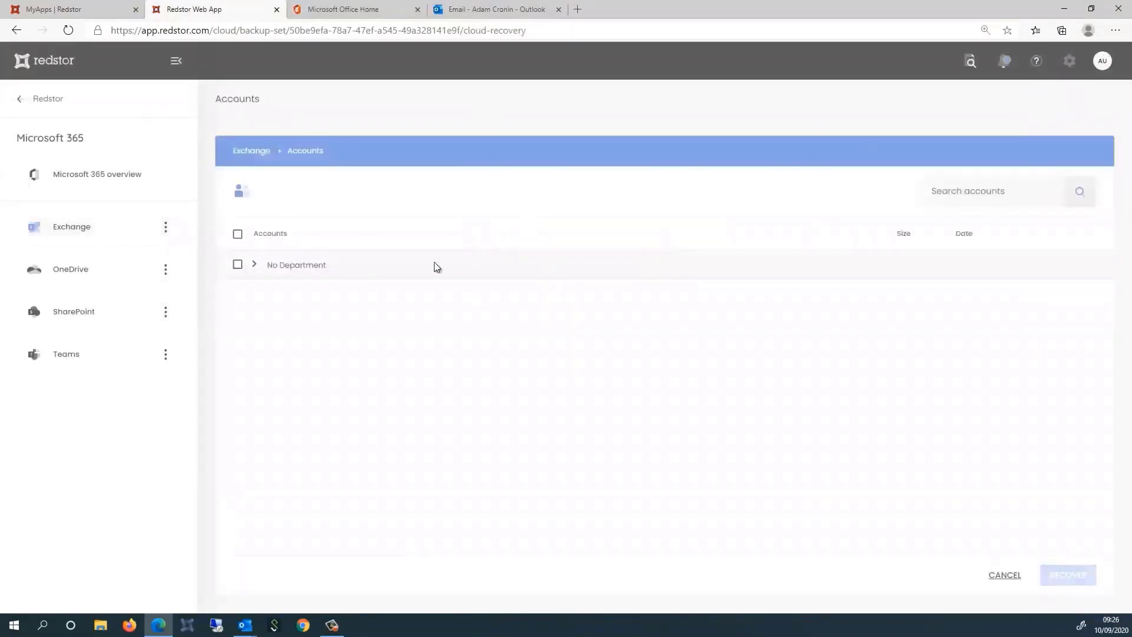
click(254, 266)
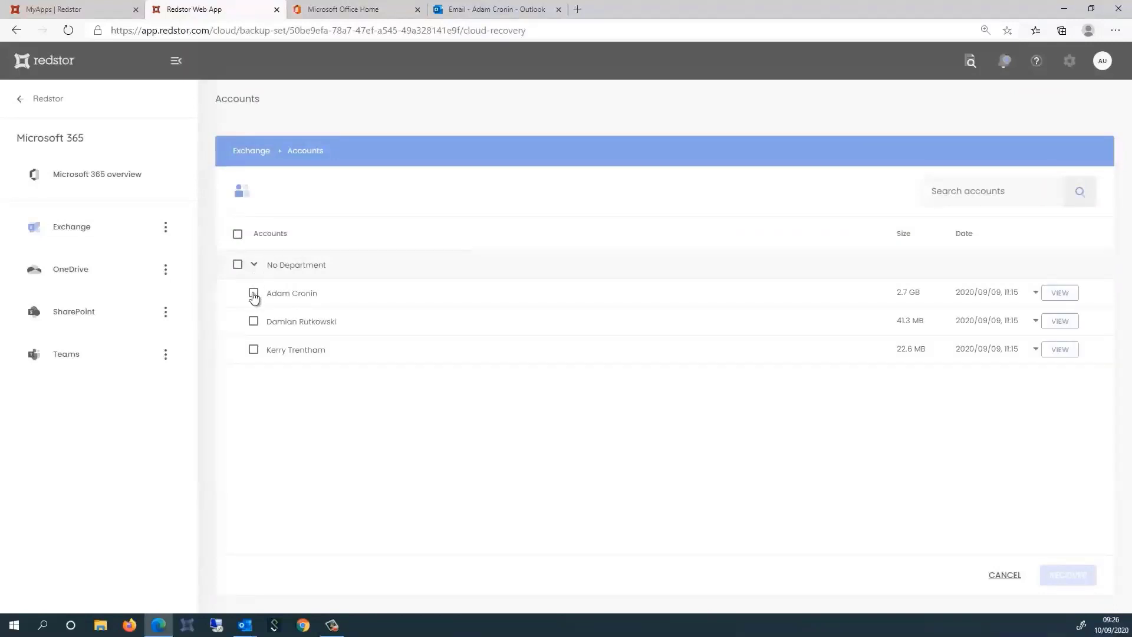
click(253, 293)
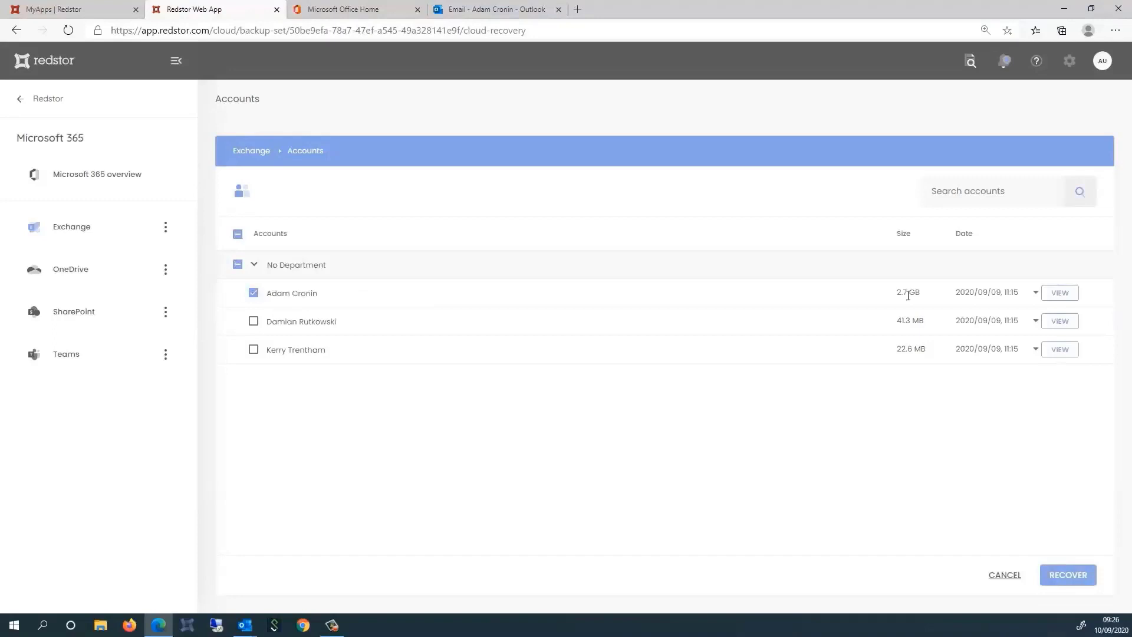
click(1036, 298)
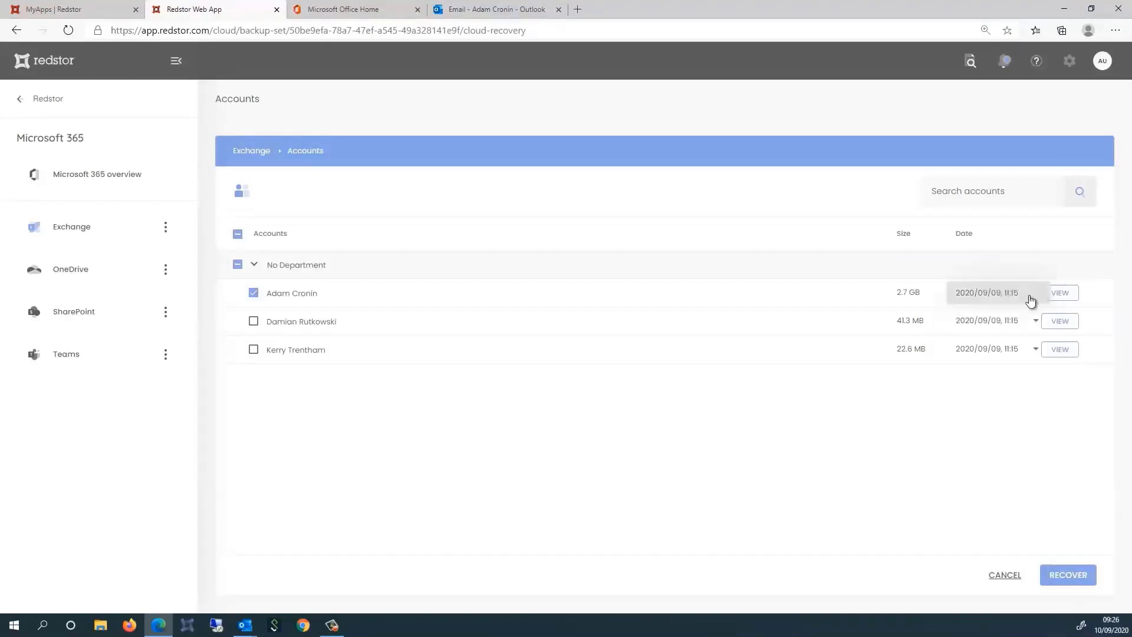
click(253, 295)
click(254, 296)
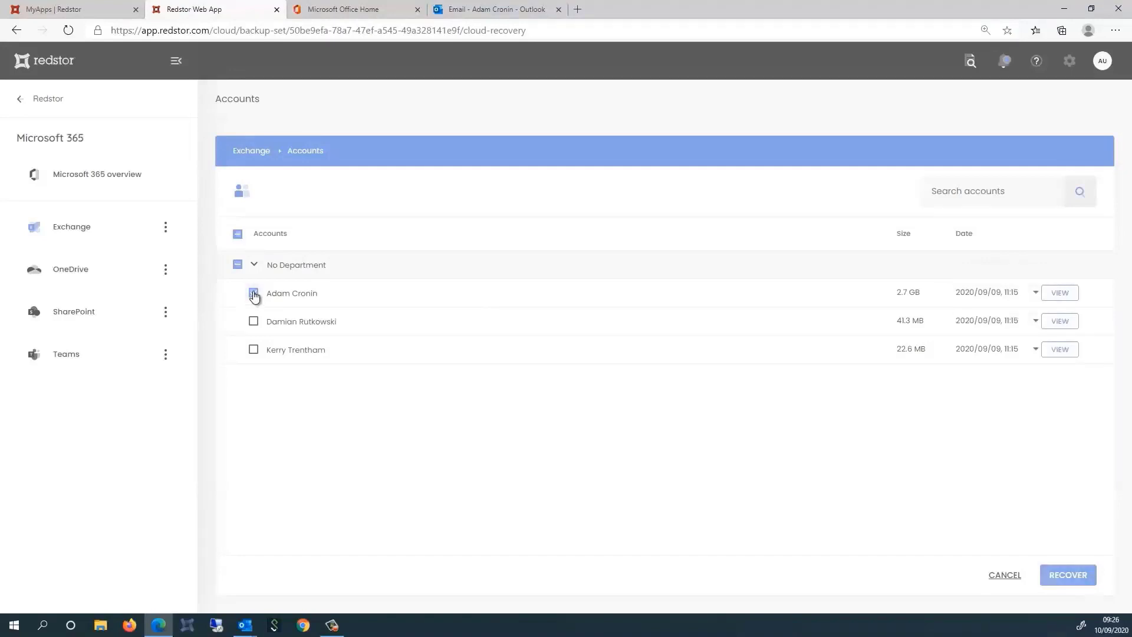
click(254, 296)
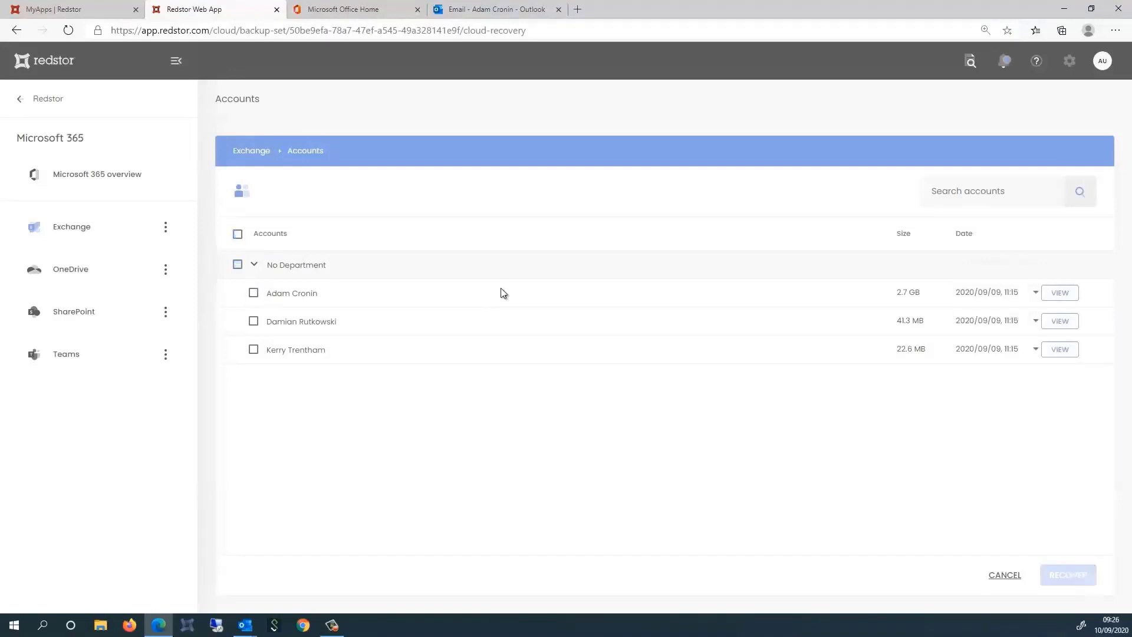
click(1065, 294)
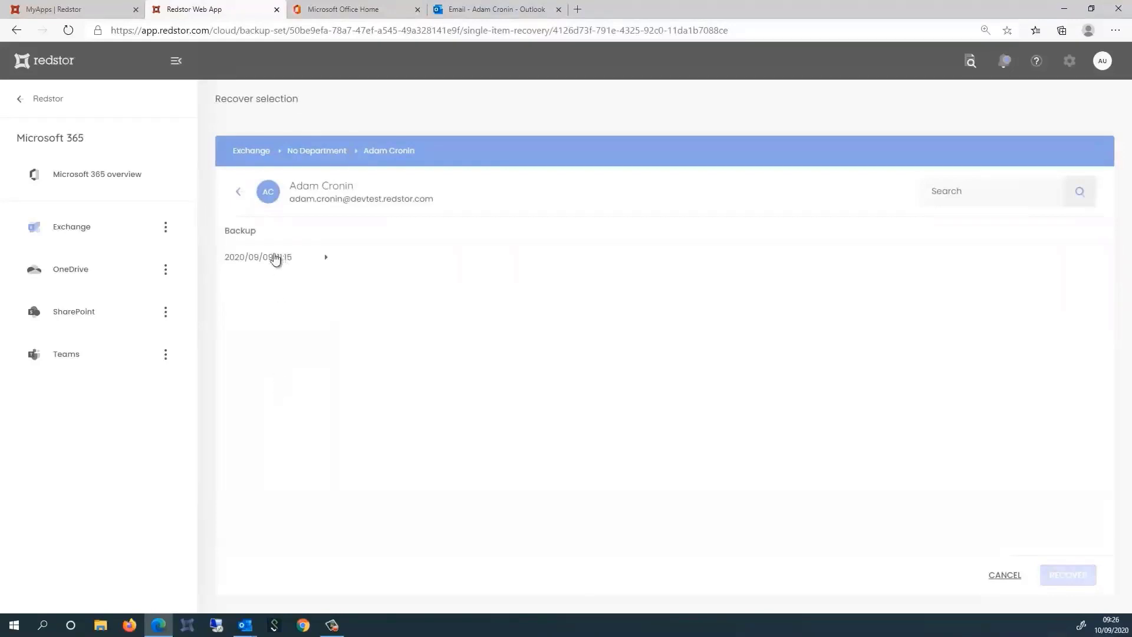
Browse into the Mailbox Inbox of the 2020/09/09, 11:15 backup
click(274, 258)
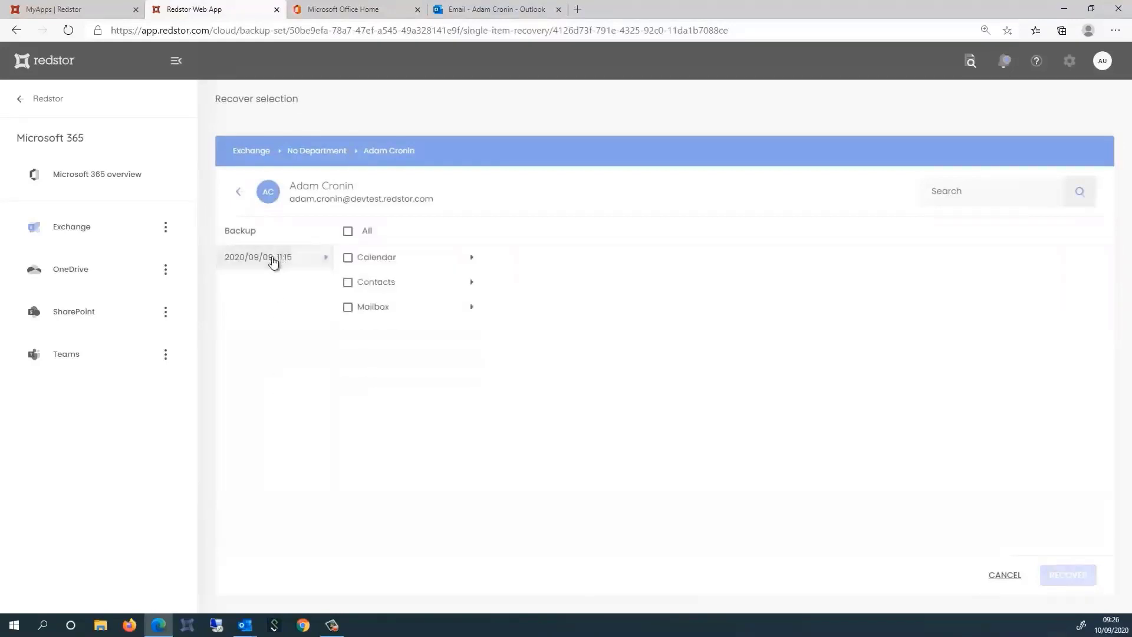
click(413, 307)
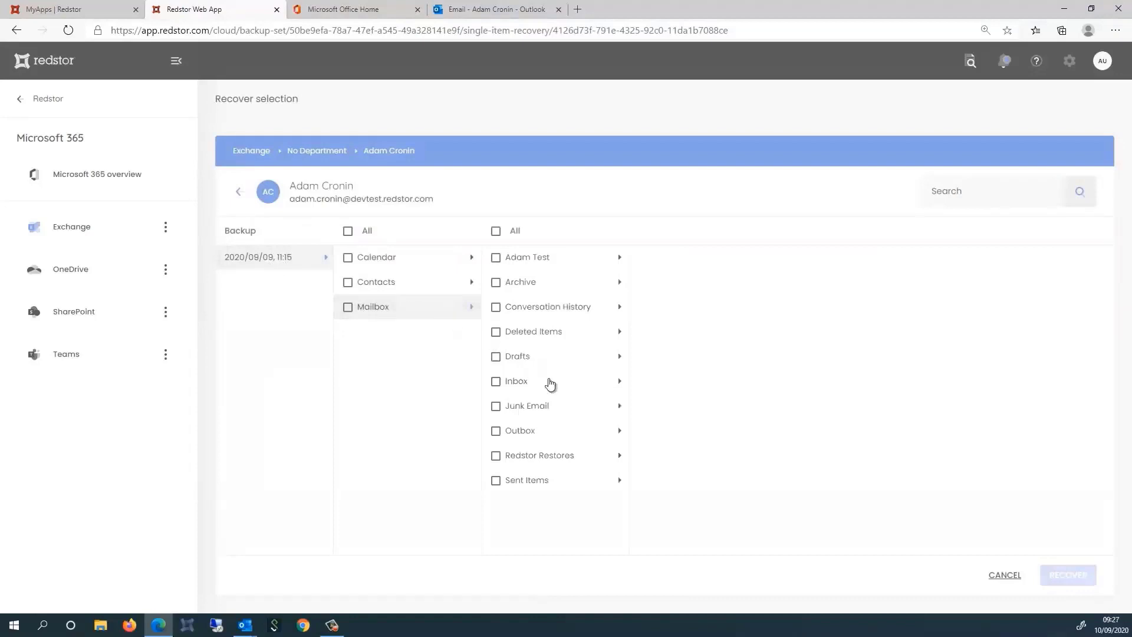
click(547, 384)
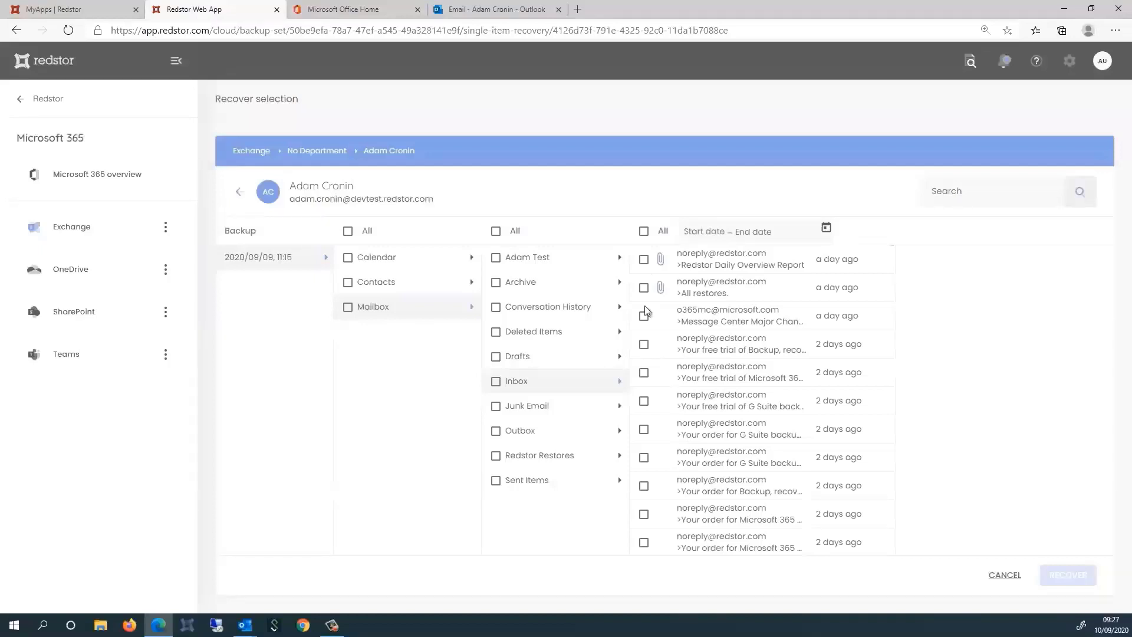
Select the first five Inbox emails and recover them, confirming the permission prompt
click(643, 260)
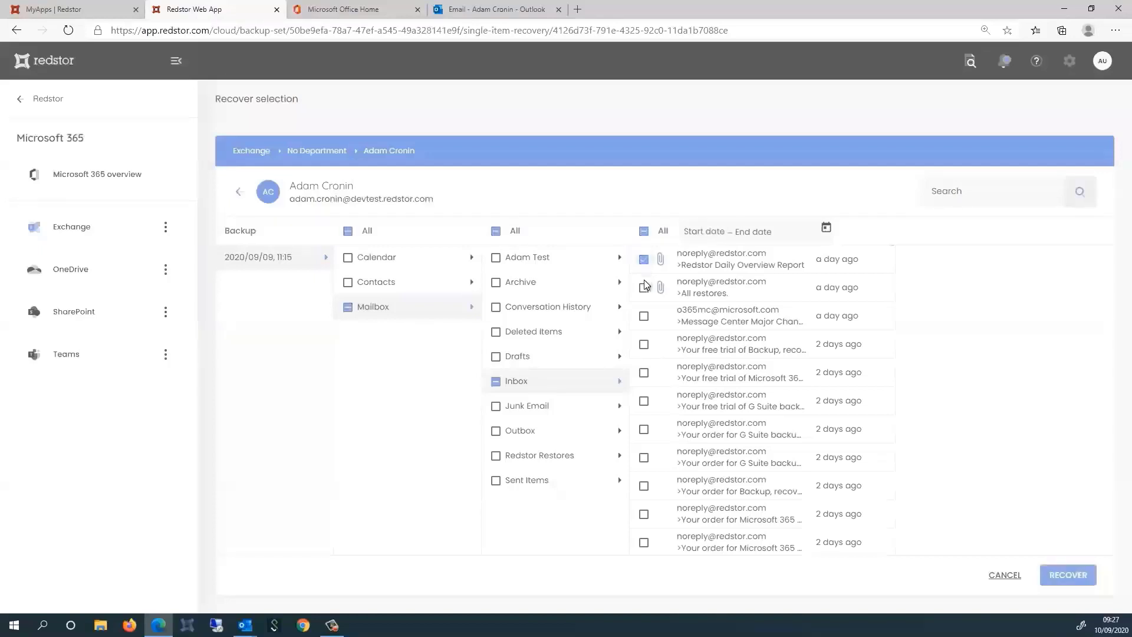
click(644, 288)
click(644, 316)
click(644, 344)
click(644, 373)
click(1068, 575)
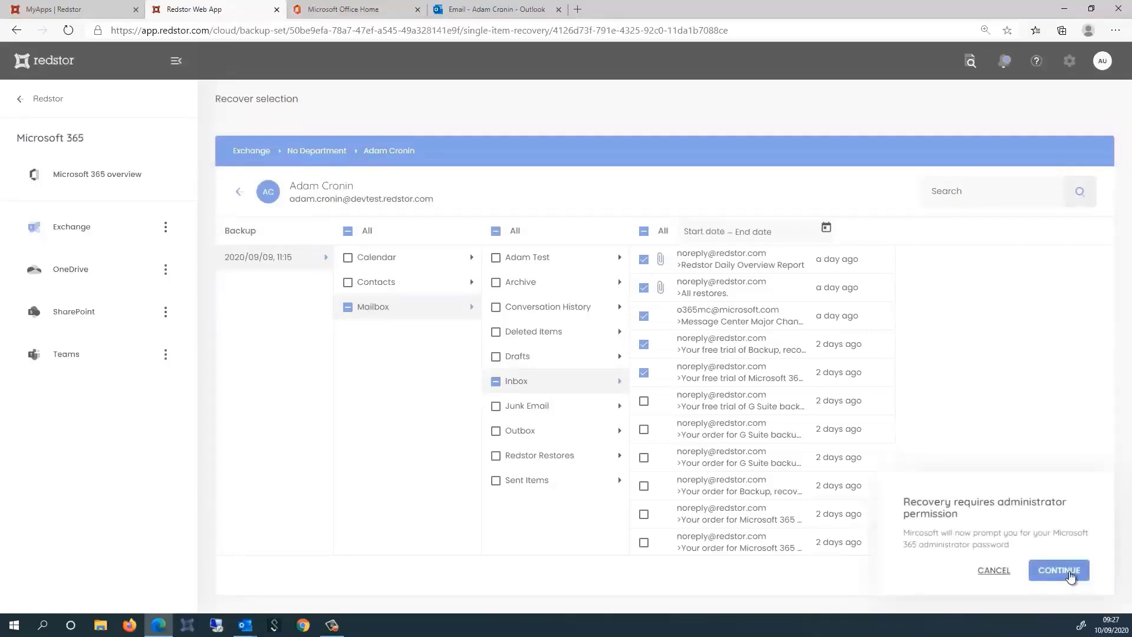
click(1059, 570)
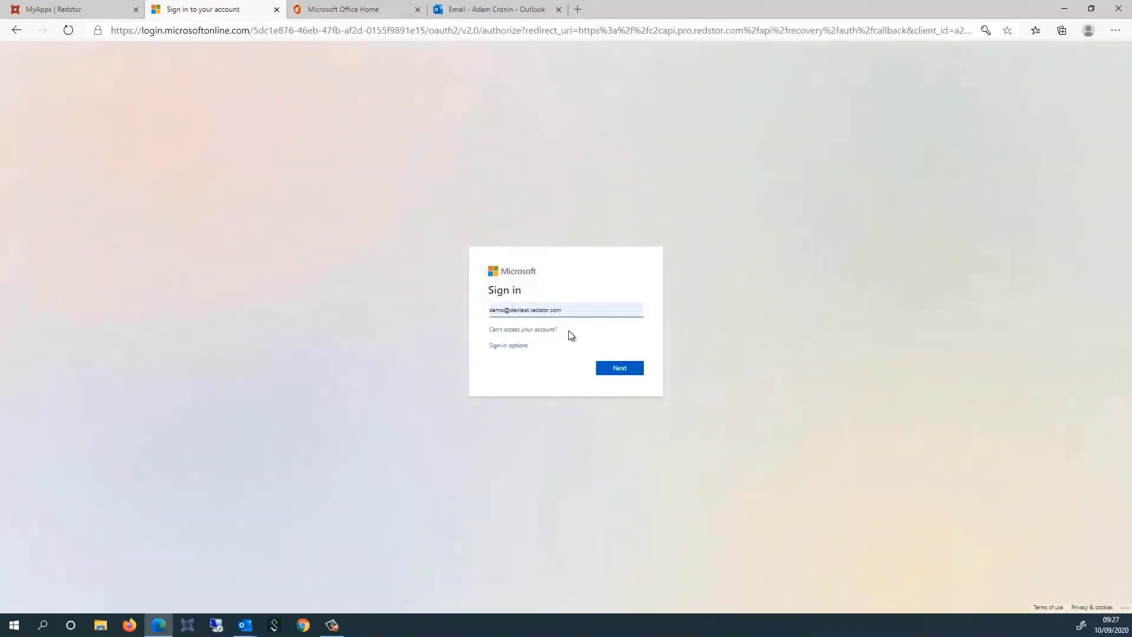
Complete the administrator sign-in, stay signed in, update the saved password, and open Outlook from Office Home
click(627, 369)
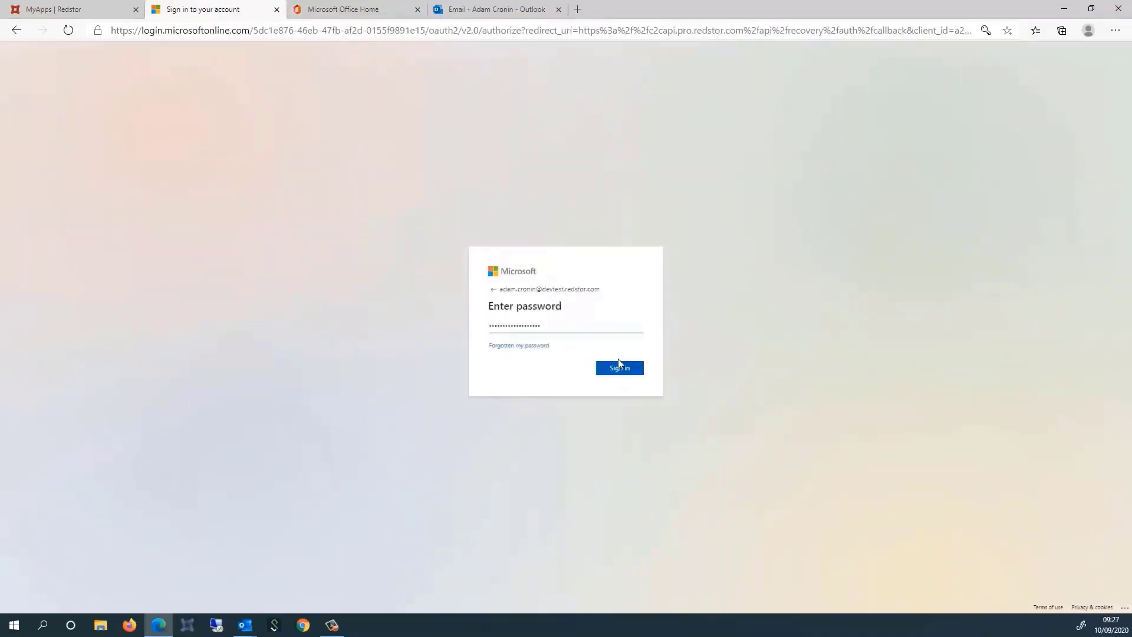
click(620, 368)
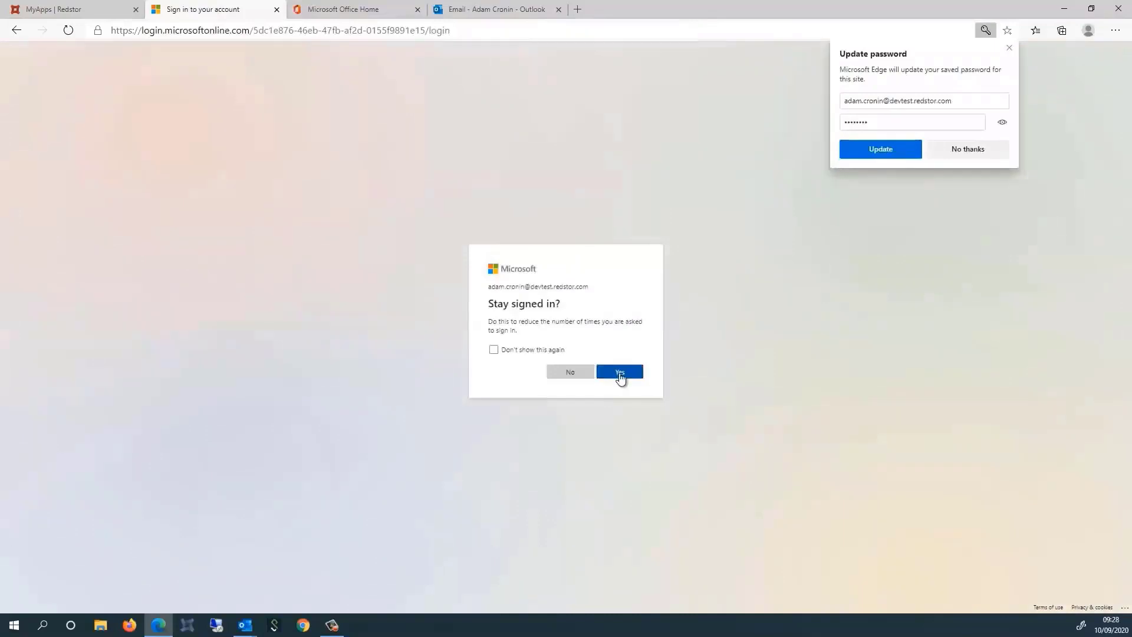
click(618, 373)
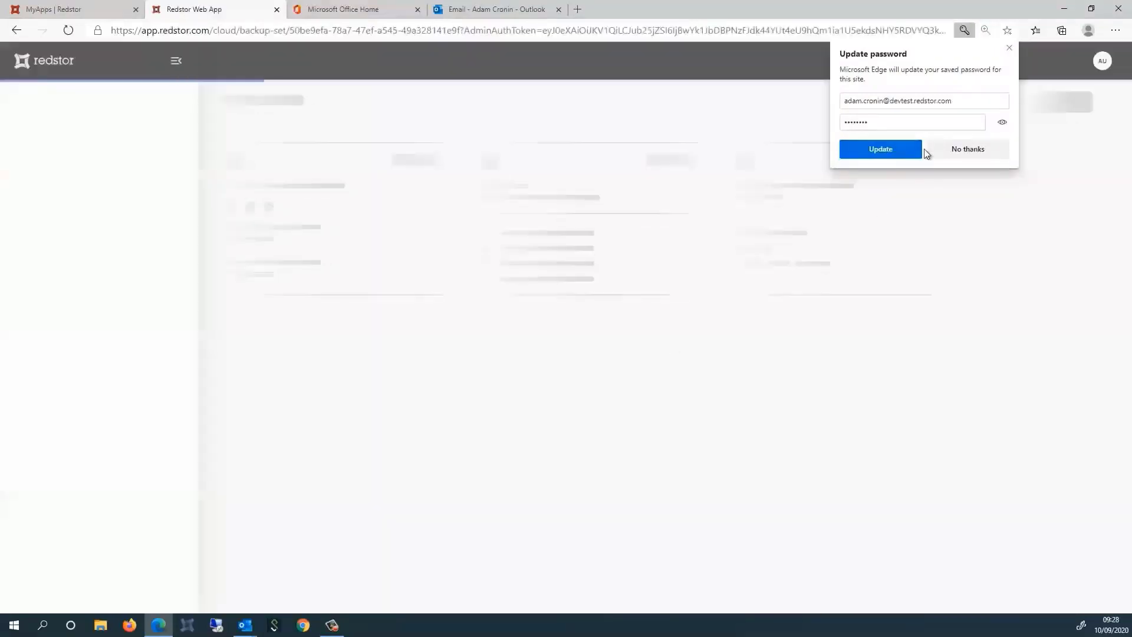
click(908, 154)
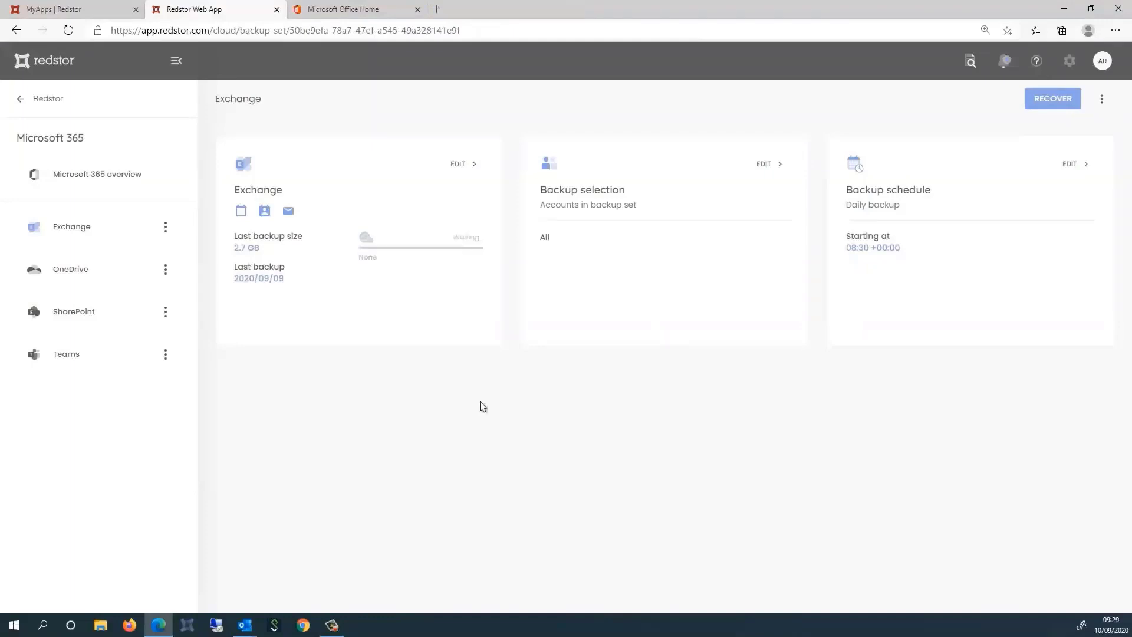
click(329, 9)
click(379, 122)
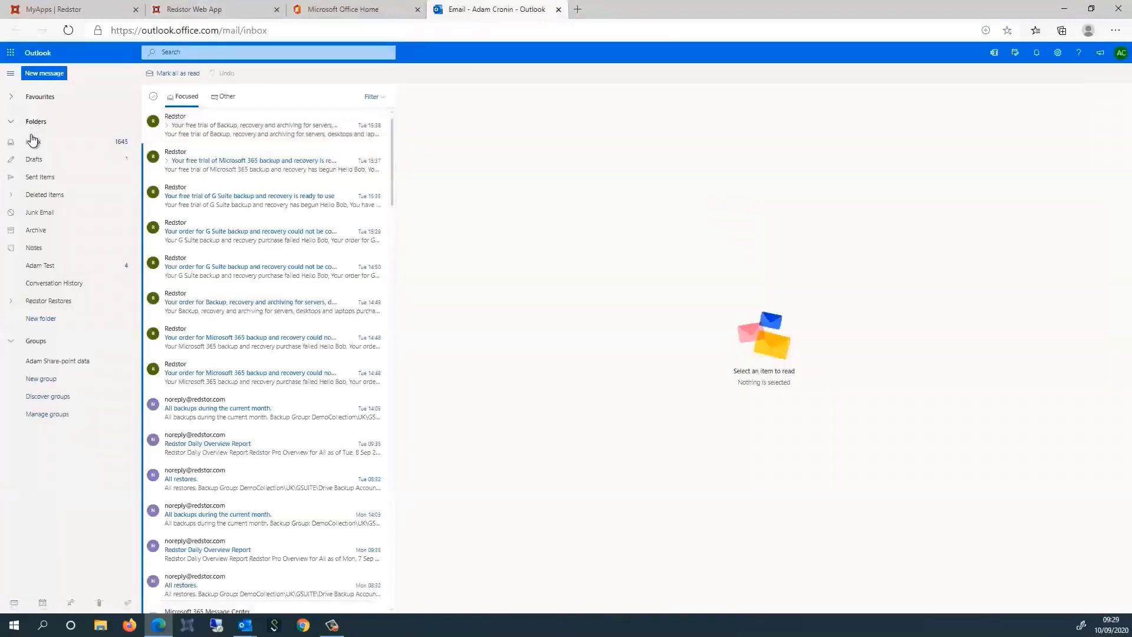
Open Redstor Restores > 2020-09-09 @ 10-15-55 > Mailbox > Inbox to verify the five recovered emails
click(15, 305)
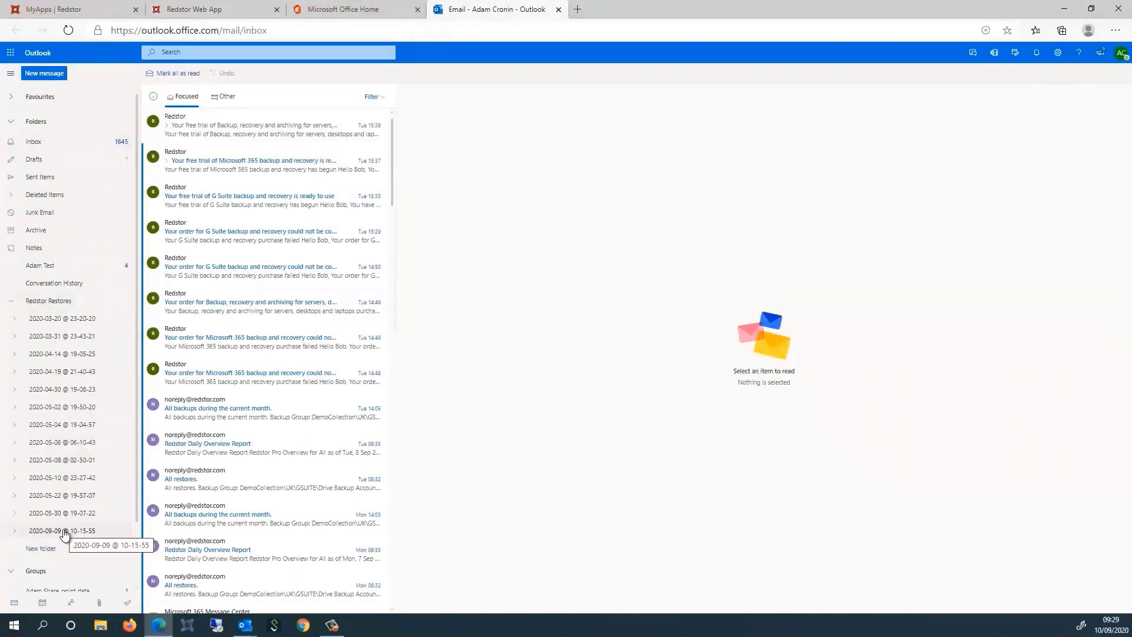
click(65, 530)
click(15, 531)
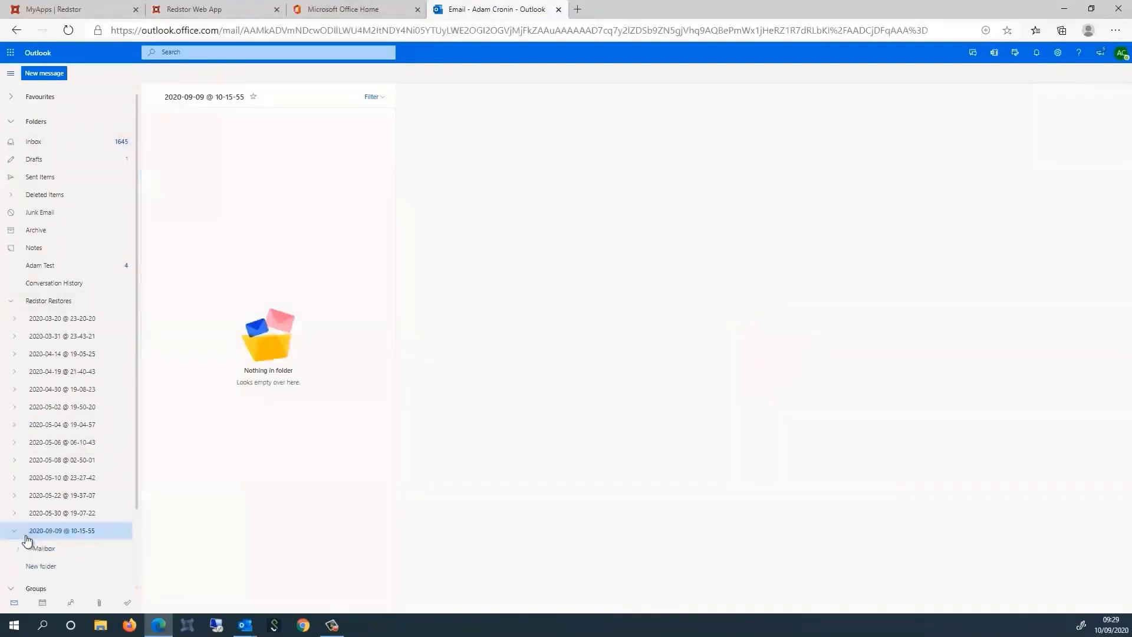
click(46, 551)
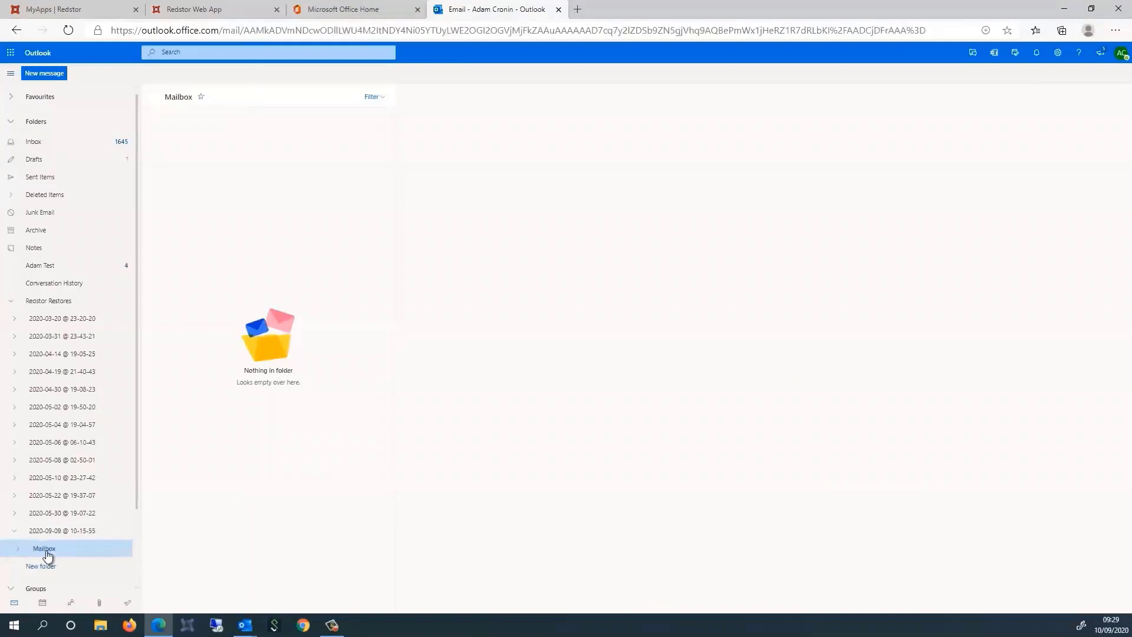
click(18, 549)
click(42, 567)
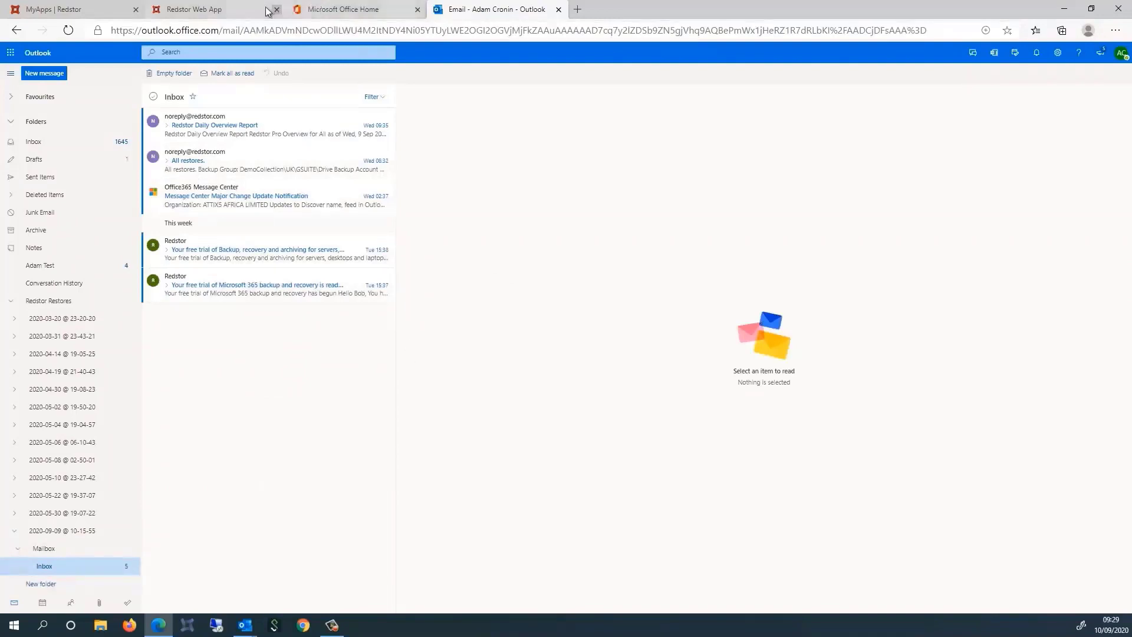
click(246, 11)
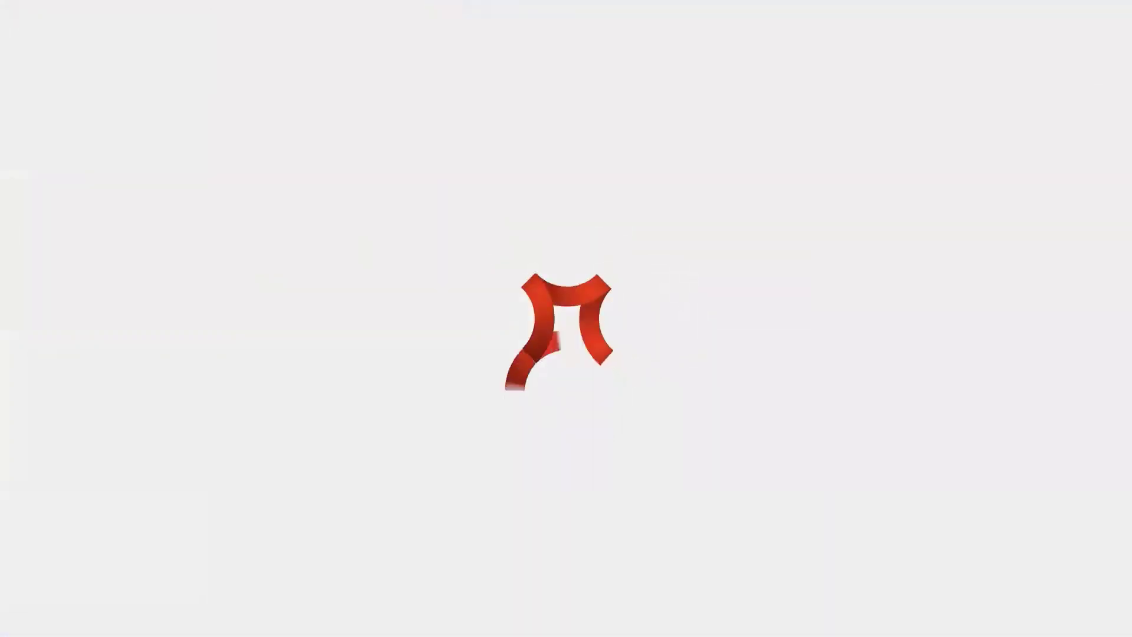